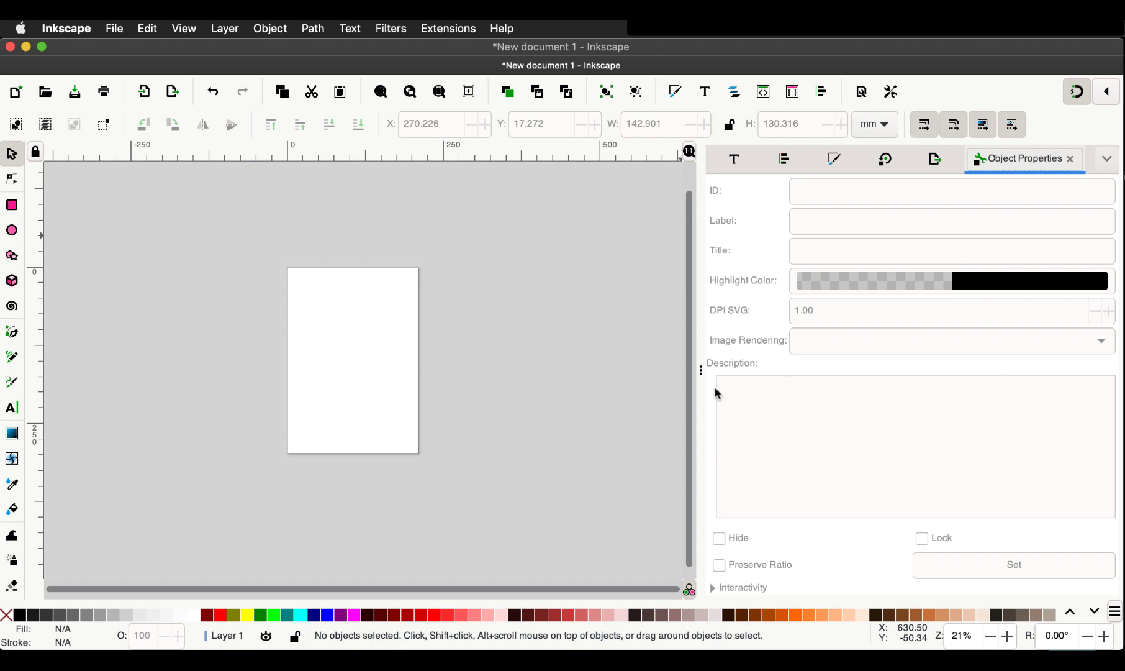
Step: Collapse the docked dialogs to widen the canvas and set the canvas zoom to 100%
left_click(700, 371)
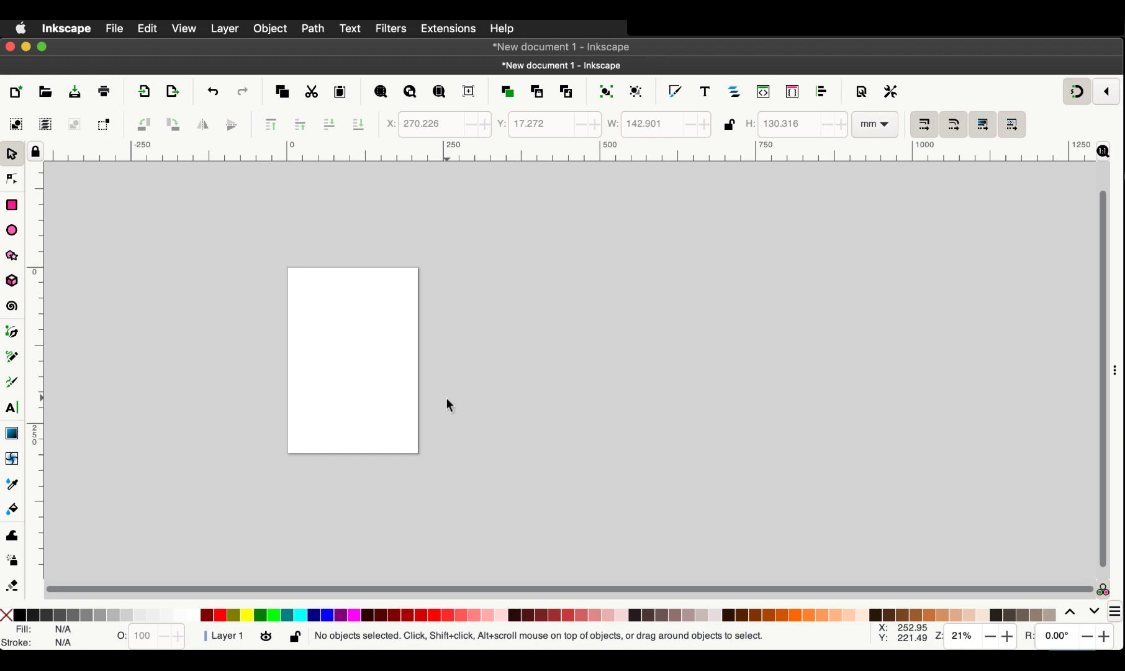
key("1")
scroll(443, 346, "left", 10)
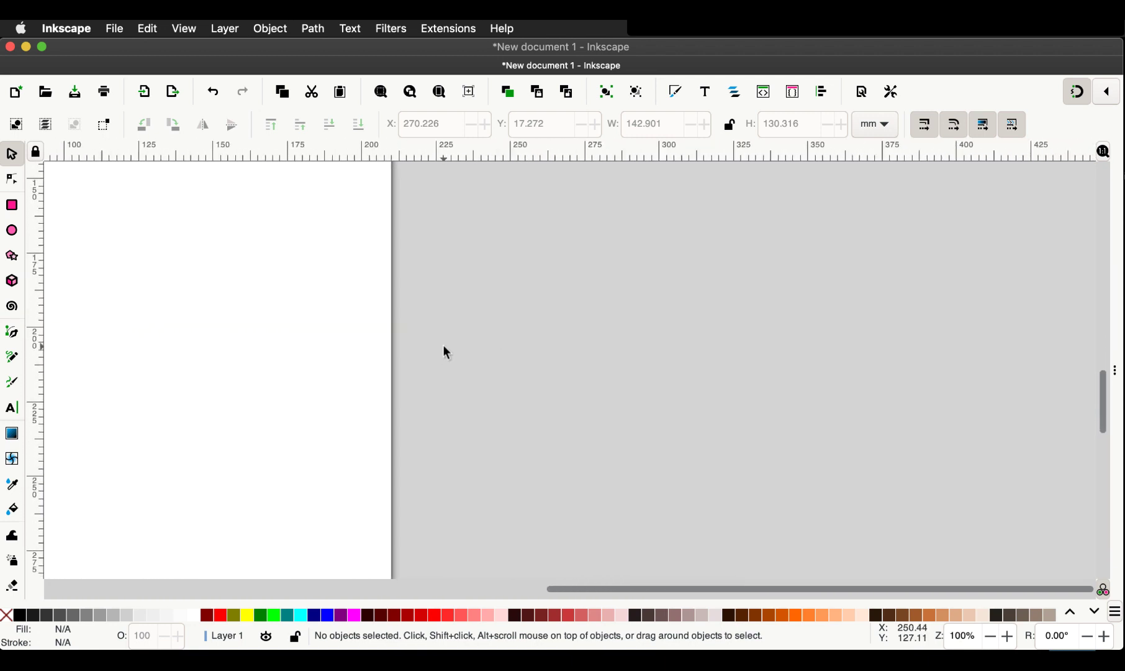
scroll(443, 344, "right", 1)
scroll(442, 344, "up", 1)
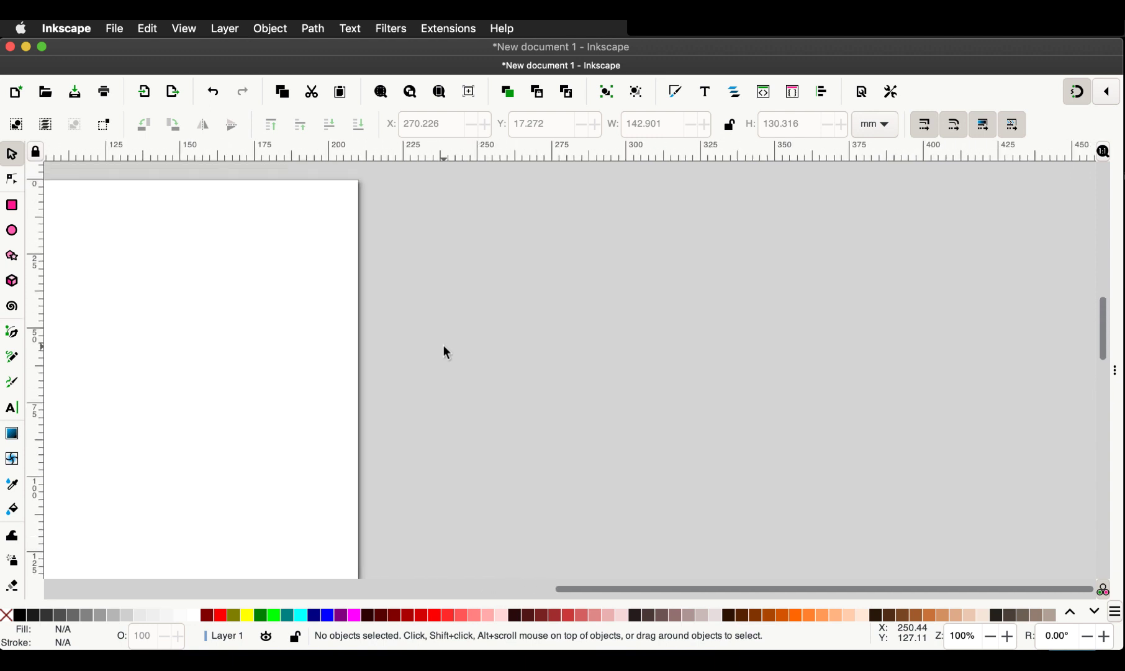
scroll(443, 345, "up", 2)
scroll(443, 344, "left", 4)
scroll(443, 344, "down", 3)
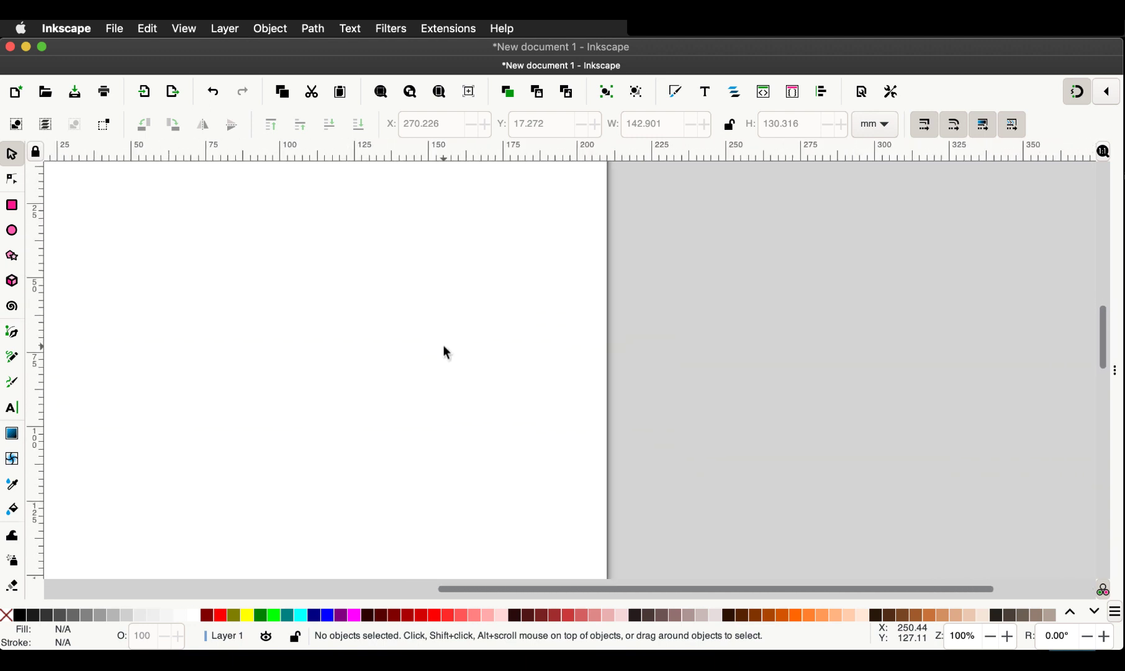
scroll(443, 347, "right", 5)
scroll(444, 347, "down", 4)
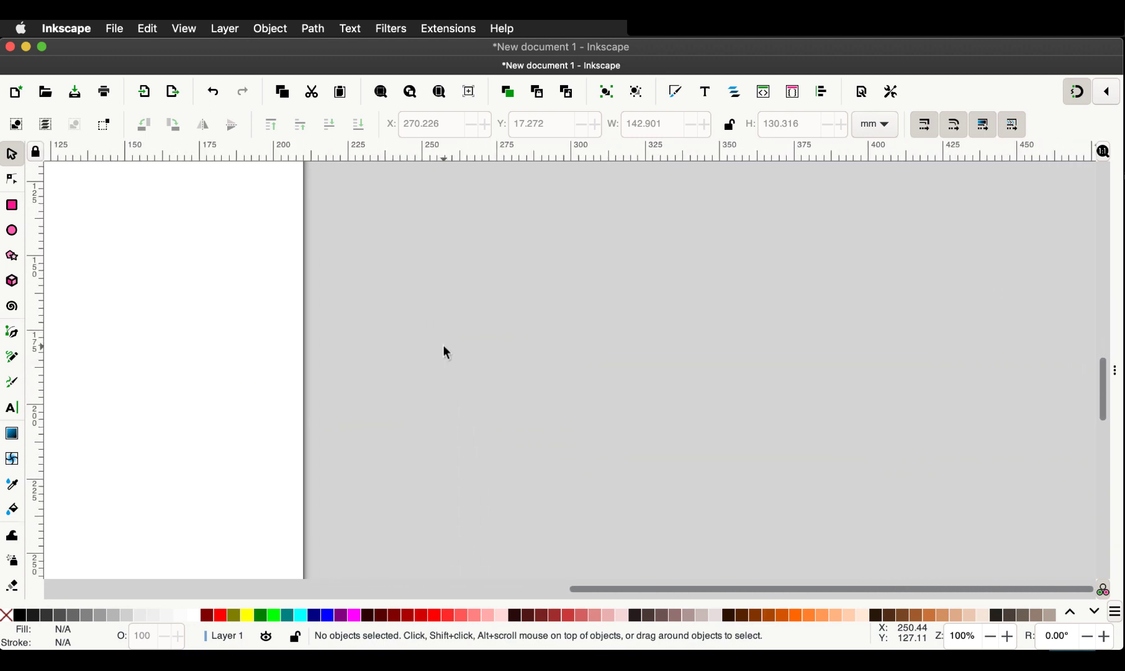
scroll(443, 344, "down", 1)
scroll(443, 345, "right", 1)
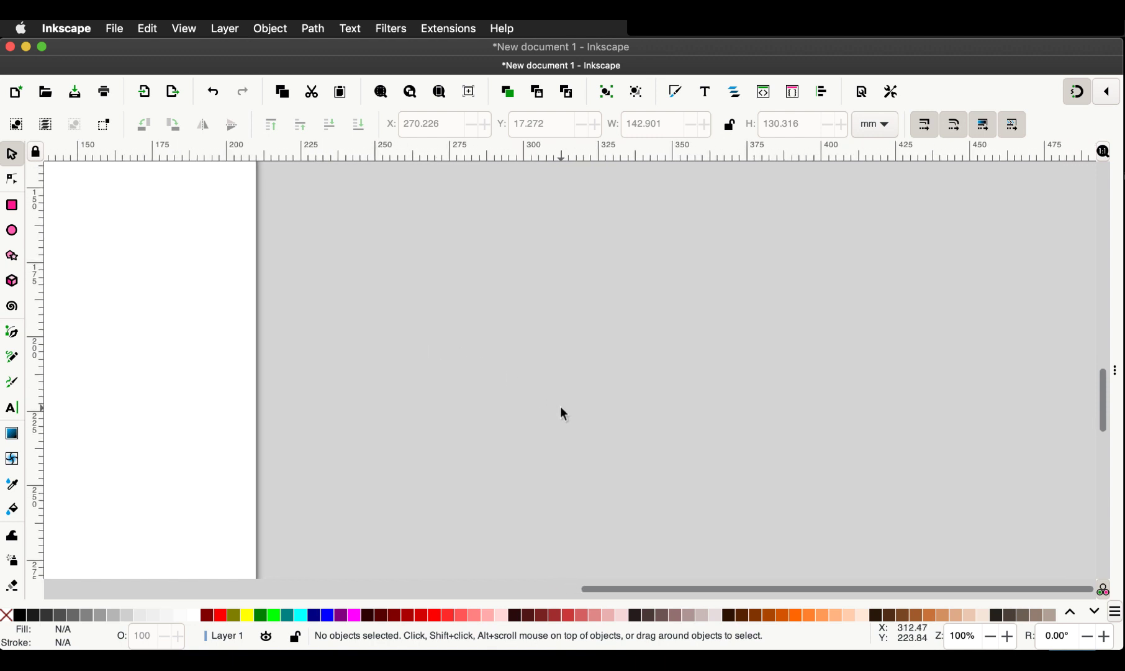
Step: Turn off the page border and set the desk colour to white in the document properties
left_click(863, 92)
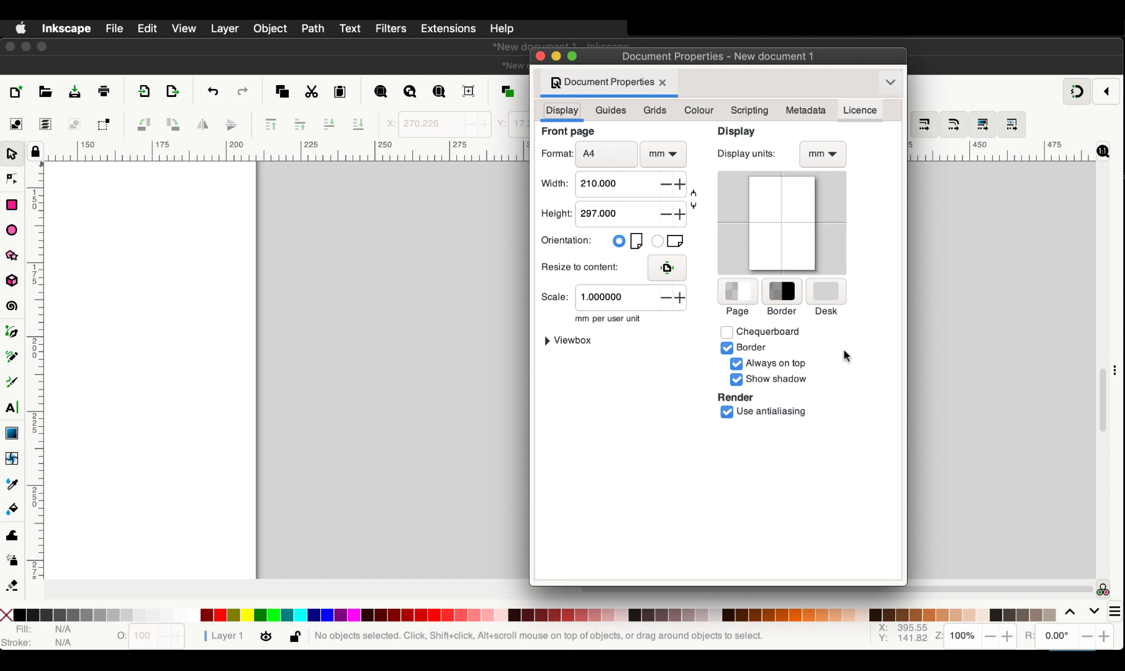
left_click(727, 348)
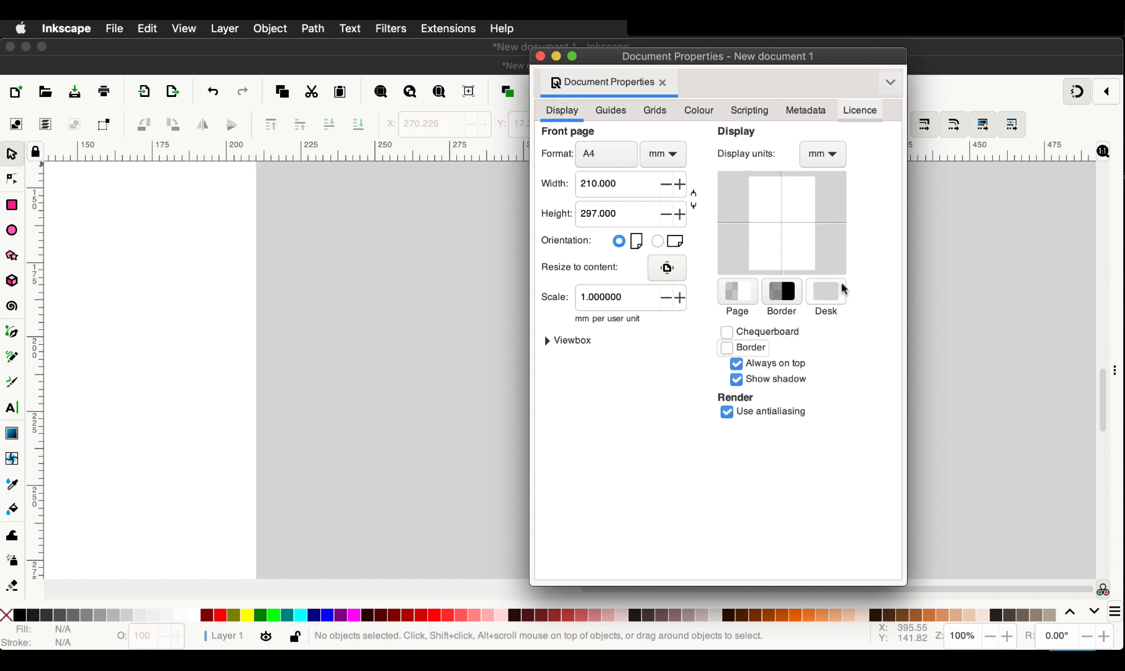
left_click(829, 294)
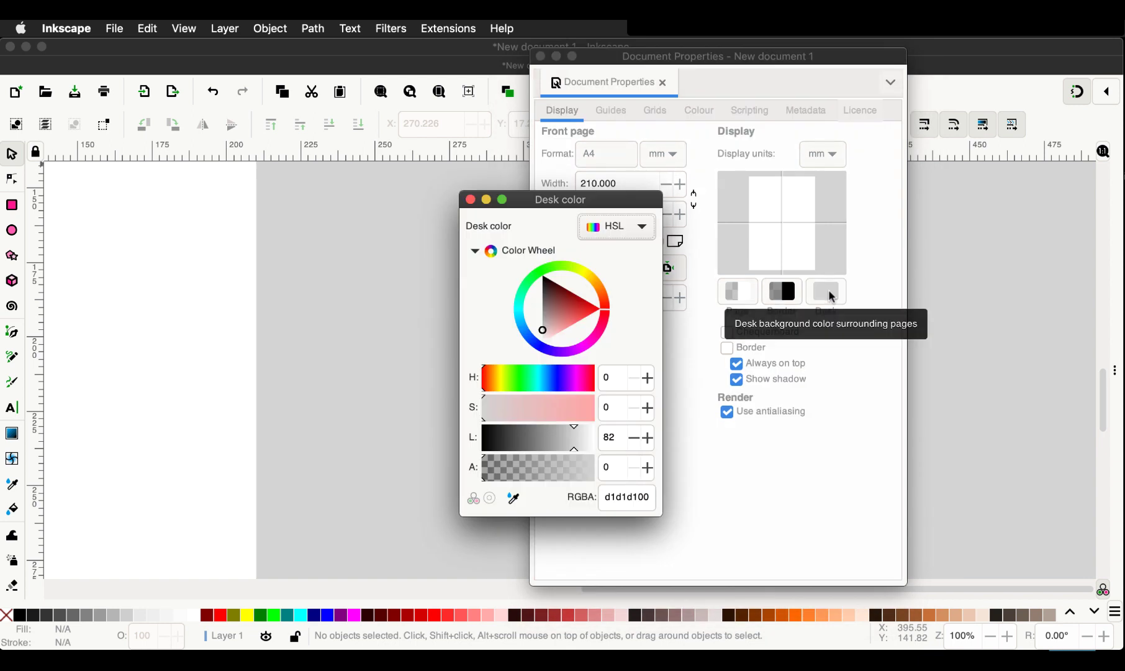
left_click_drag(552, 328, 525, 367)
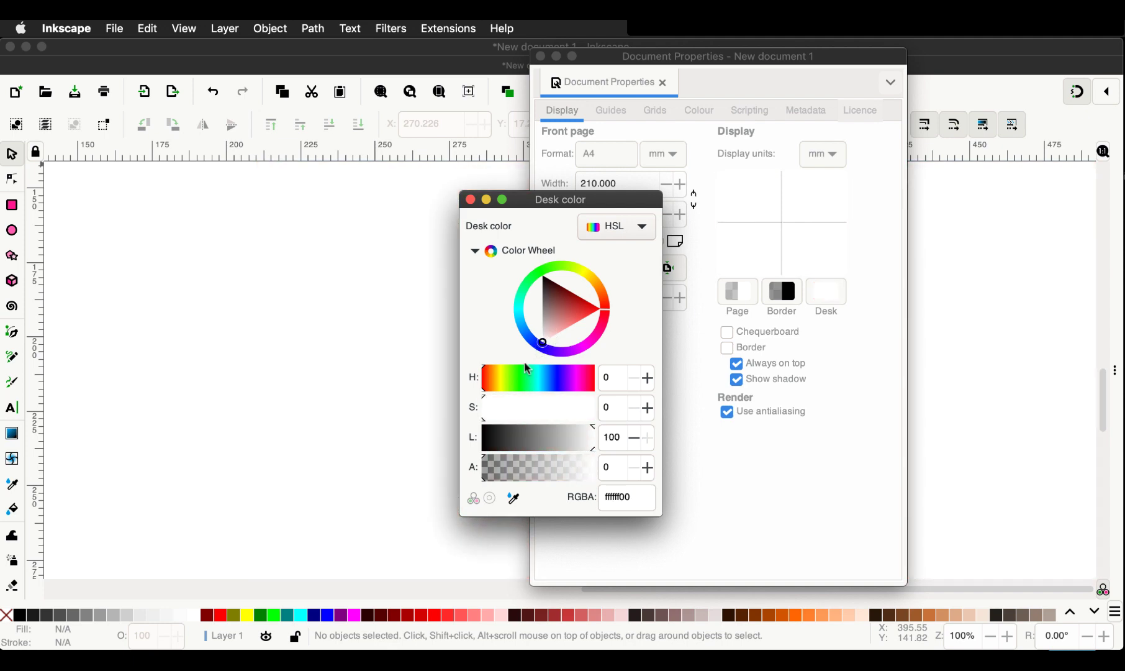
left_click(470, 199)
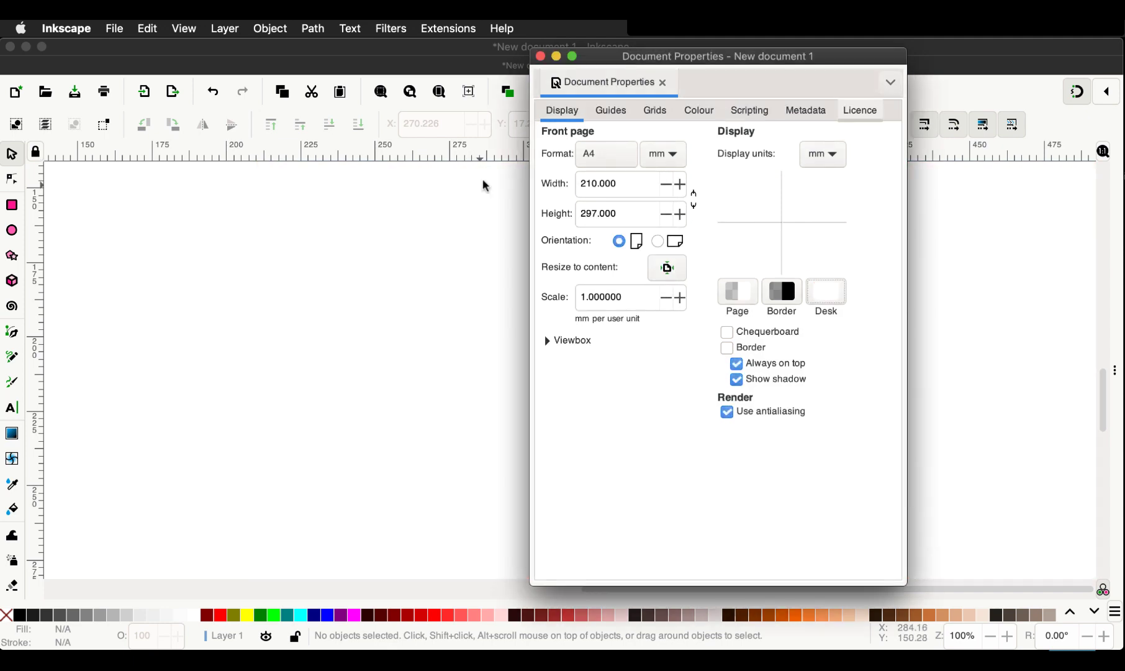
left_click(541, 57)
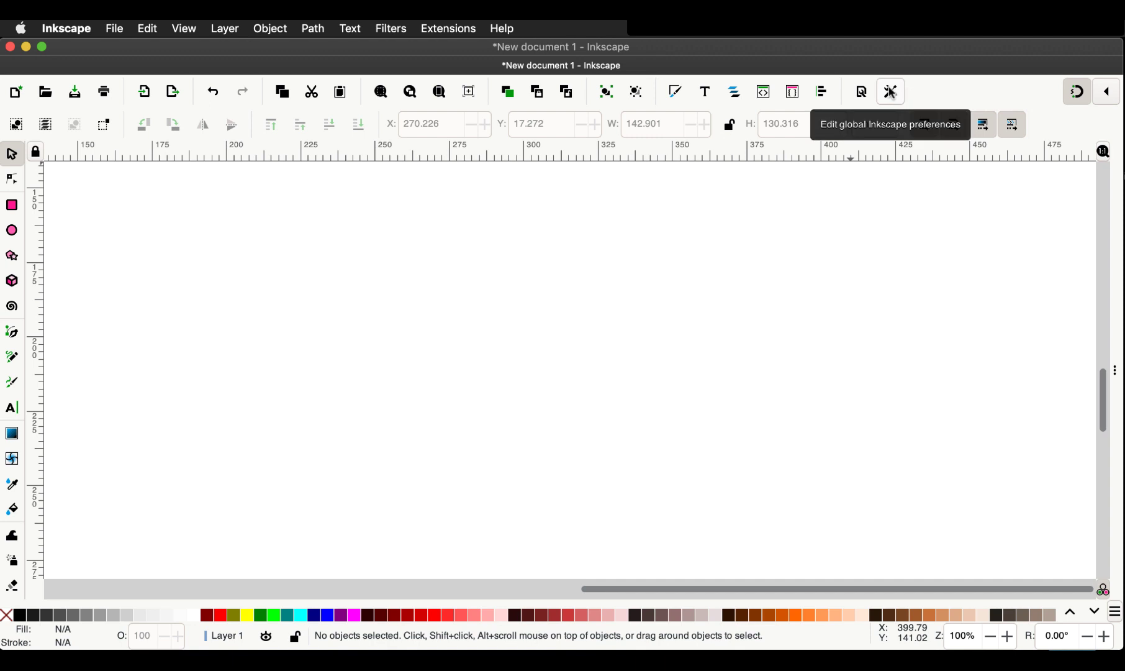
Step: Set rotation snapping to every 30 degrees in the Steps behaviour preferences
left_click(67, 28)
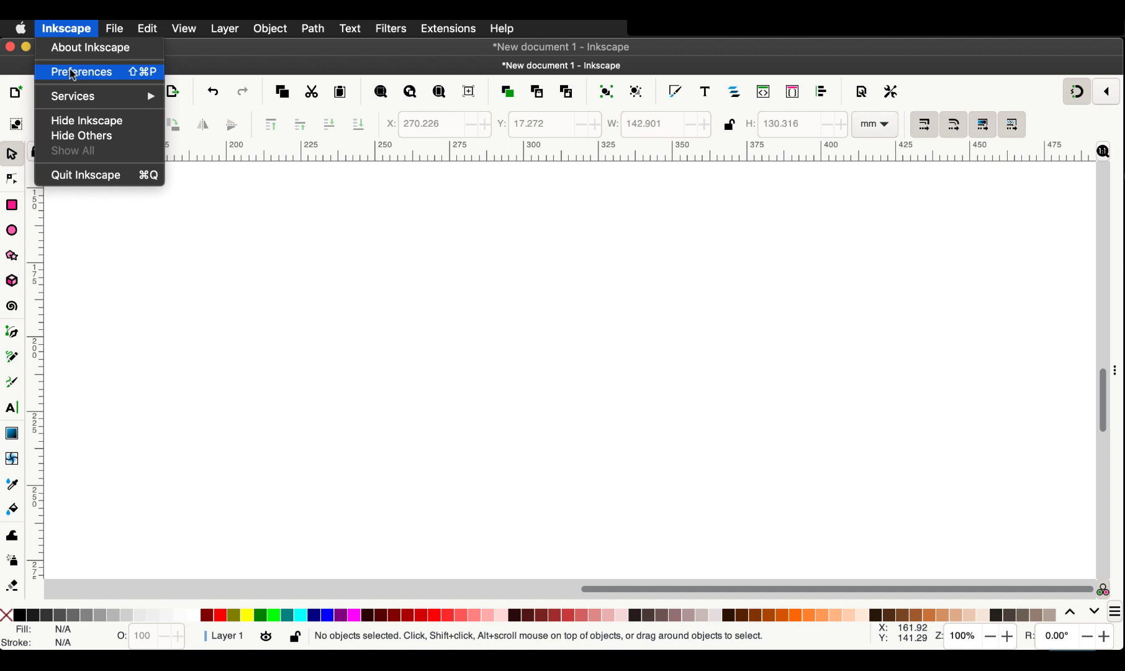
left_click(809, 277)
left_click(889, 98)
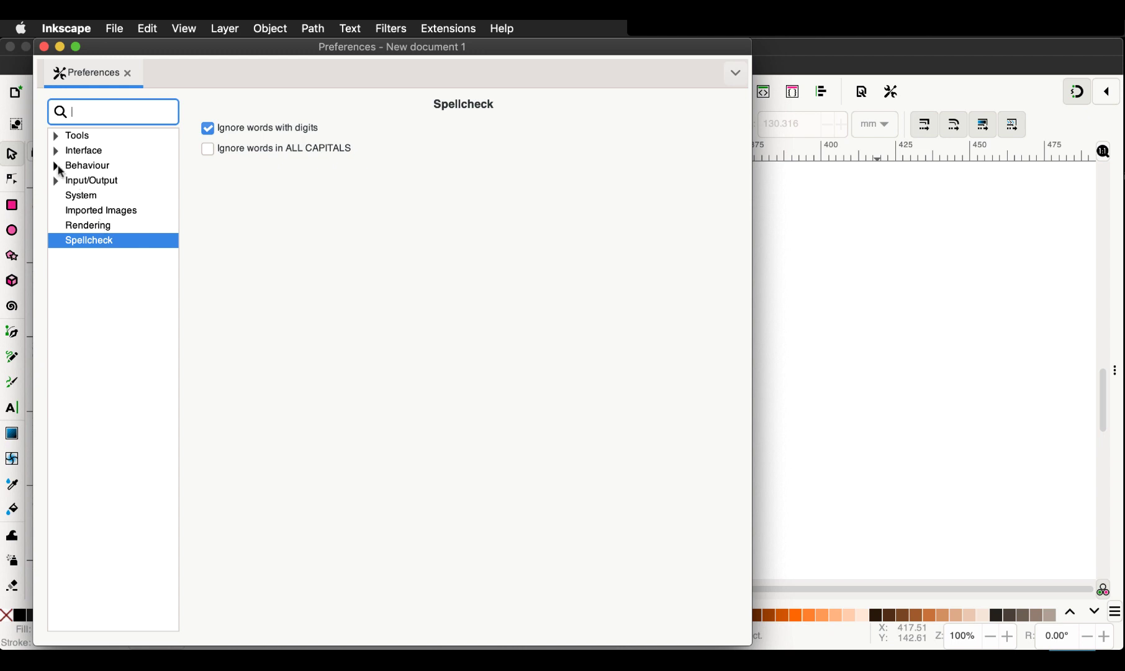
left_click(56, 166)
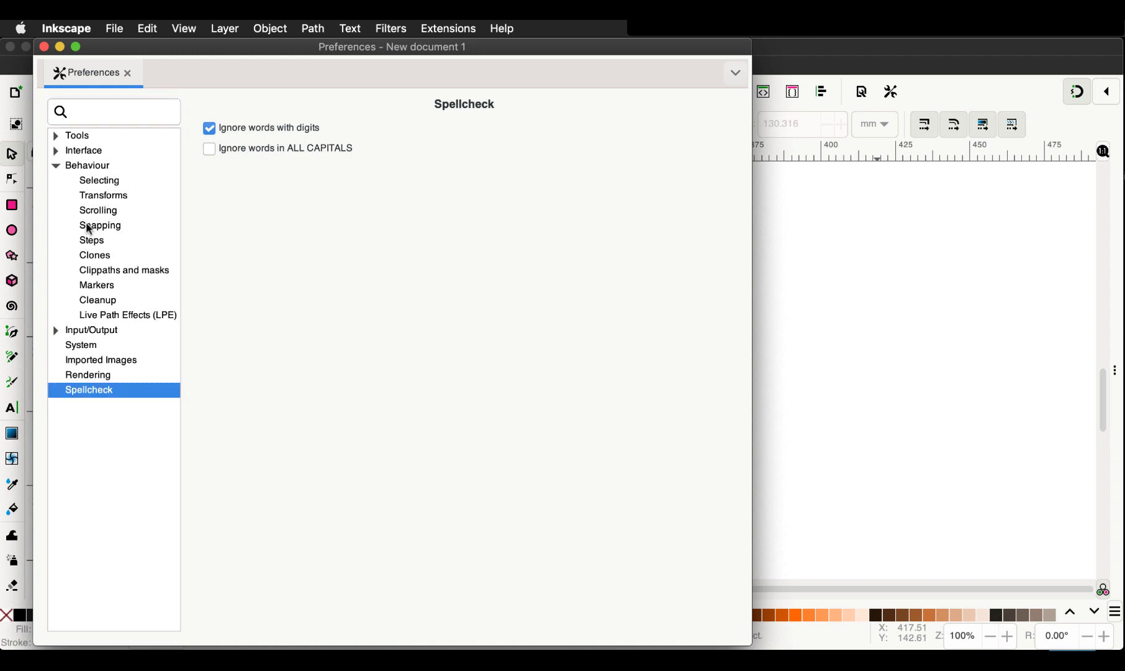
left_click(93, 242)
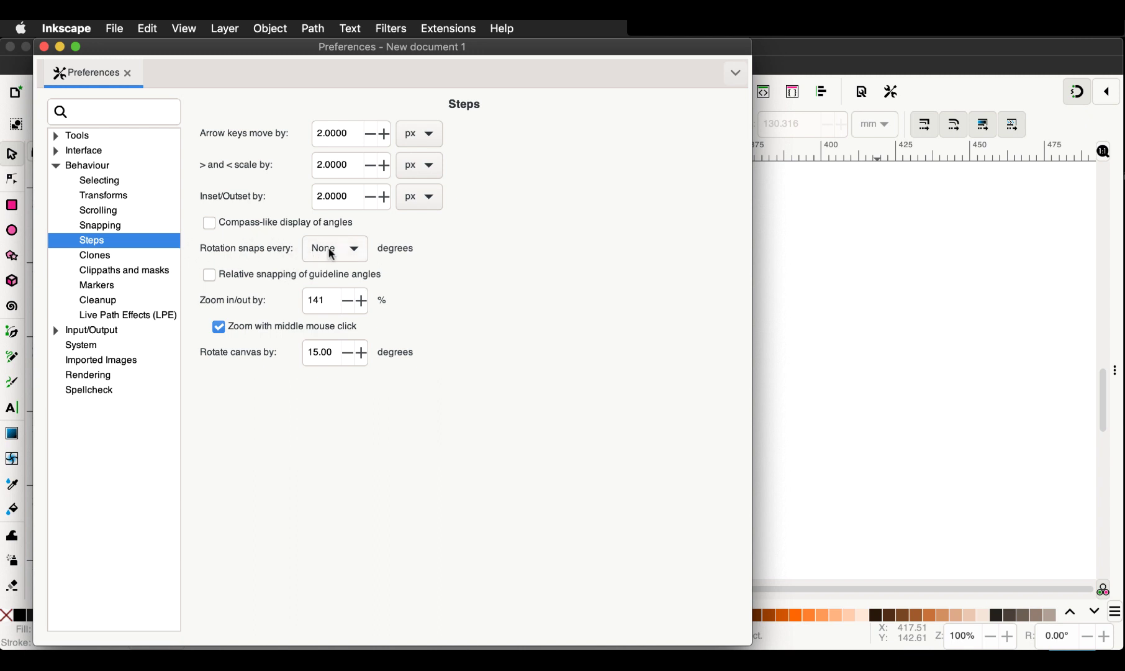
left_click(356, 251)
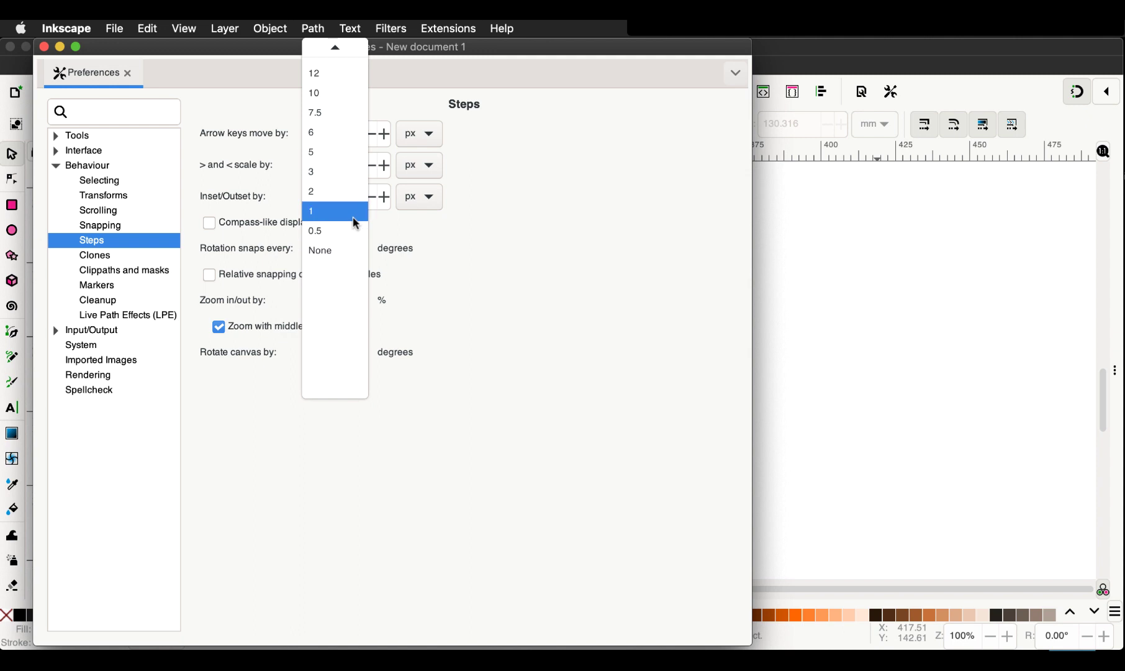
mouse_move(347, 55)
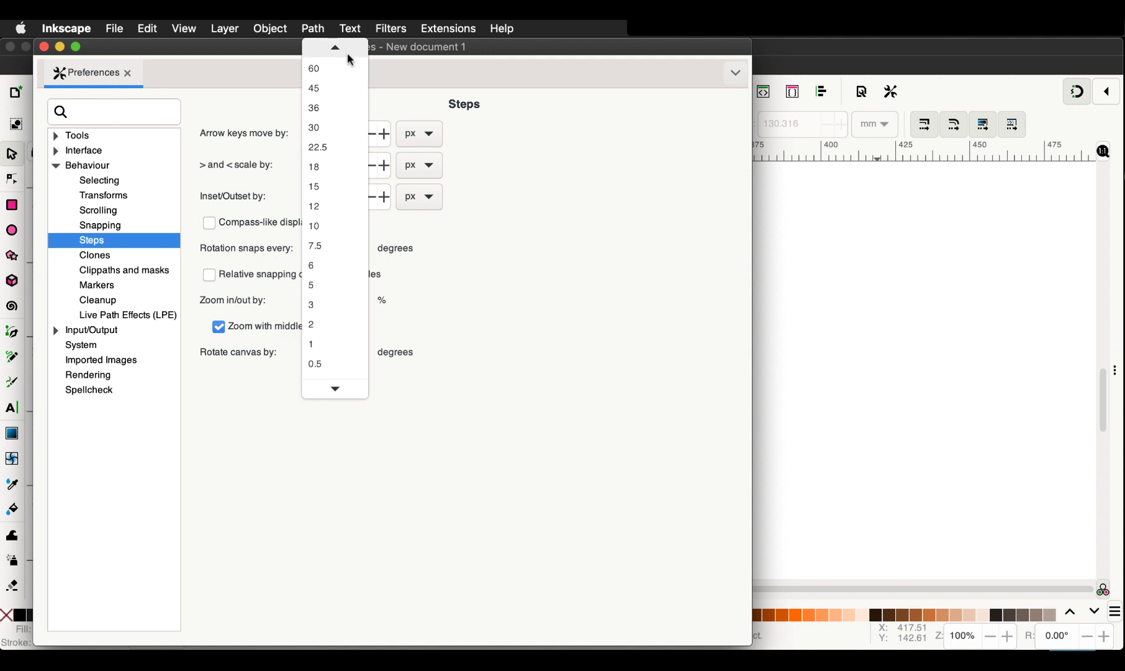
left_click(341, 135)
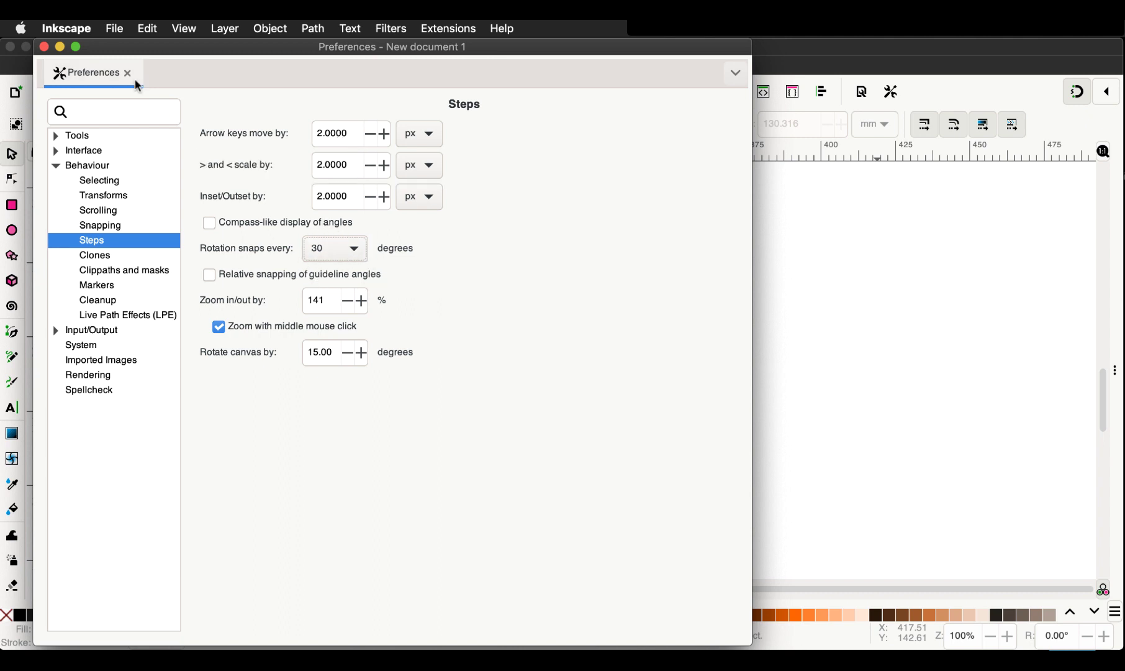
left_click(45, 47)
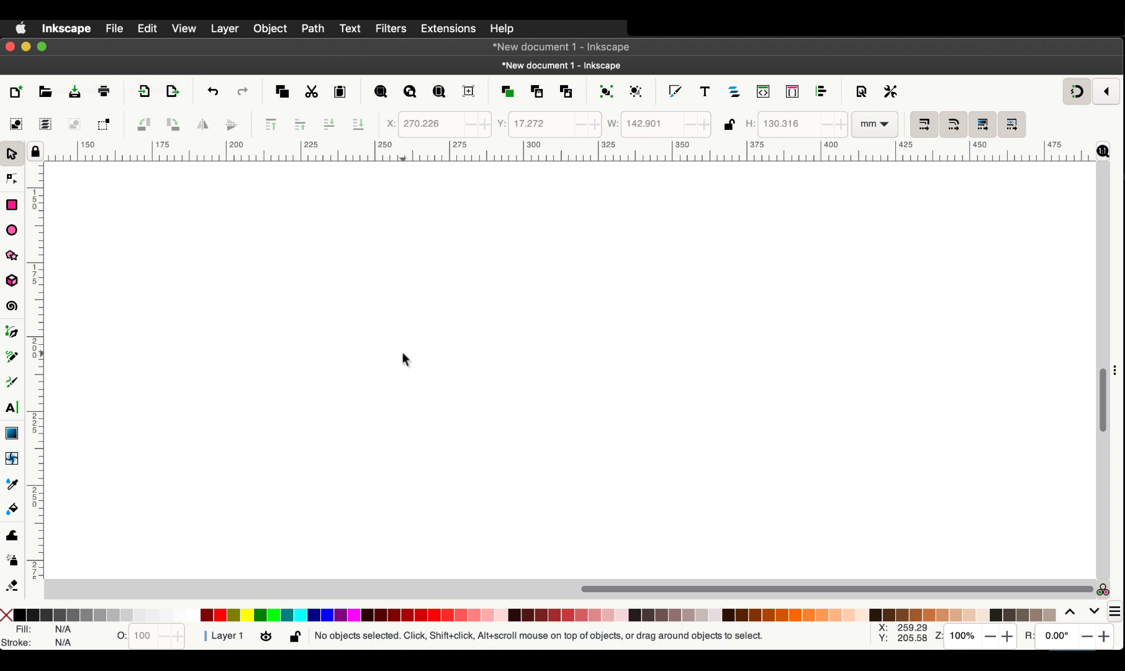
Step: Draw a regular six-cornered polygon with a radius of about 50 mm and an angle of 0°
left_click(12, 258)
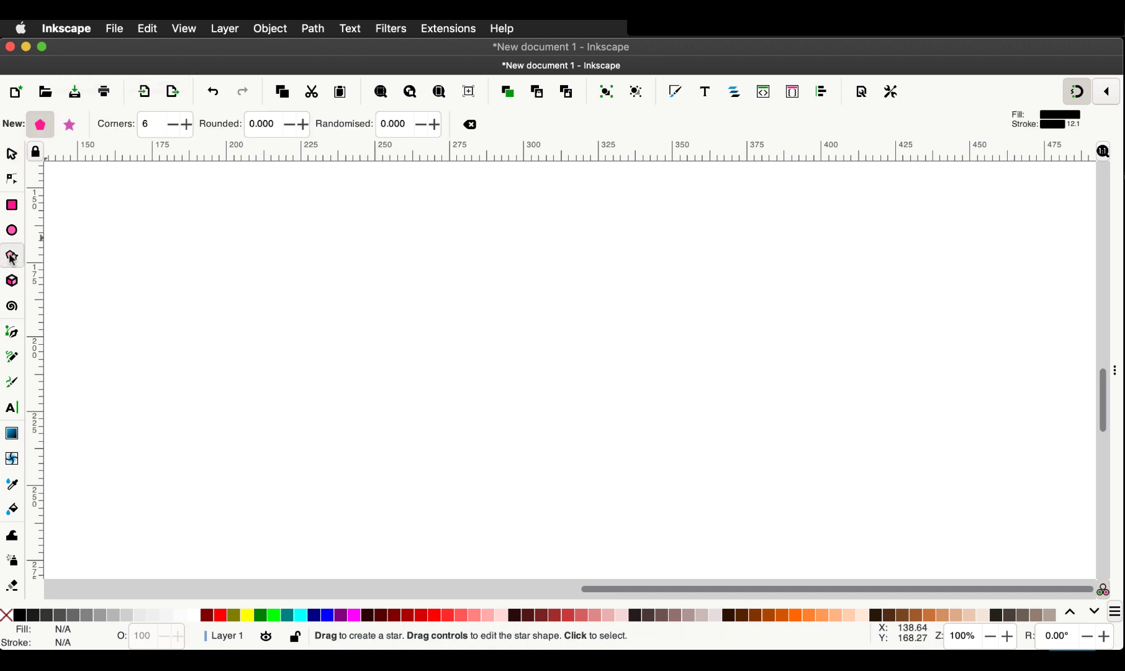
left_click(70, 126)
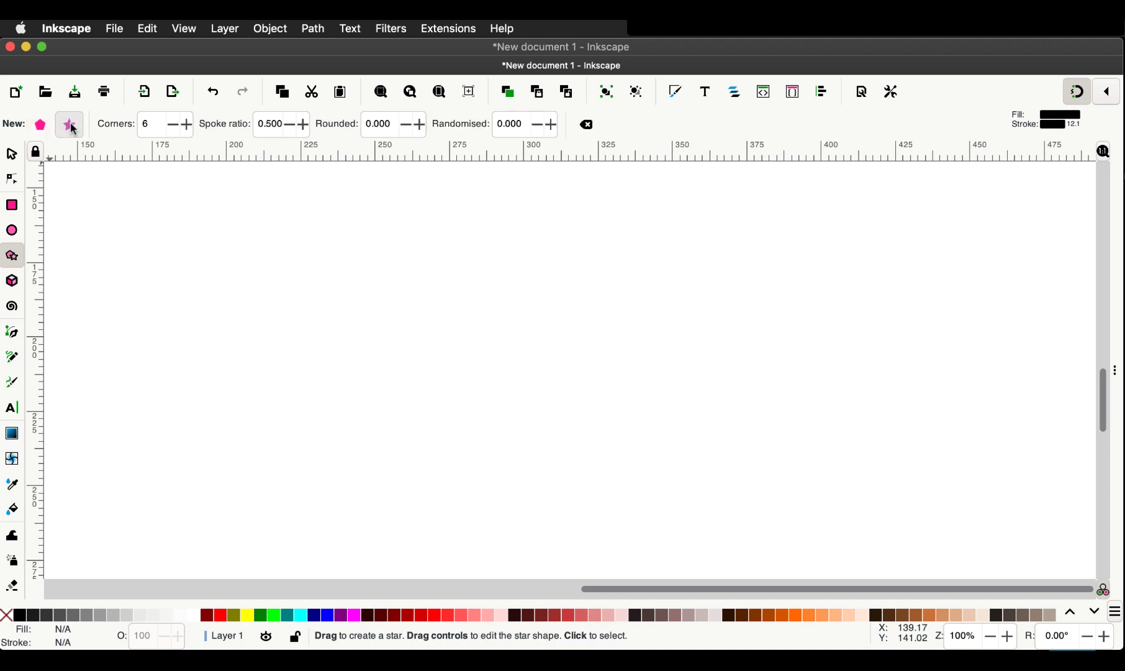
left_click(39, 126)
left_click(173, 126)
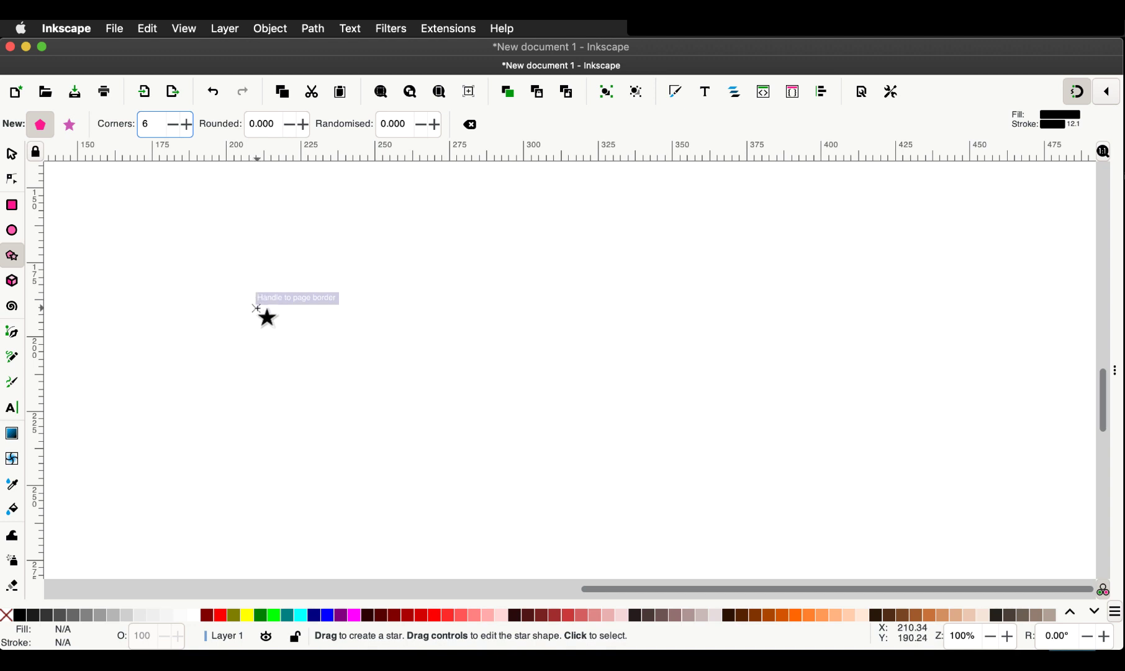
left_click_drag(256, 307, 405, 302)
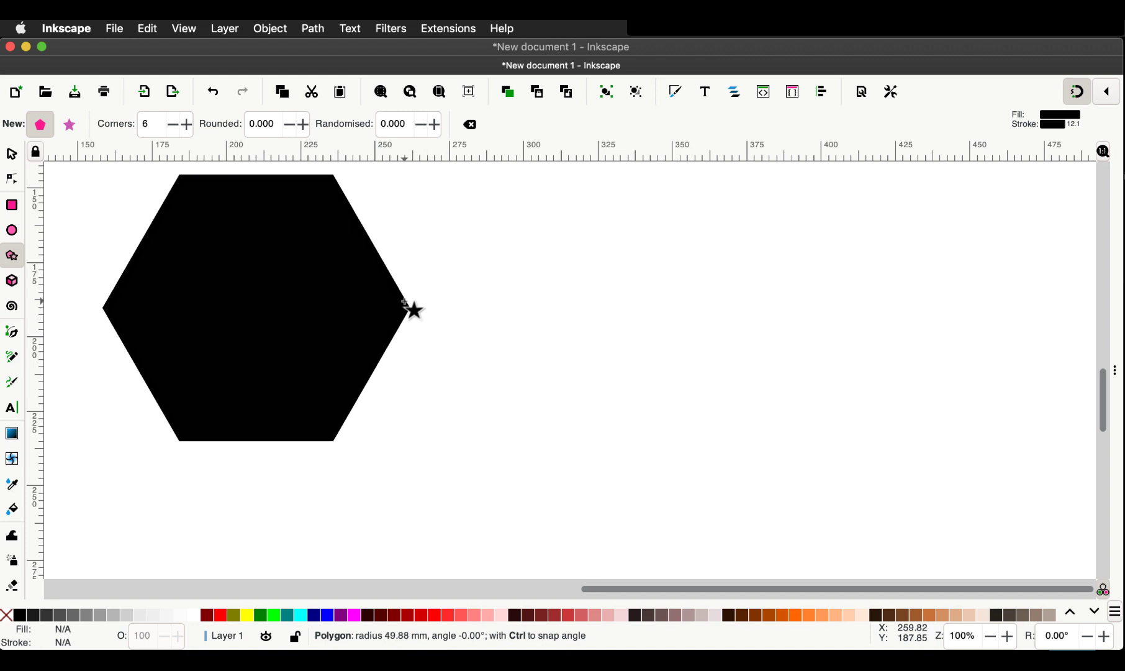
left_click_drag(405, 302, 405, 302)
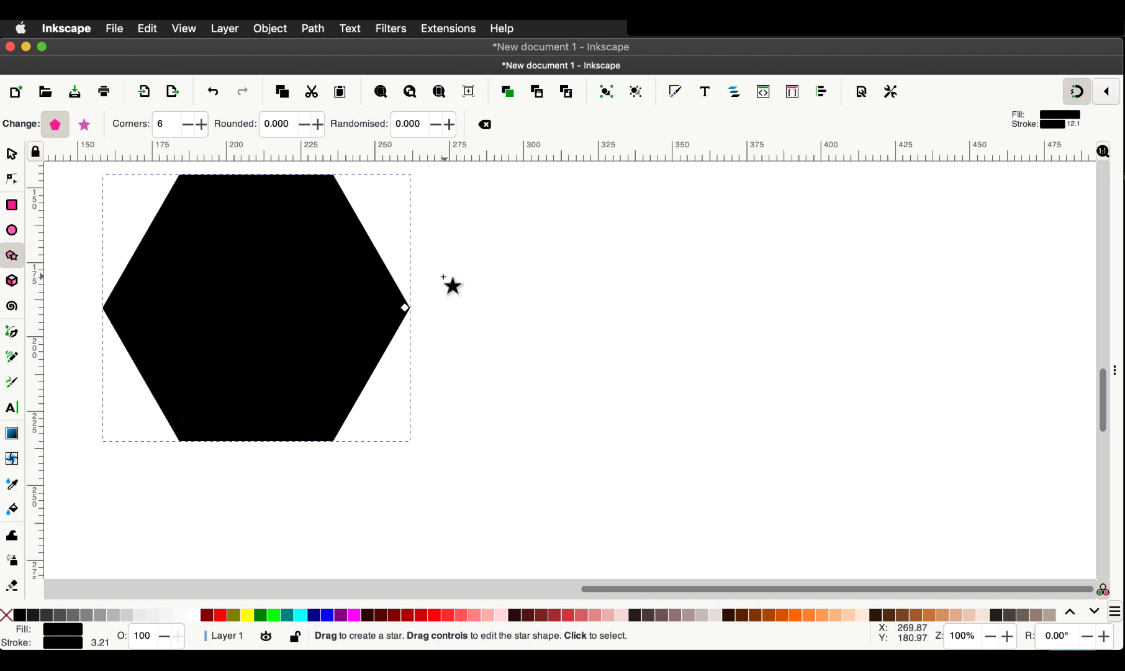
scroll(456, 275, "left", 5)
scroll(455, 275, "up", 2)
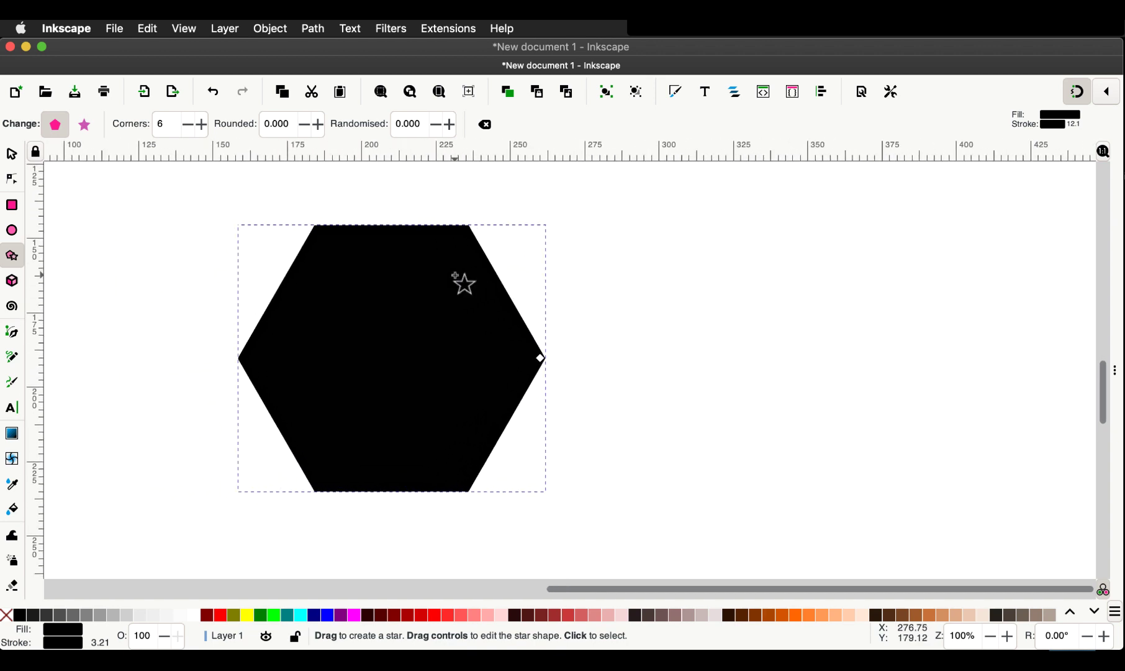
Step: Show the Fill and Stroke settings for the selected hexagon and set its fill to no paint
left_click(12, 154)
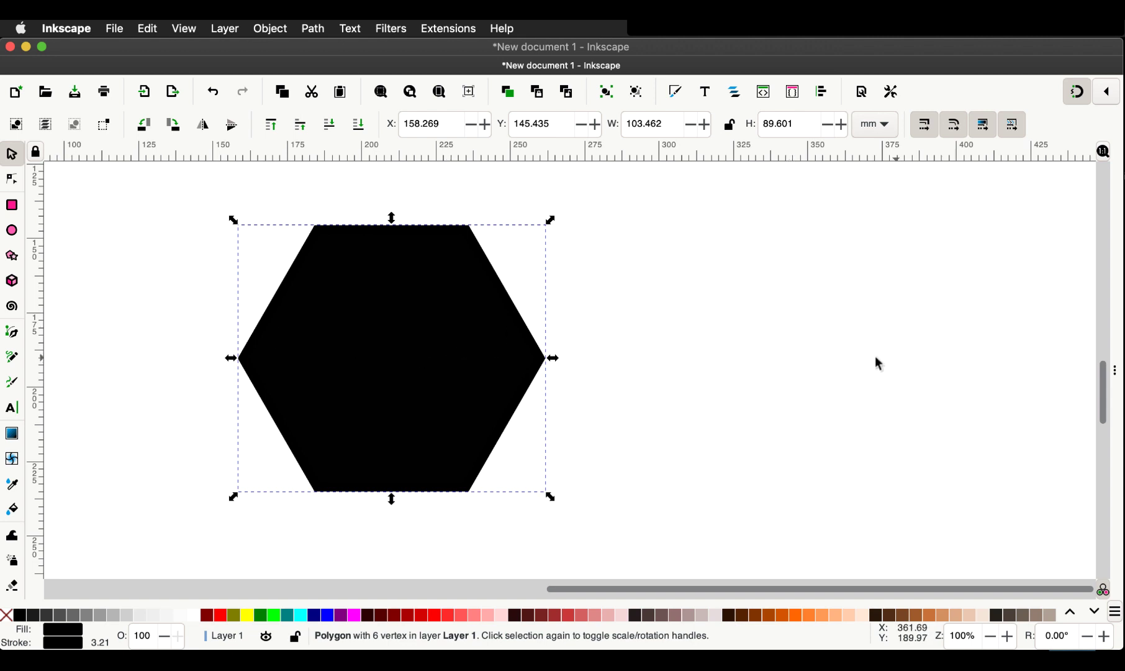
left_click(1116, 370)
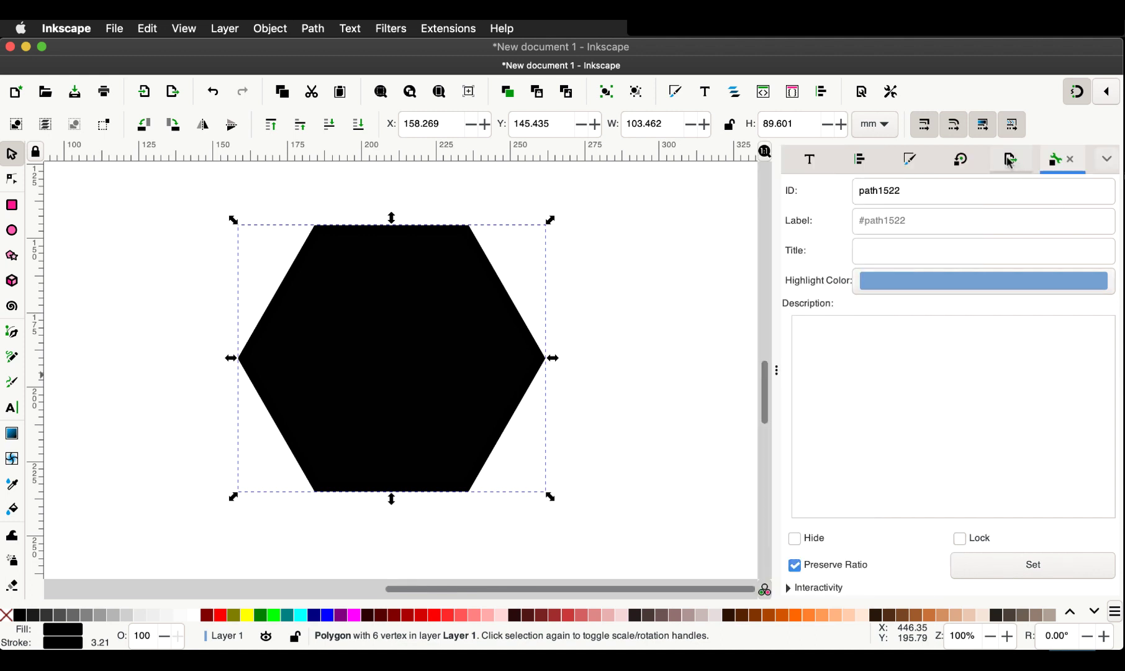
left_click(268, 30)
left_click(1020, 380)
left_click(911, 160)
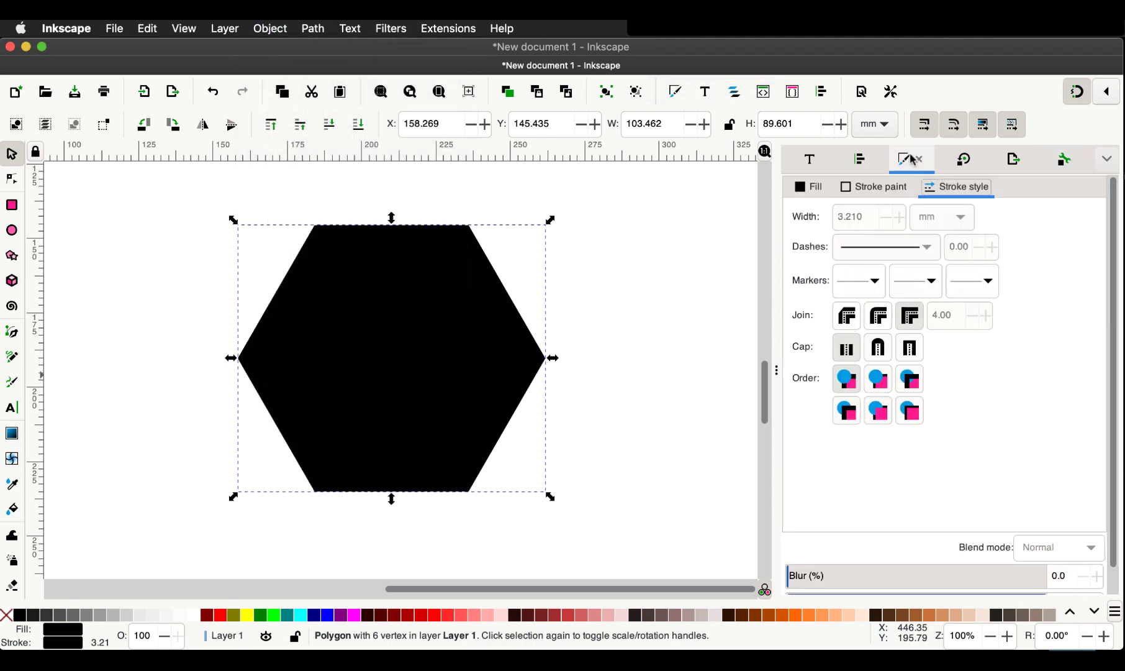
left_click(816, 187)
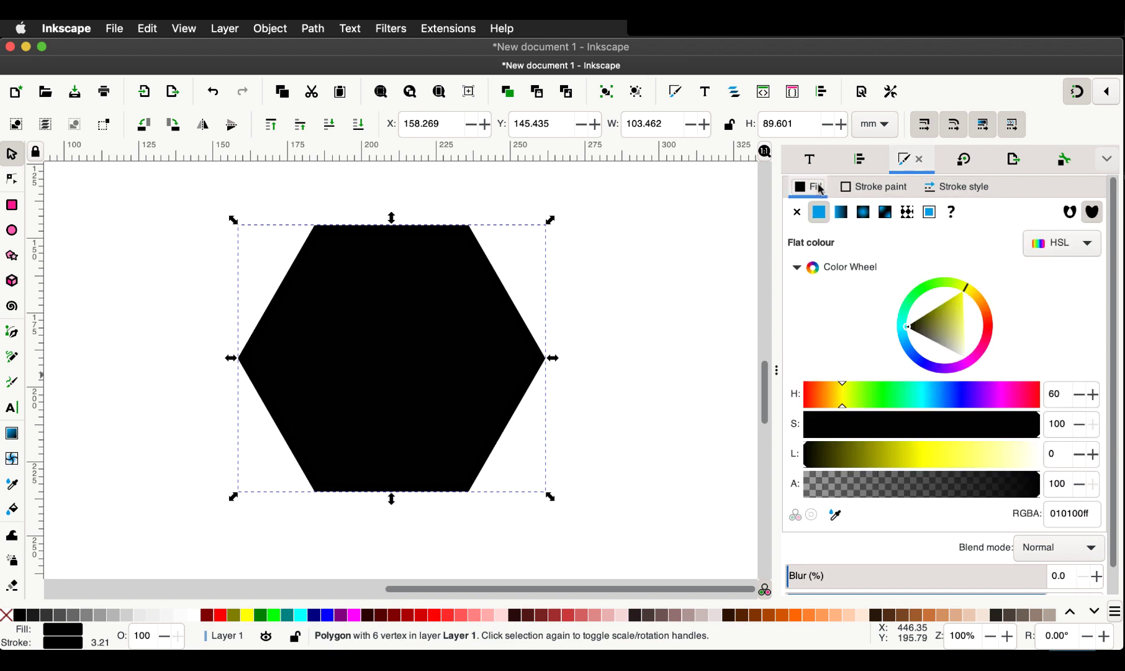
mouse_move(926, 328)
left_mouse_down()
mouse_move(963, 318)
mouse_move(928, 325)
left_mouse_up()
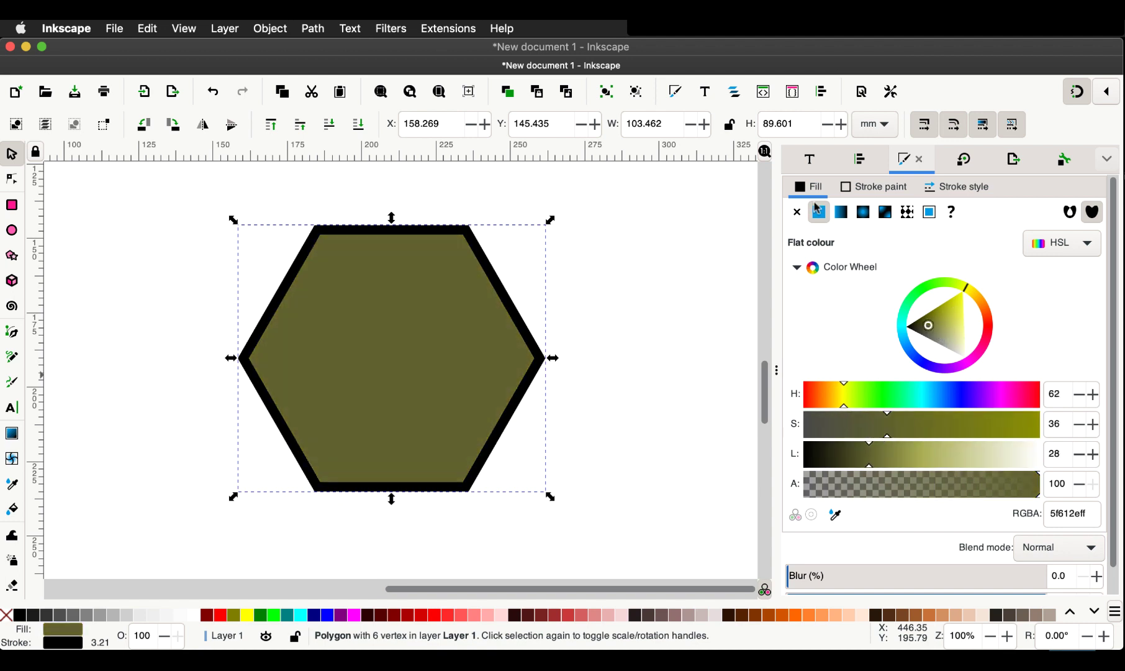
left_click(798, 214)
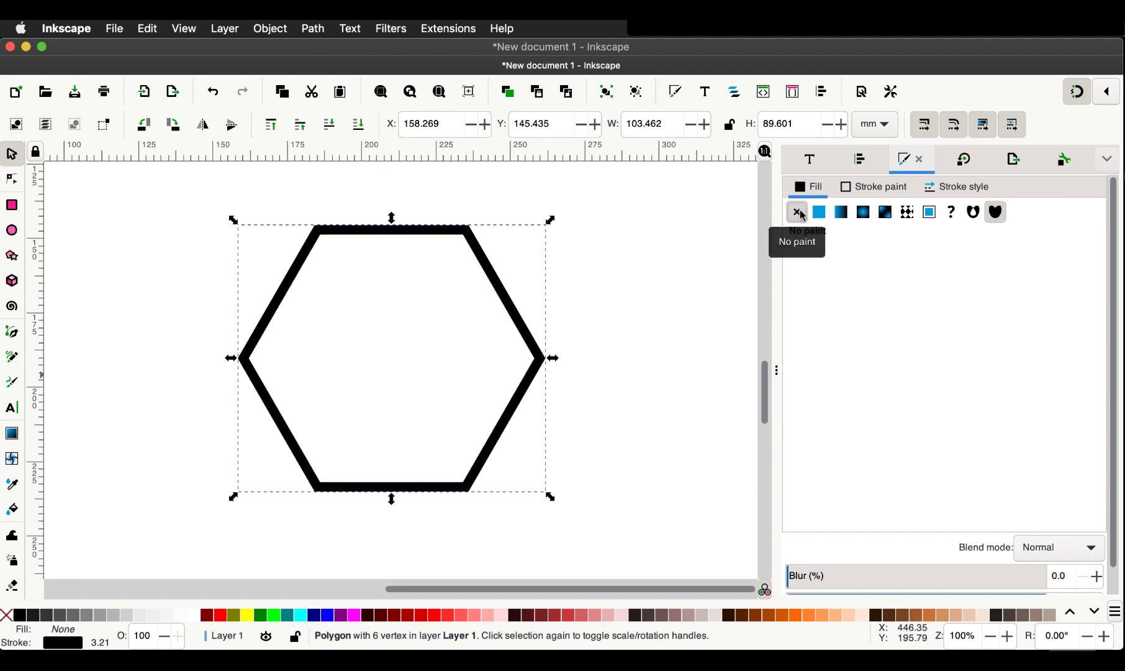
Step: Review the hexagon's flat black stroke colour and set its stroke width to 1 px
left_click(882, 187)
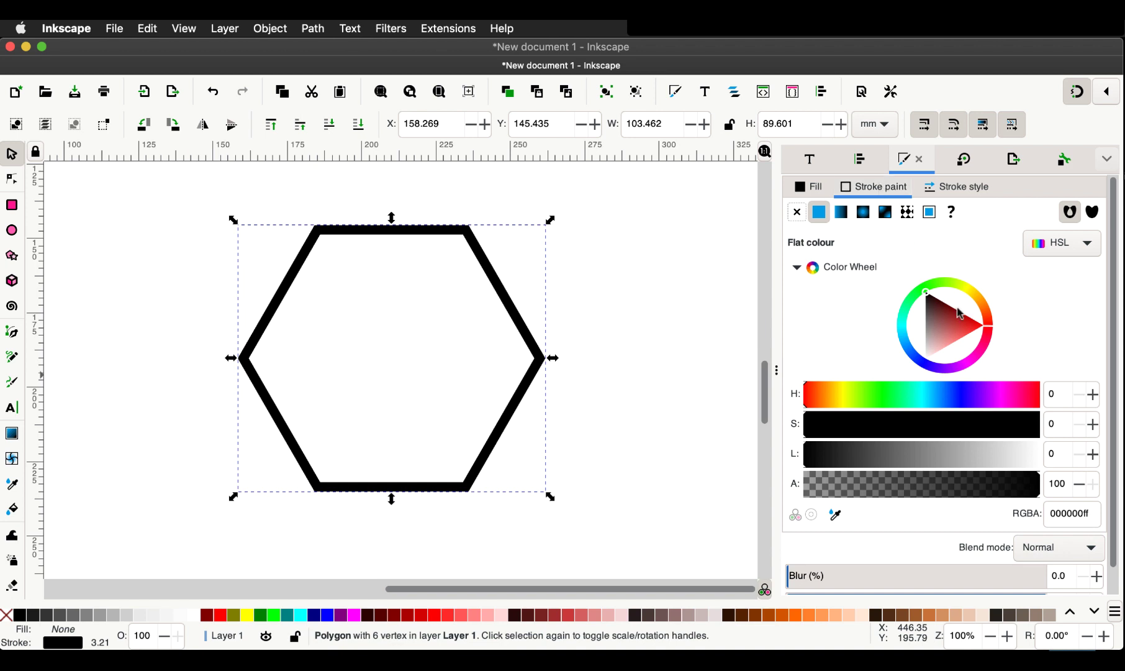
mouse_move(939, 329)
left_mouse_down()
mouse_move(978, 326)
mouse_move(947, 320)
mouse_move(920, 281)
left_mouse_up()
left_click(959, 188)
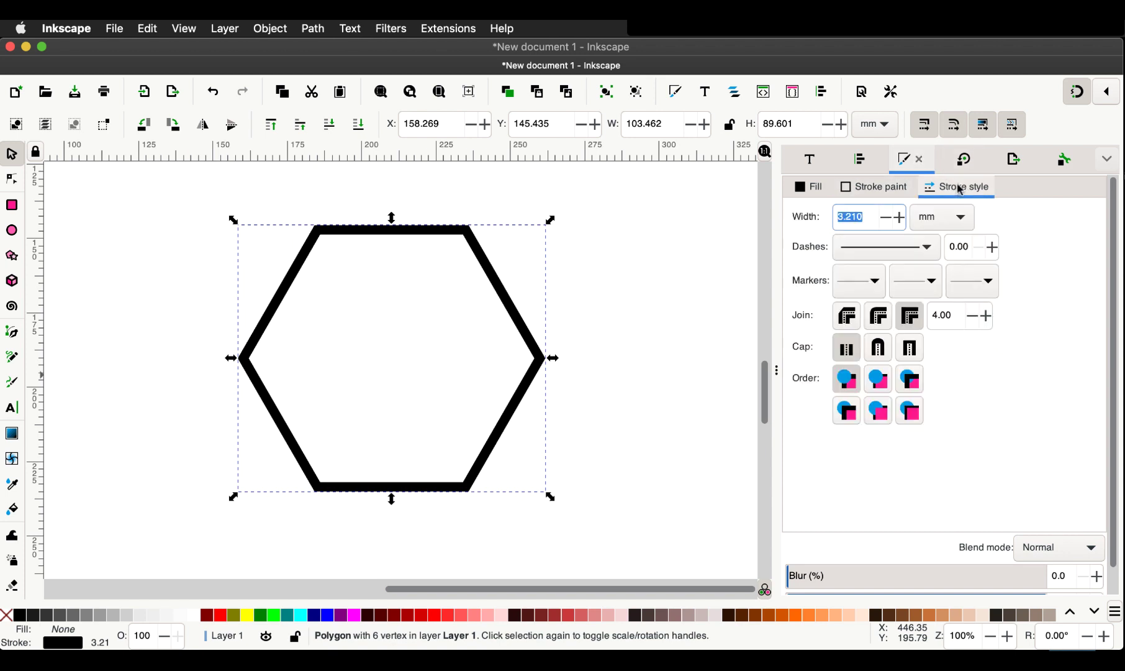
left_click(952, 221)
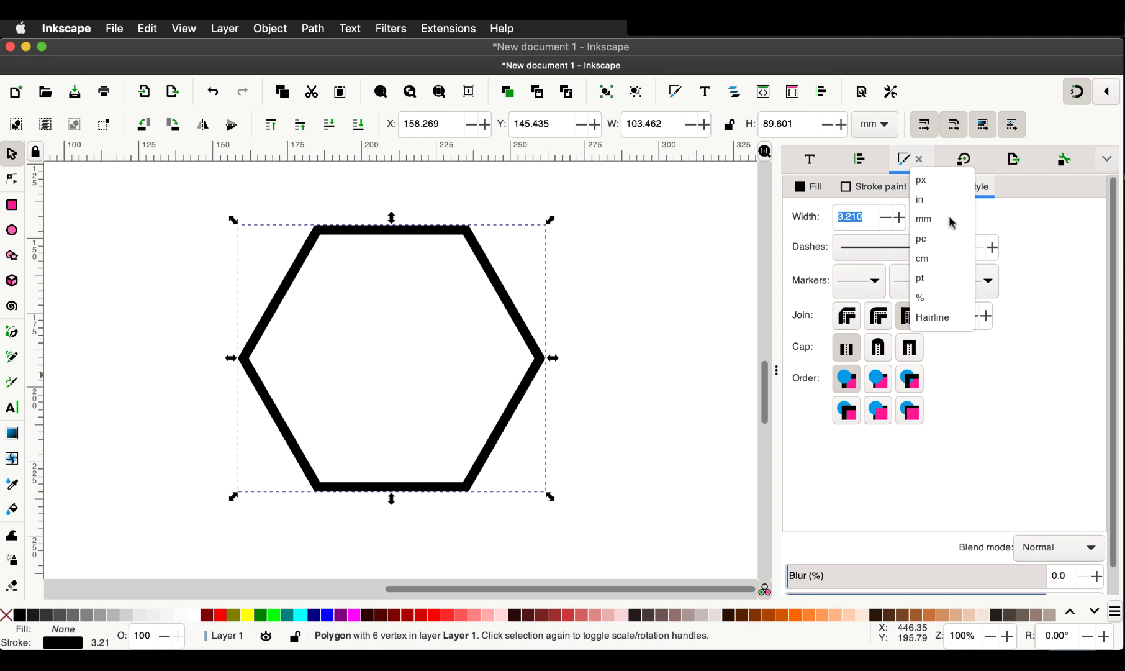
left_click(945, 186)
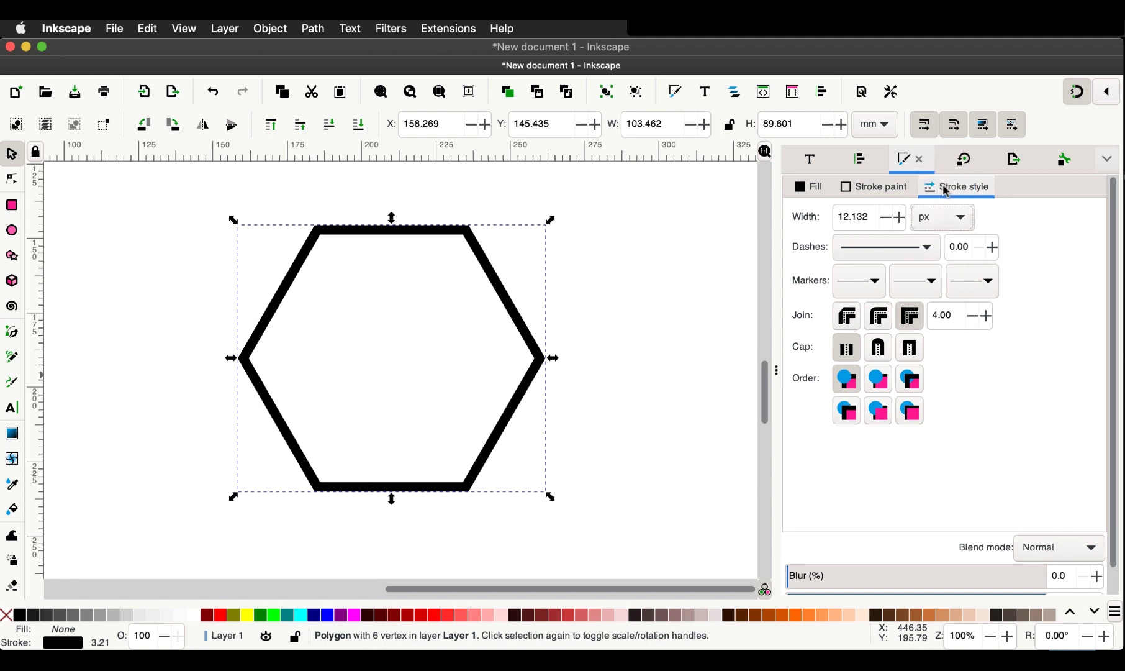
left_click_drag(876, 217, 824, 216)
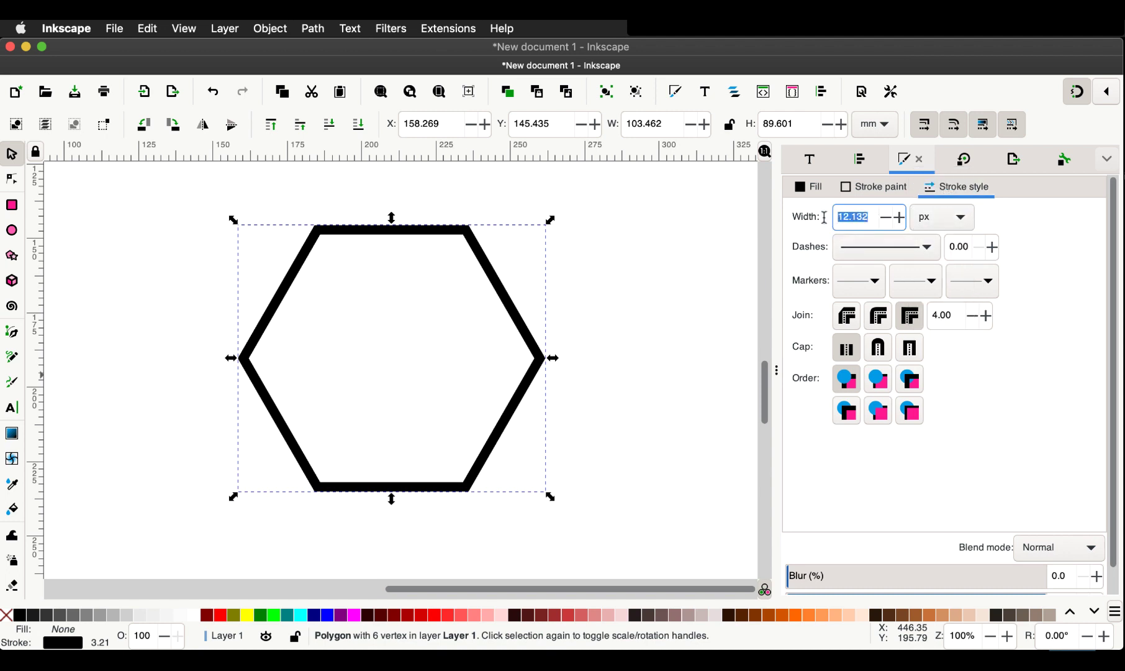
type("1")
key("Return")
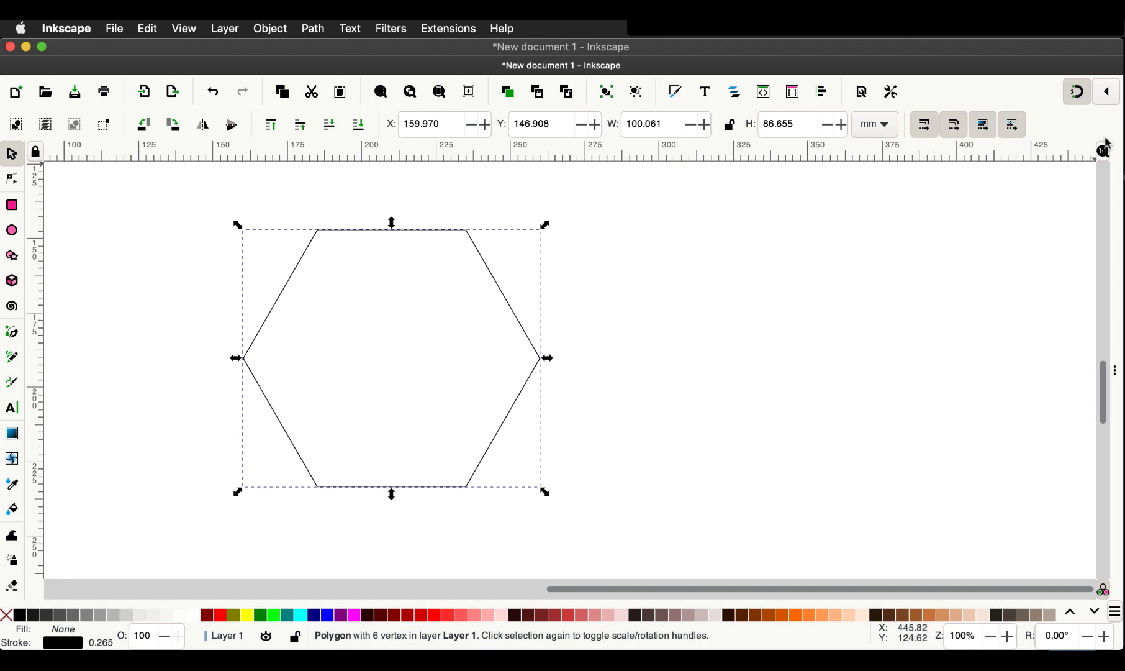
Step: Enable snapping and turn off snapping to bounding boxes
left_click(1106, 92)
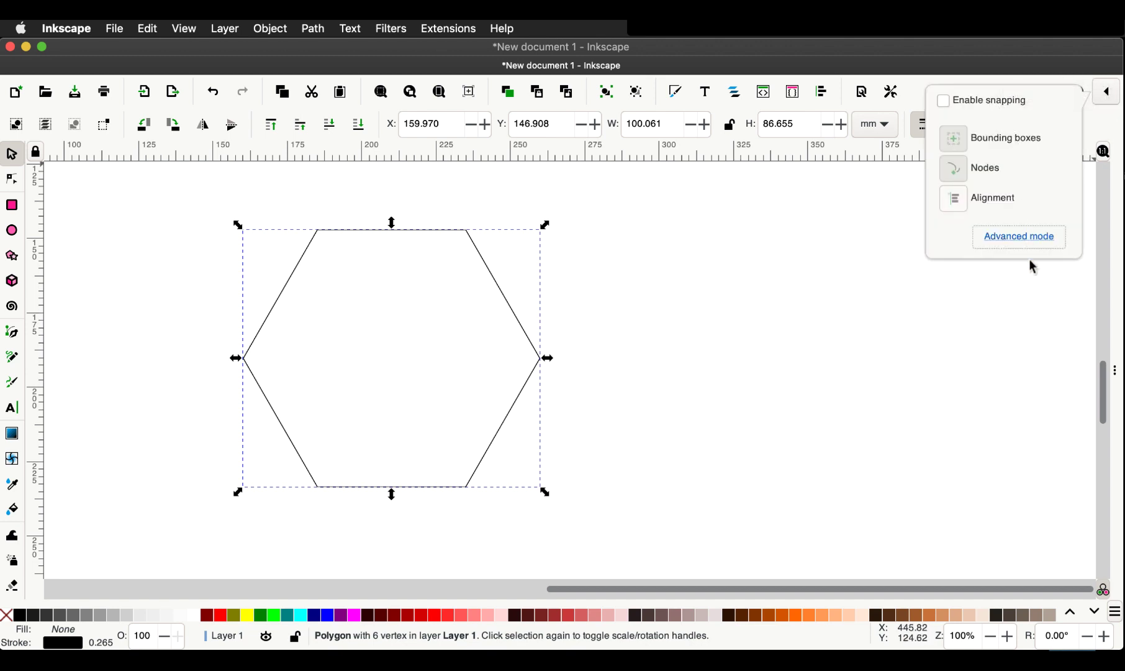
left_click(943, 101)
left_click(944, 100)
left_click(943, 101)
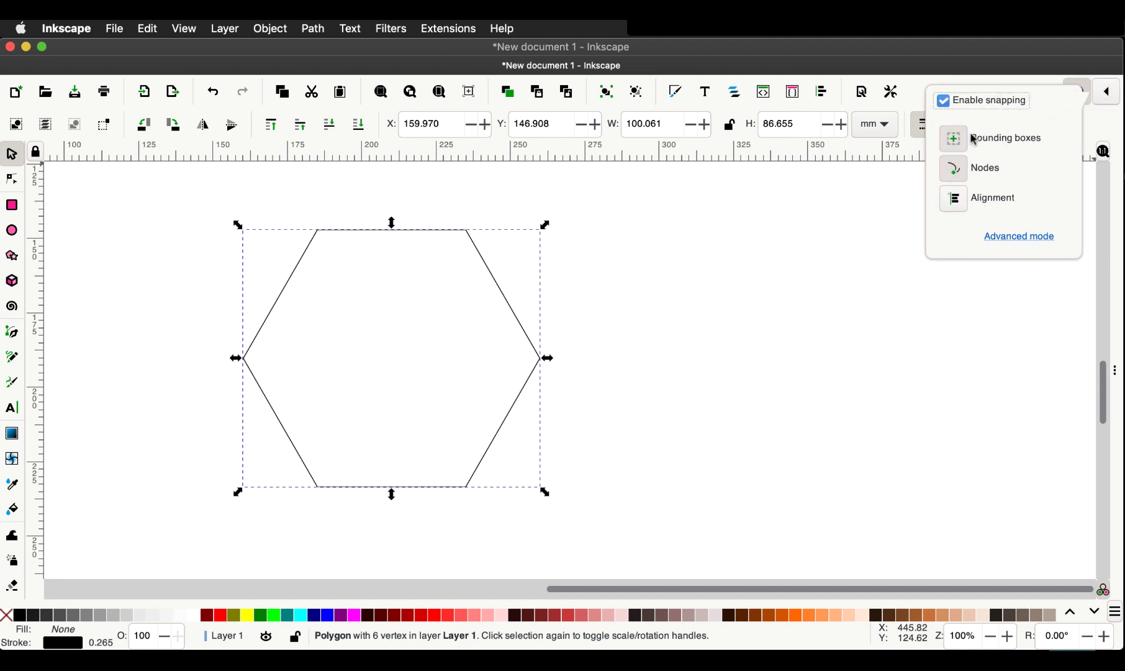
left_click(955, 139)
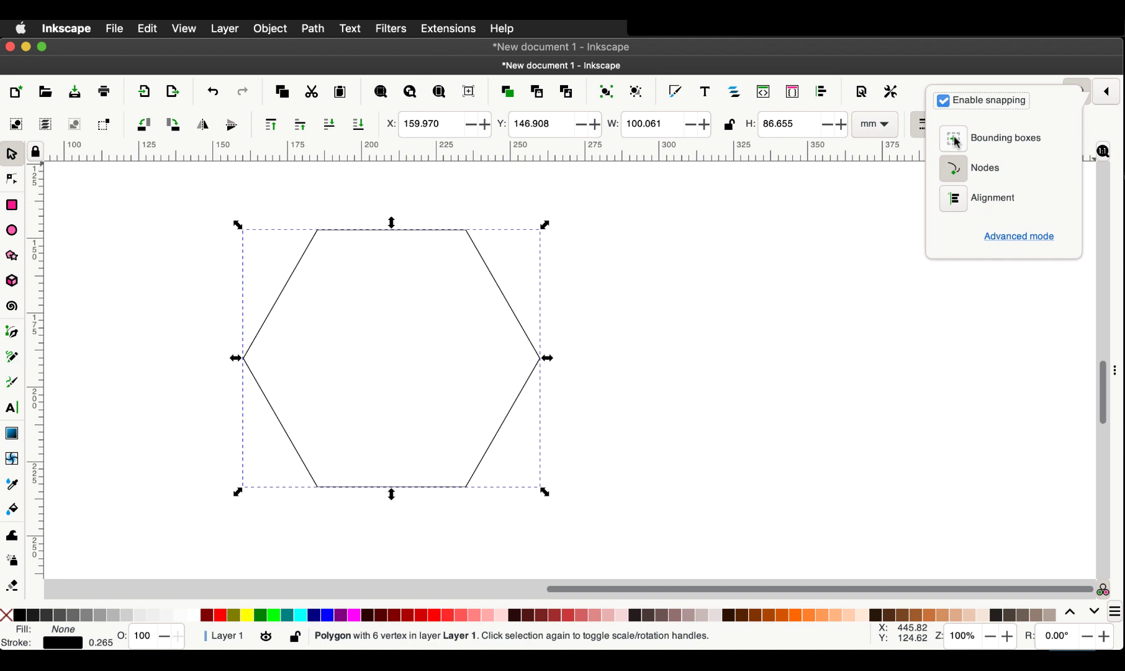
Step: Turn on snapping to object midpoints and object rotation centers in the advanced snapping options
left_click(1029, 242)
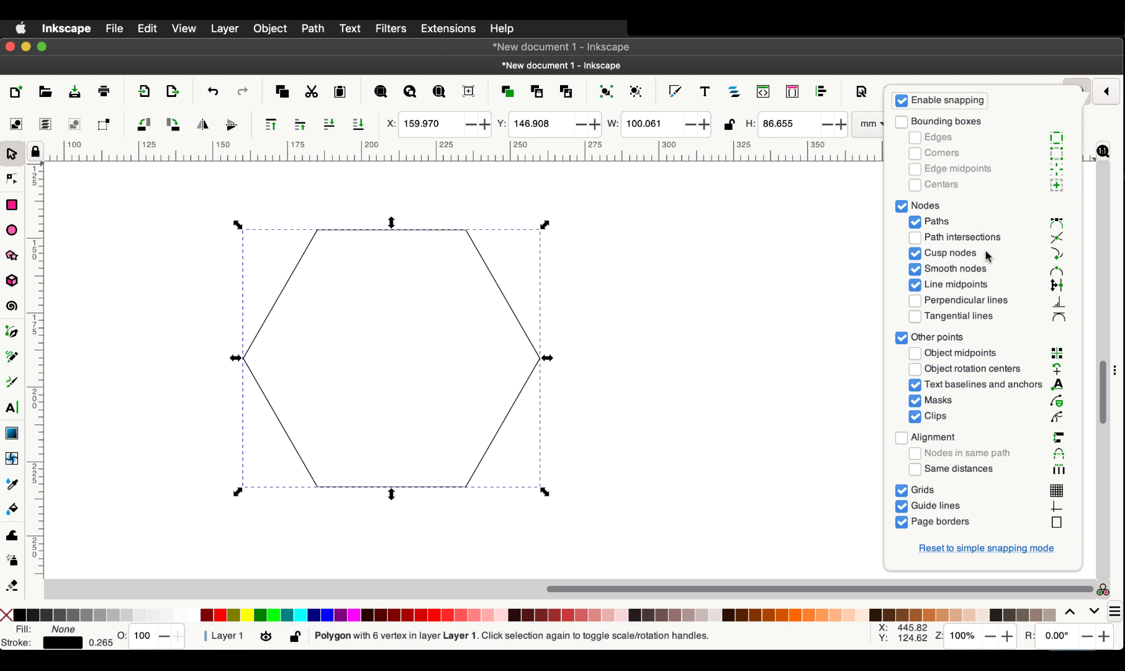
left_click(918, 354)
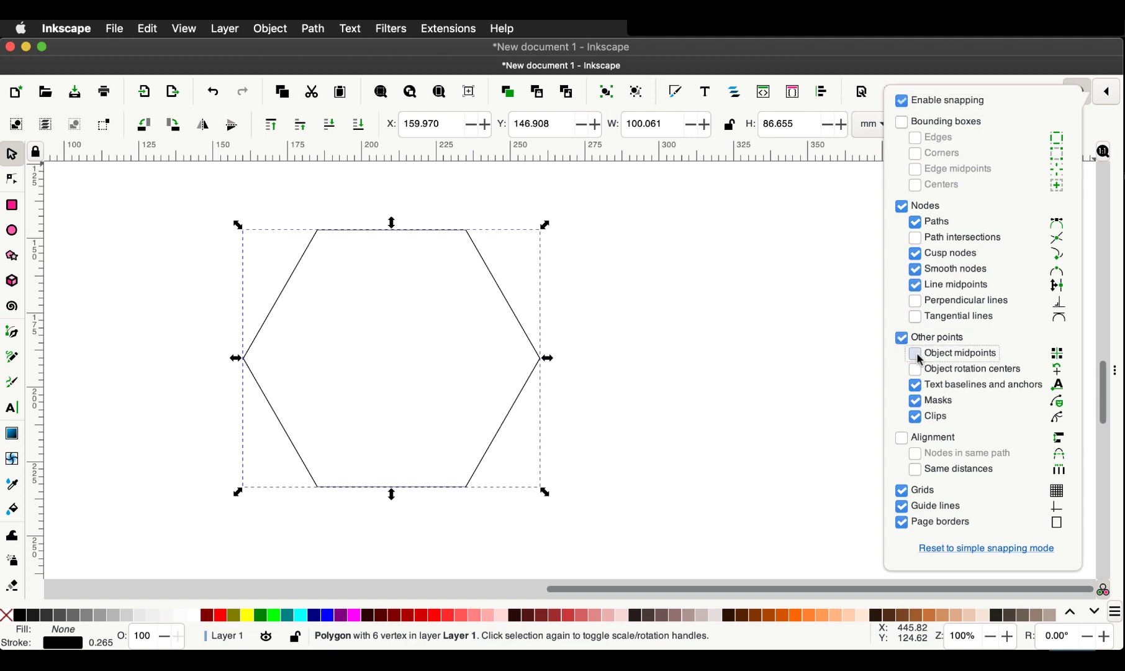
left_click(916, 370)
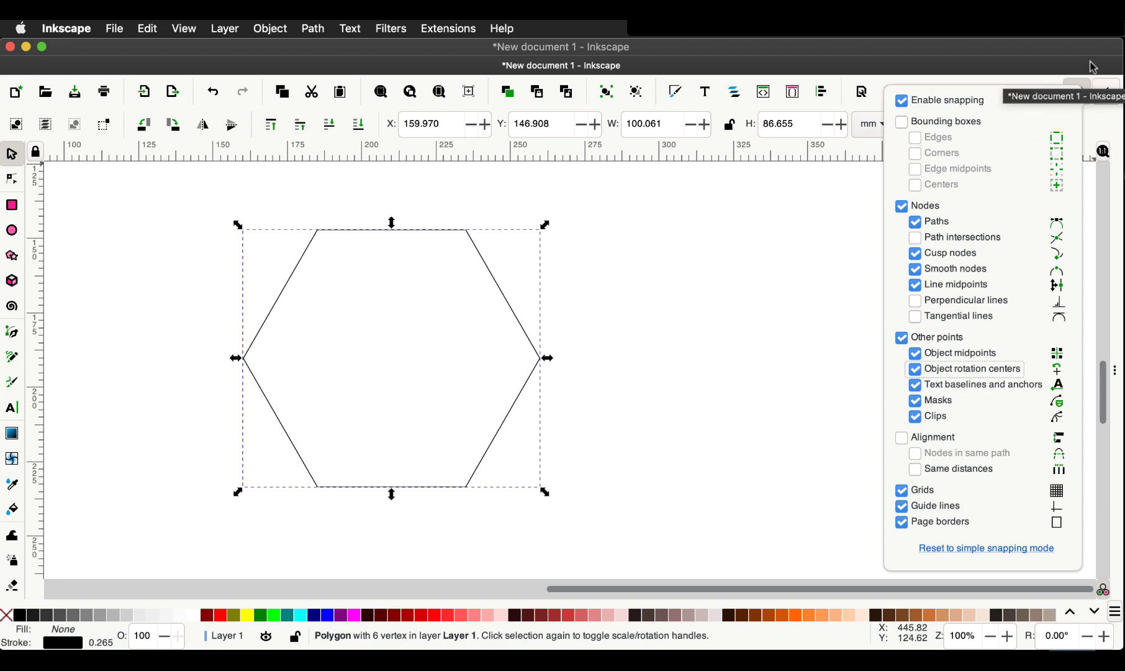
left_click(1106, 92)
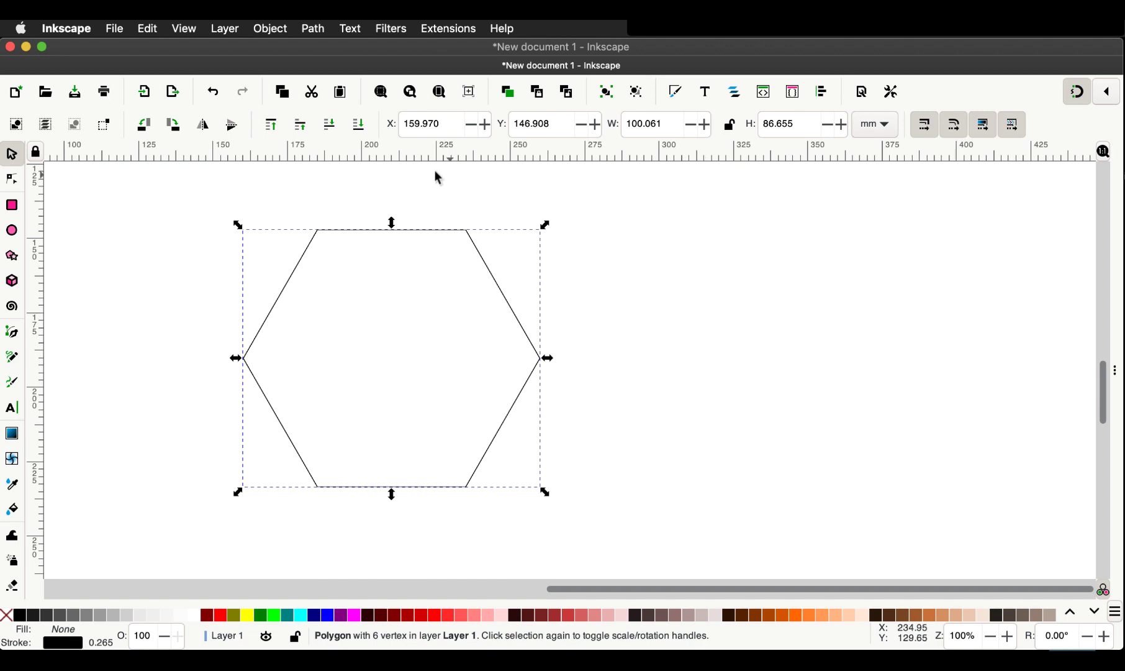
Step: Draw a closed triangle with the Pen tool from the hexagon's upper-left corner to its centre and the midpoint of its top edge
left_click(13, 334)
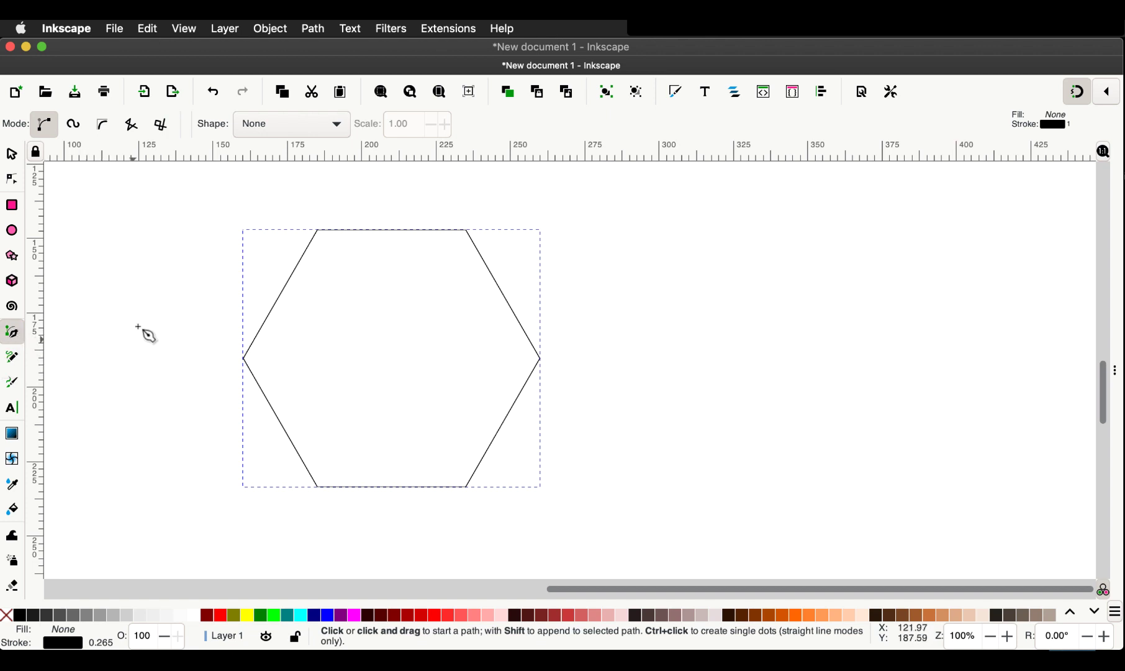
left_click(318, 230)
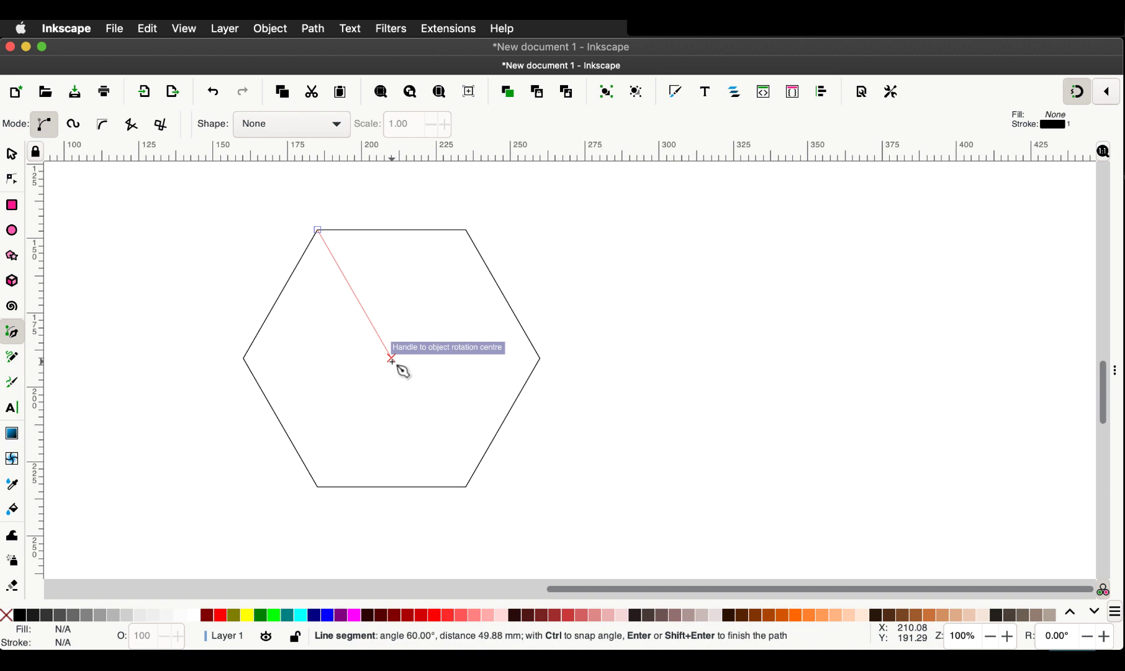
left_click(396, 364)
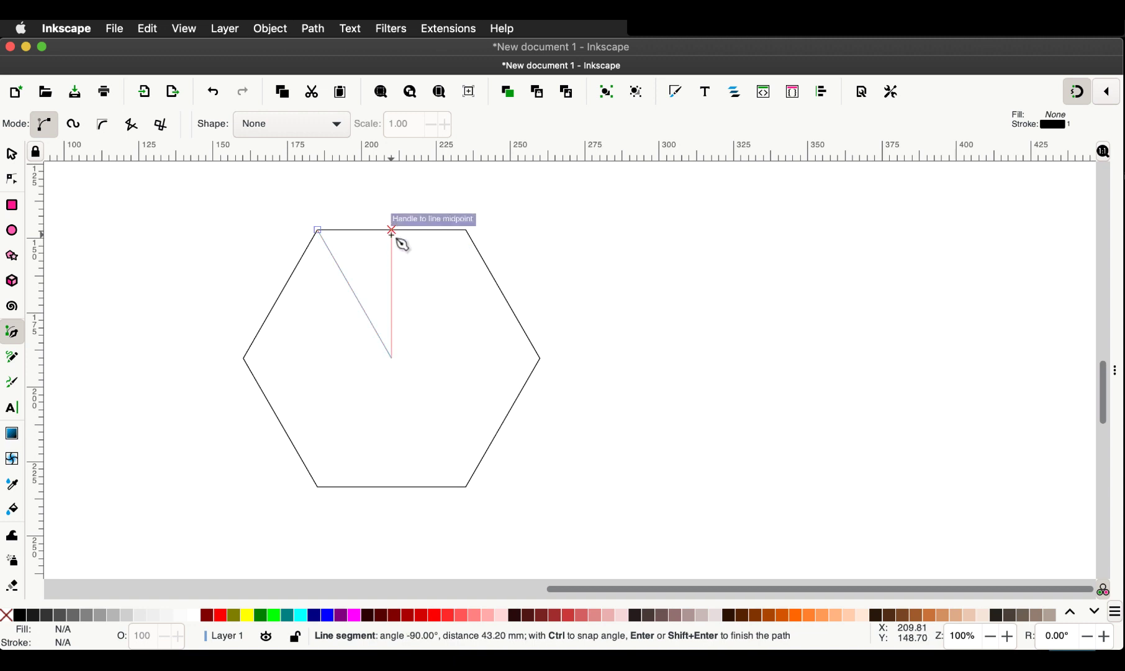
left_click(391, 233)
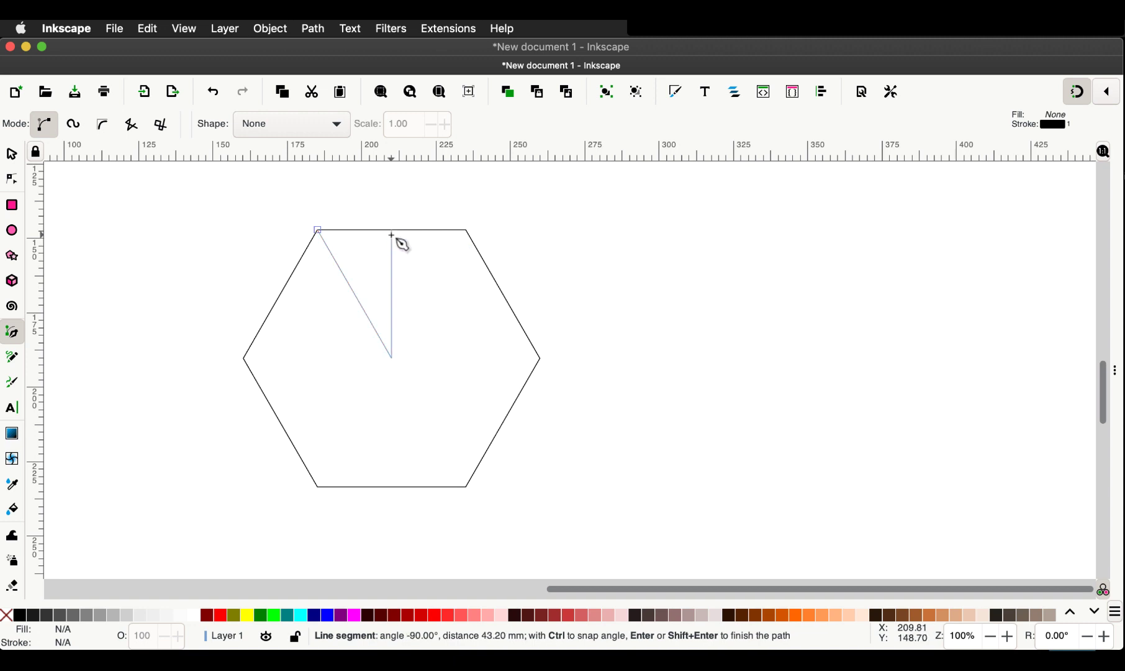
left_click(332, 238)
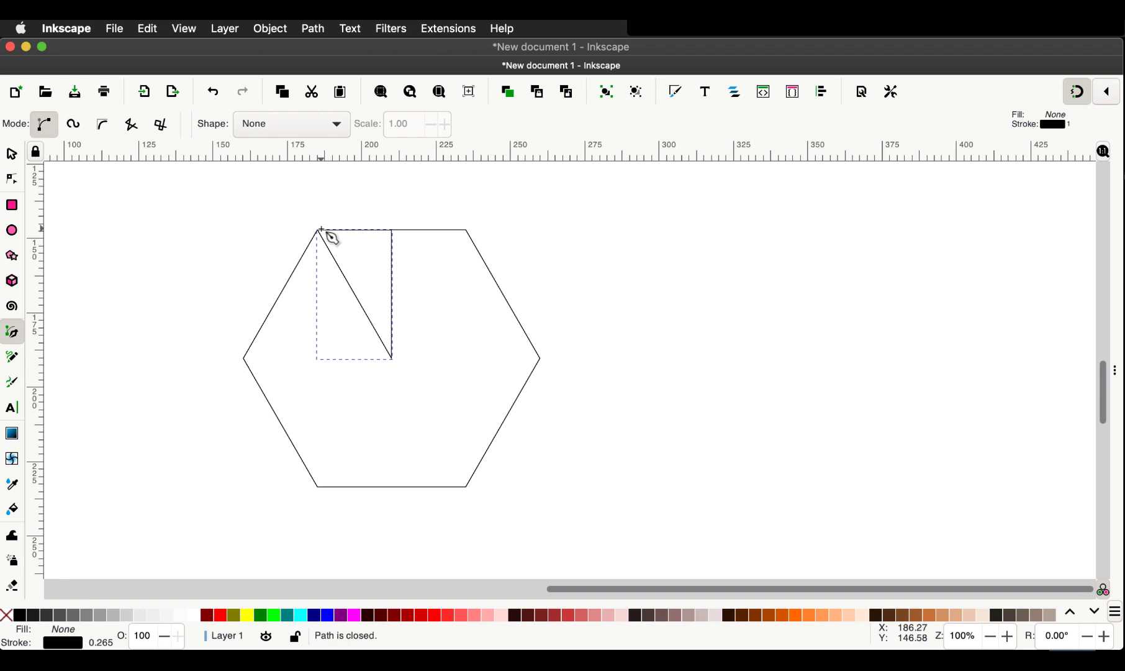
Step: Delete the hexagon, keeping only the right-angled triangle
left_click(12, 154)
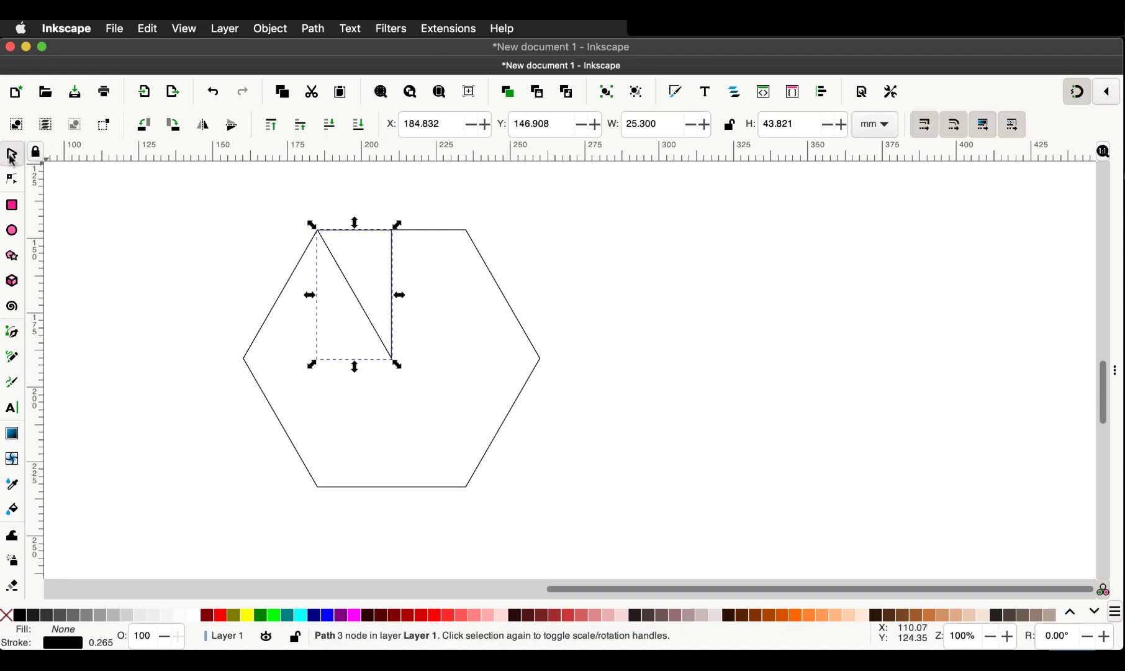
left_click(518, 317)
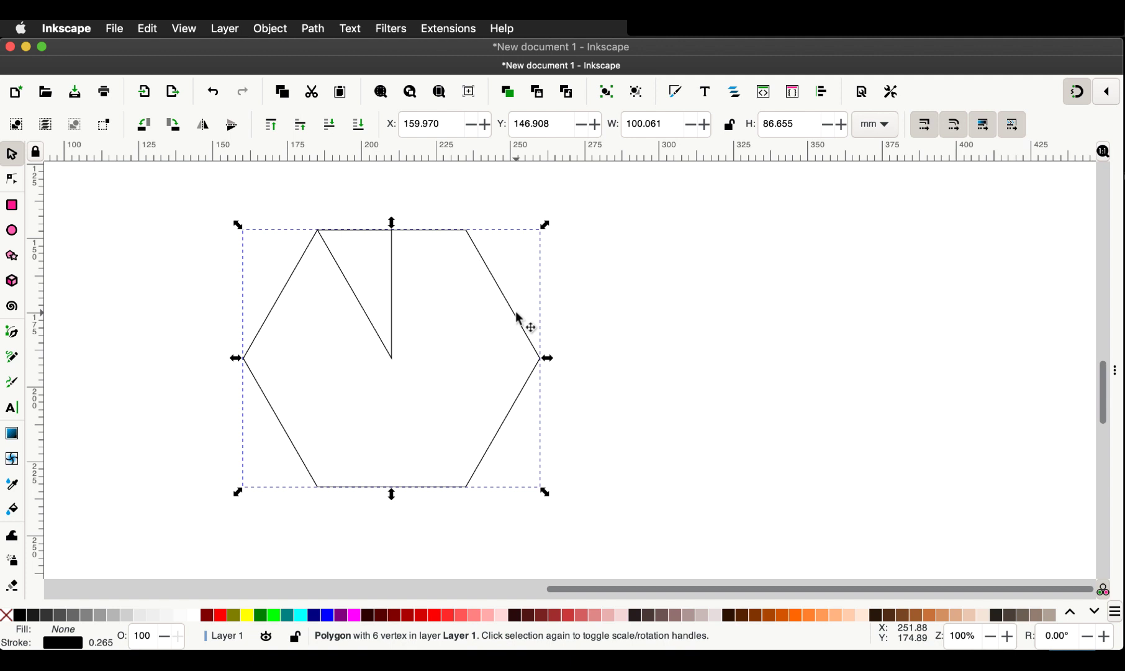
key("Delete")
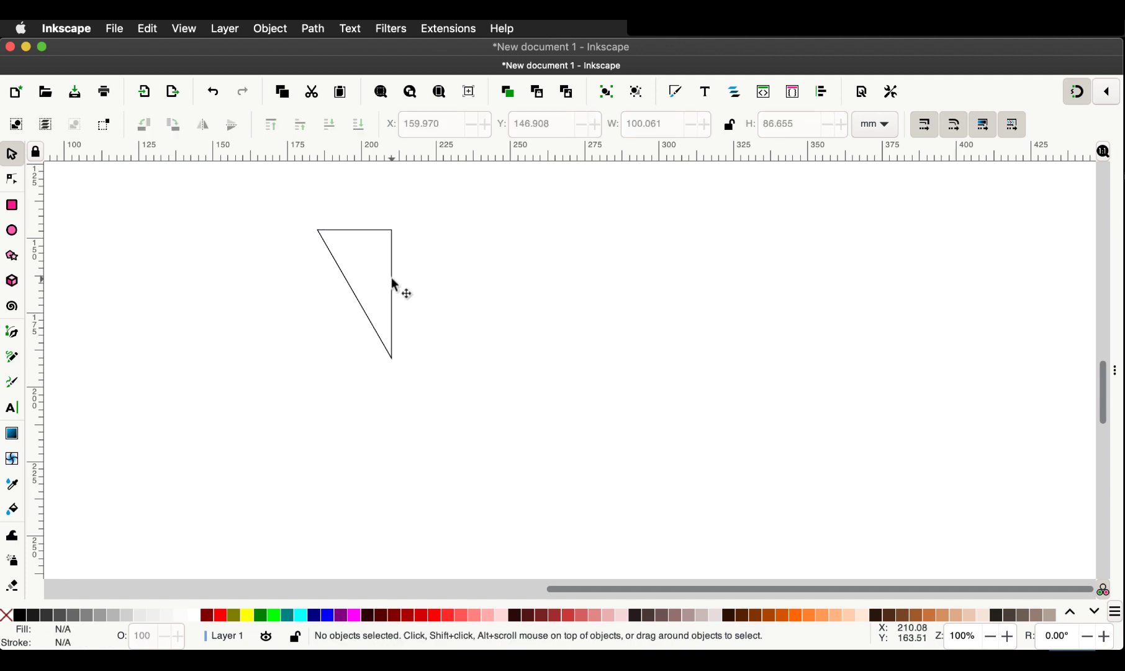
Step: Move the triangle down and to the left, and place a duplicate to the right of it
left_click_drag(392, 283, 345, 310)
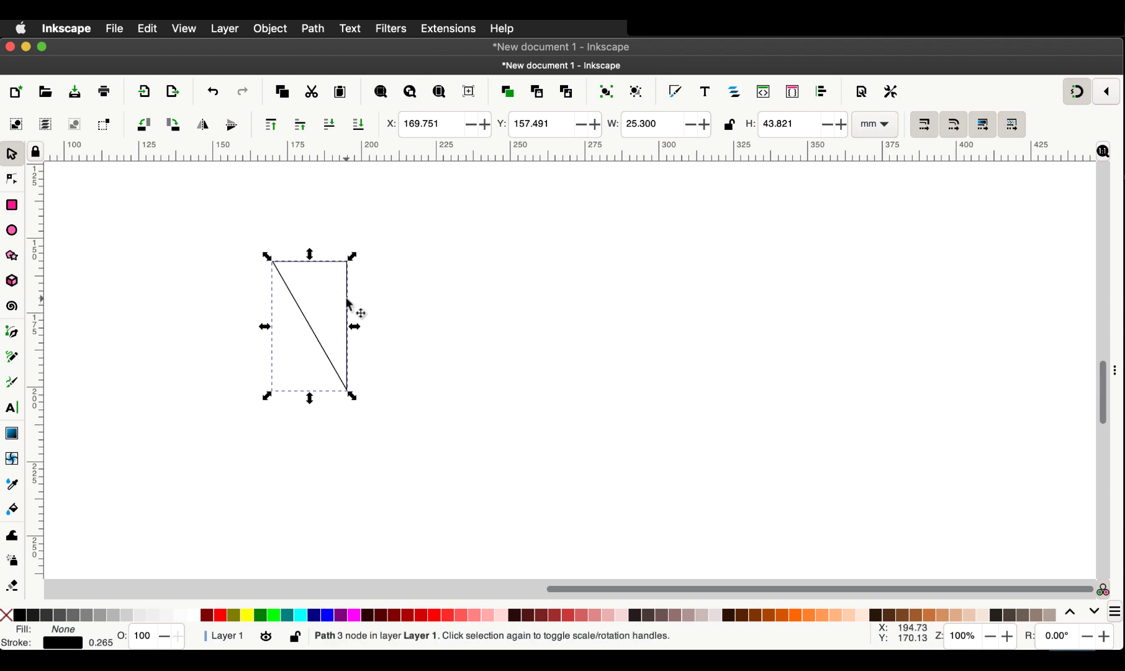
key("ctrl+d")
left_click_drag(347, 304, 484, 303)
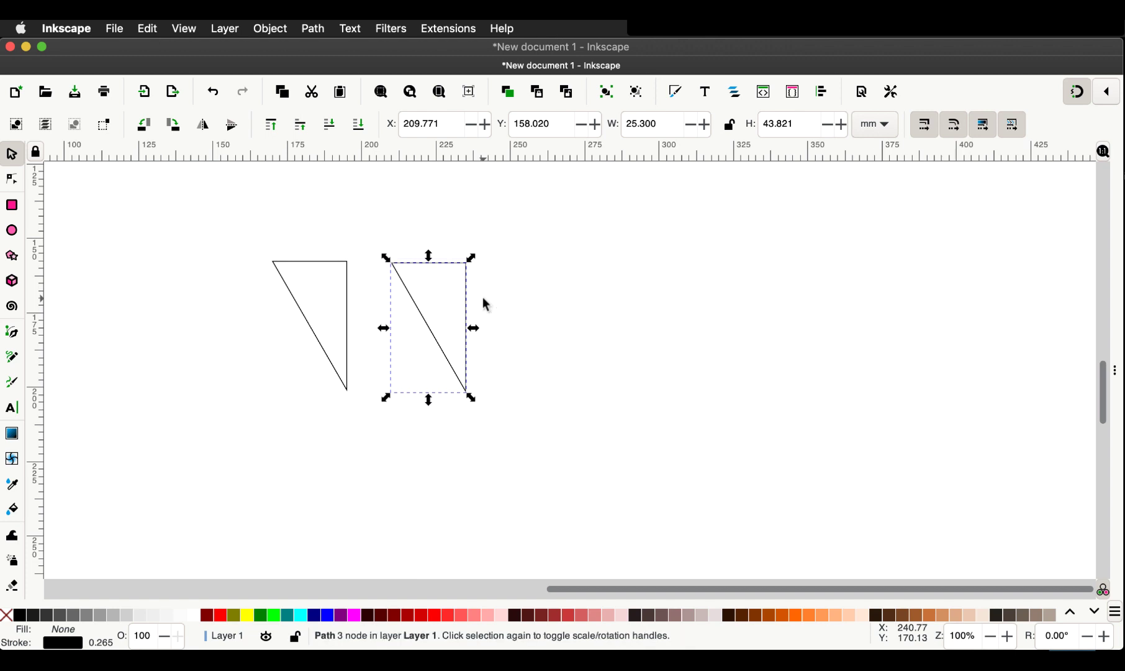
Step: Duplicate both triangles together and place the copies farther right, roughly level with the originals
left_click_drag(509, 226, 251, 424)
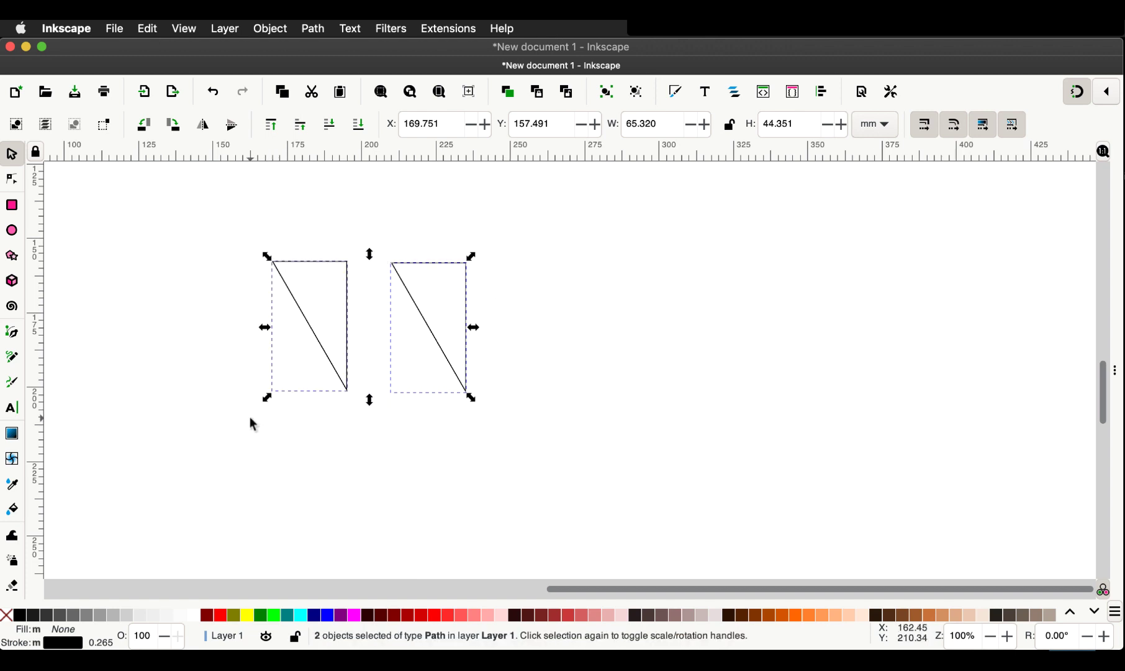
key("ctrl+d")
left_click_drag(464, 311, 746, 302)
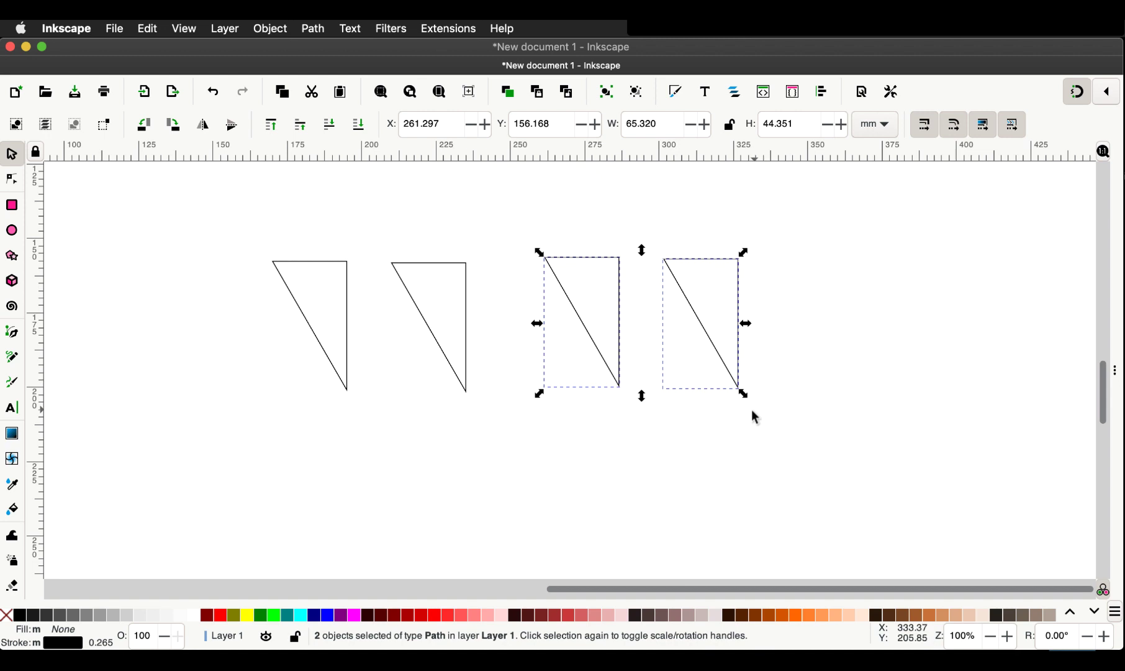
key("Right")
key("Right")
key("Right")
key("Right")
key("Right")
key("Right")
key("Right")
key("Down")
key("Down")
key("Down")
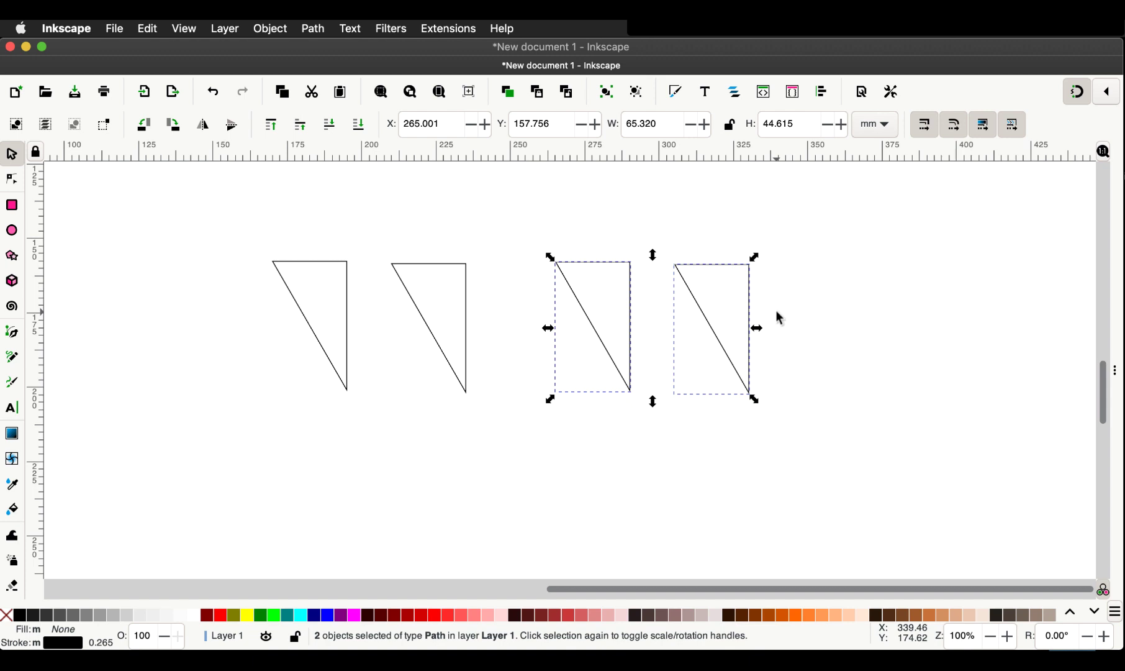
Step: Flip the two copied triangles horizontally and snap the nearer one against the vertical edge of the second original triangle
left_click(204, 126)
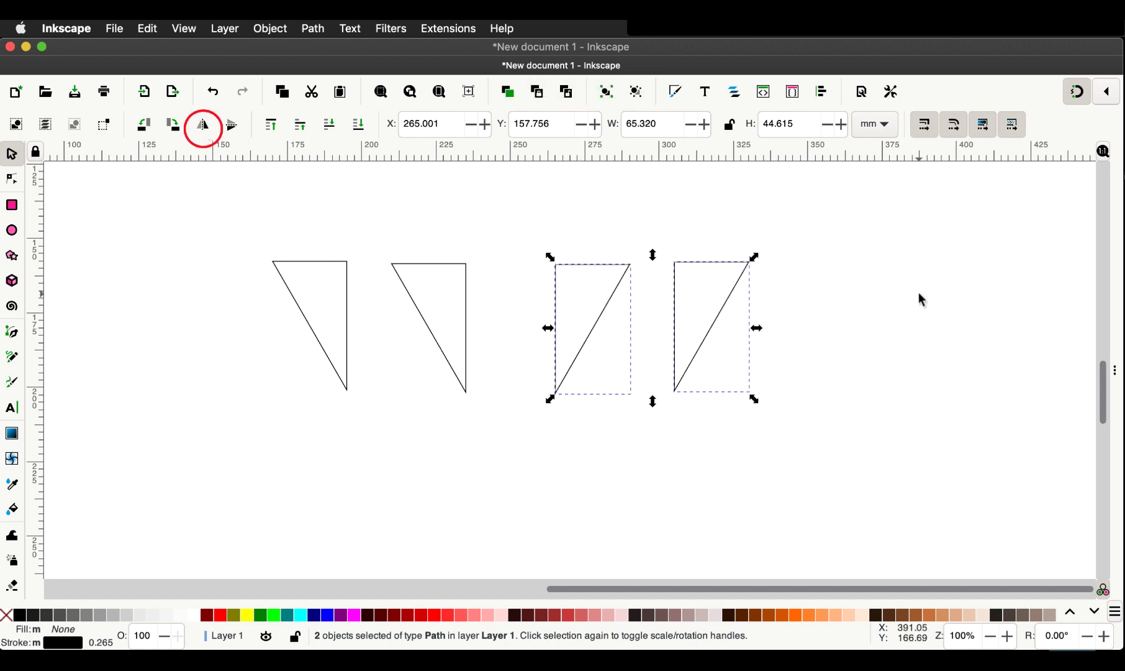
left_click(879, 309)
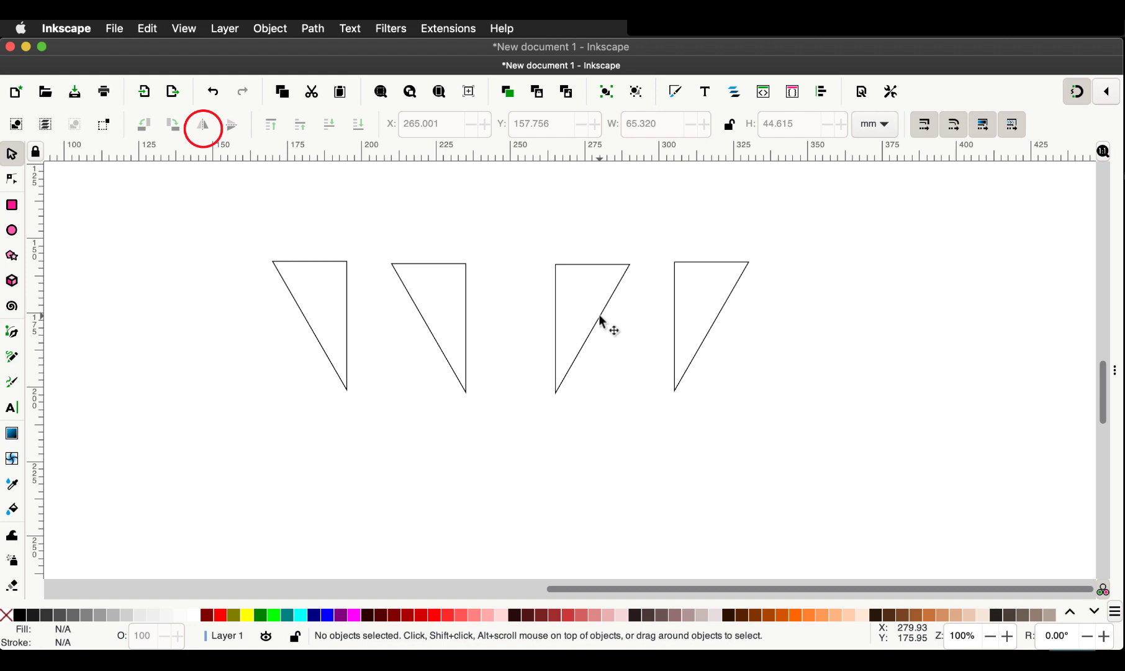
left_click_drag(600, 317, 520, 321)
left_click(635, 426)
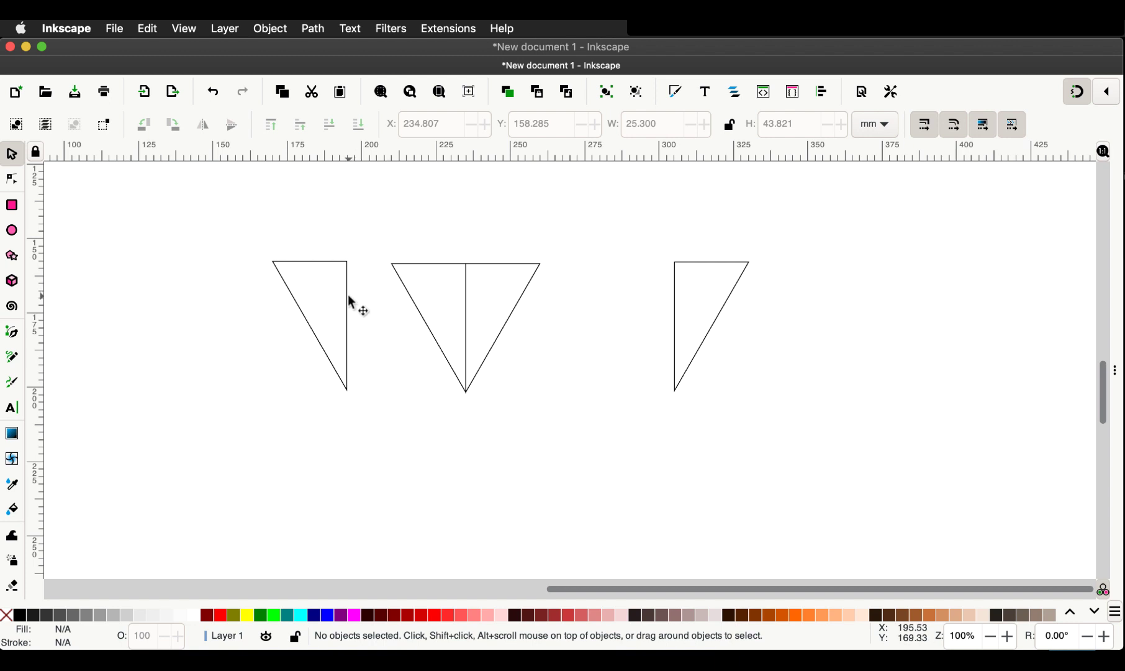
Step: Rotate the leftmost triangle 60° clockwise and snap its long edge to the right slanted side of the joined pair
left_click(348, 299)
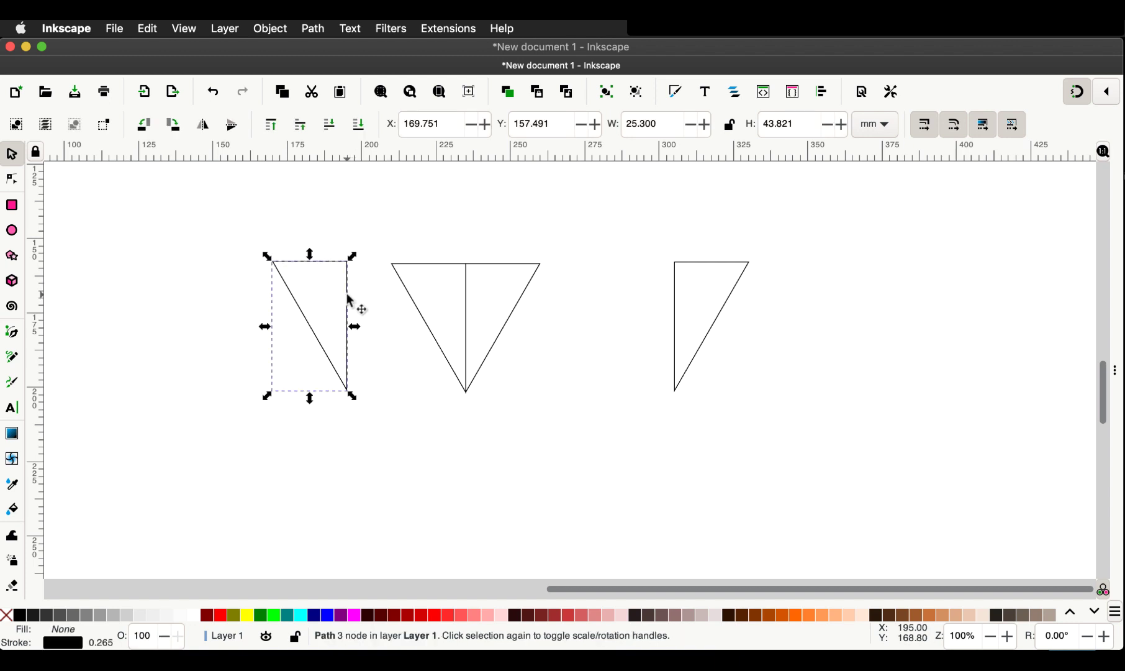
left_click(348, 300)
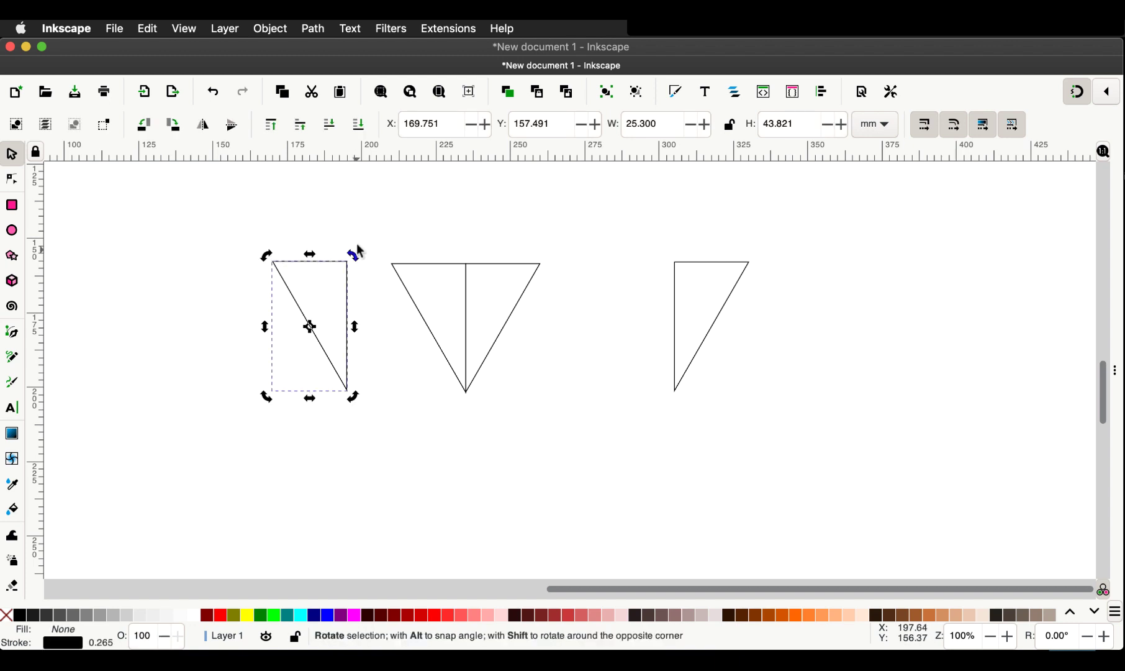
left_click_drag(354, 254, 574, 321)
left_click(783, 366)
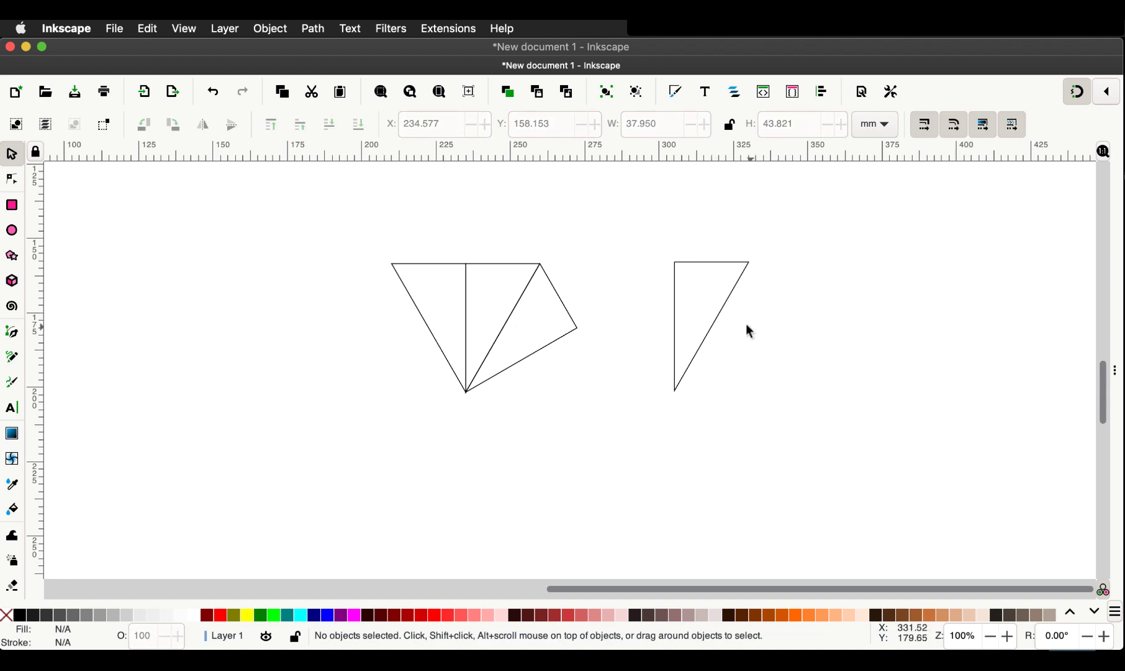
Step: Rotate the remaining flipped triangle 60° counterclockwise and snap its long edge to the left slanted side of the joined triangles
left_click(724, 308)
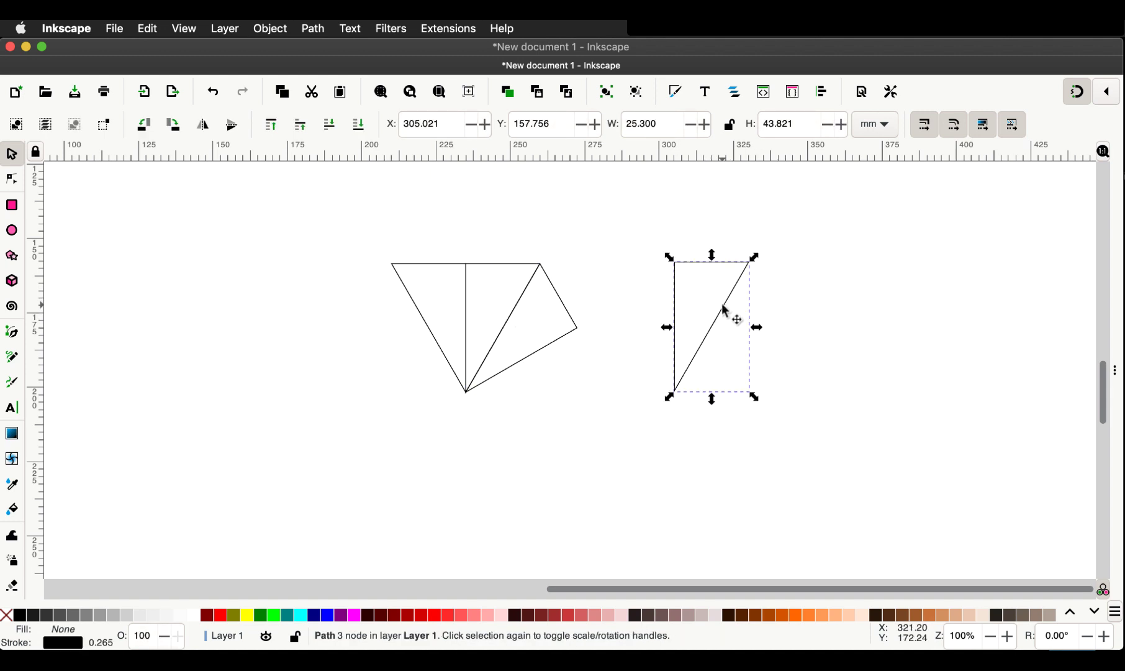
left_click(724, 308)
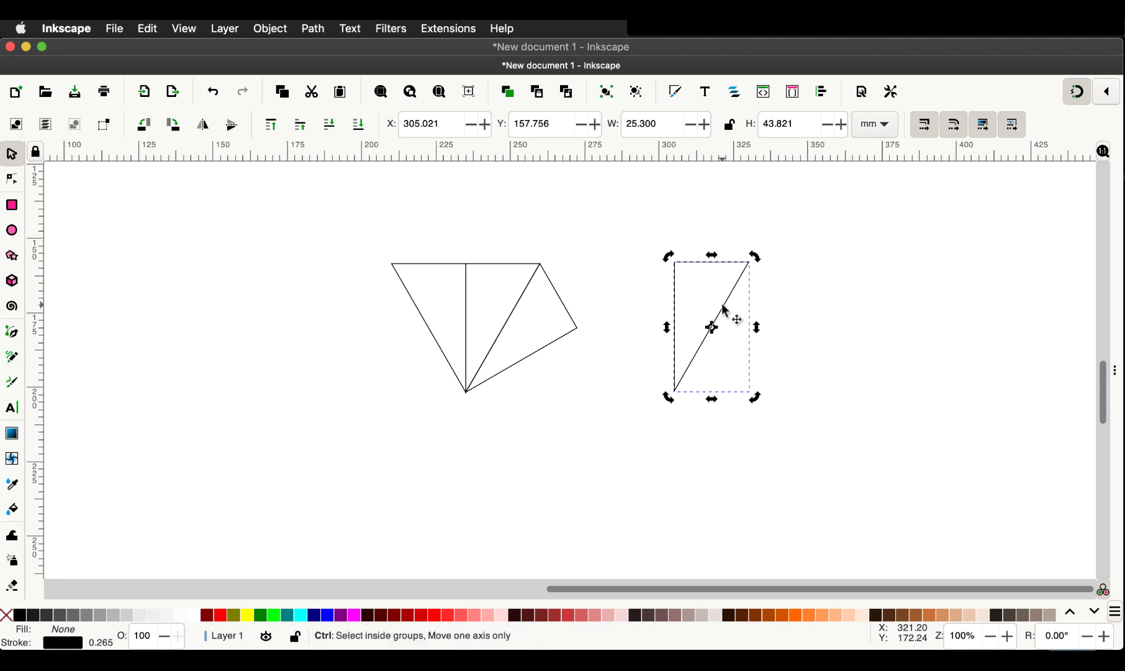
left_click_drag(752, 256, 371, 304)
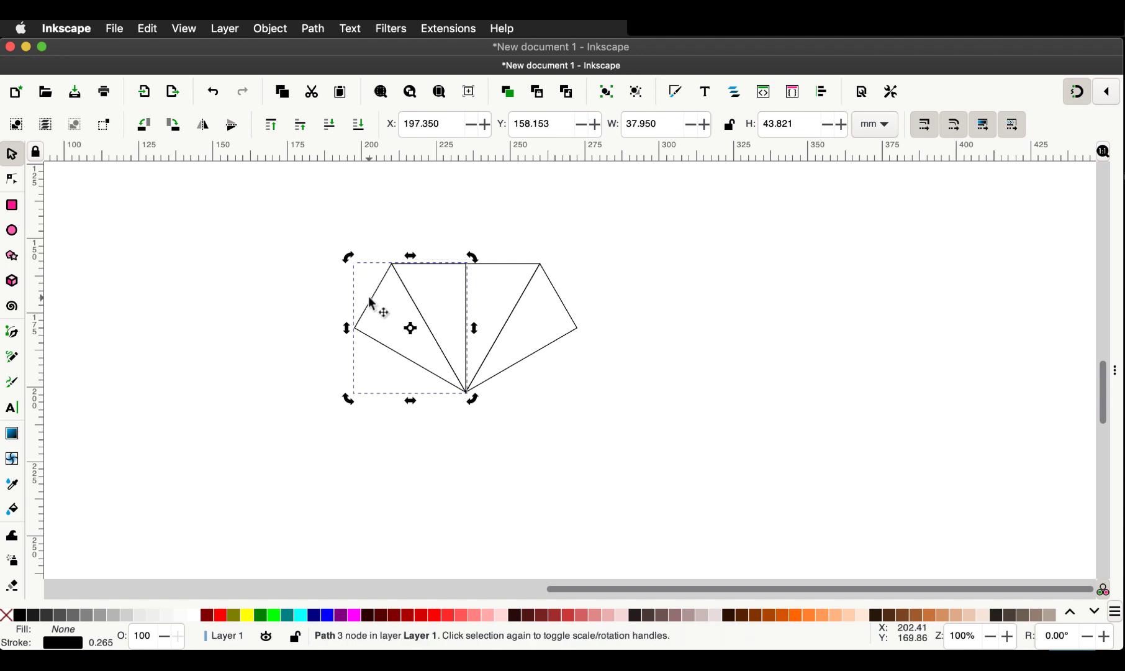
Step: Group the four fan triangles and move the group up and left to about X 135 mm, Y 138 mm
left_click(696, 376)
left_click_drag(659, 231, 307, 438)
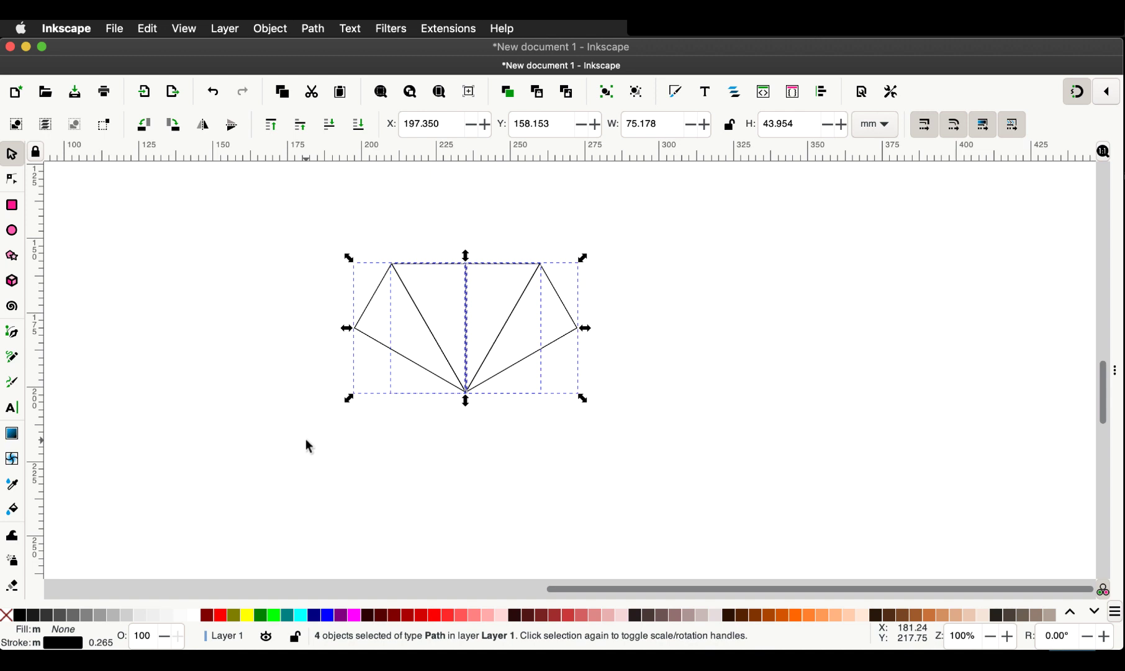
key("alt")
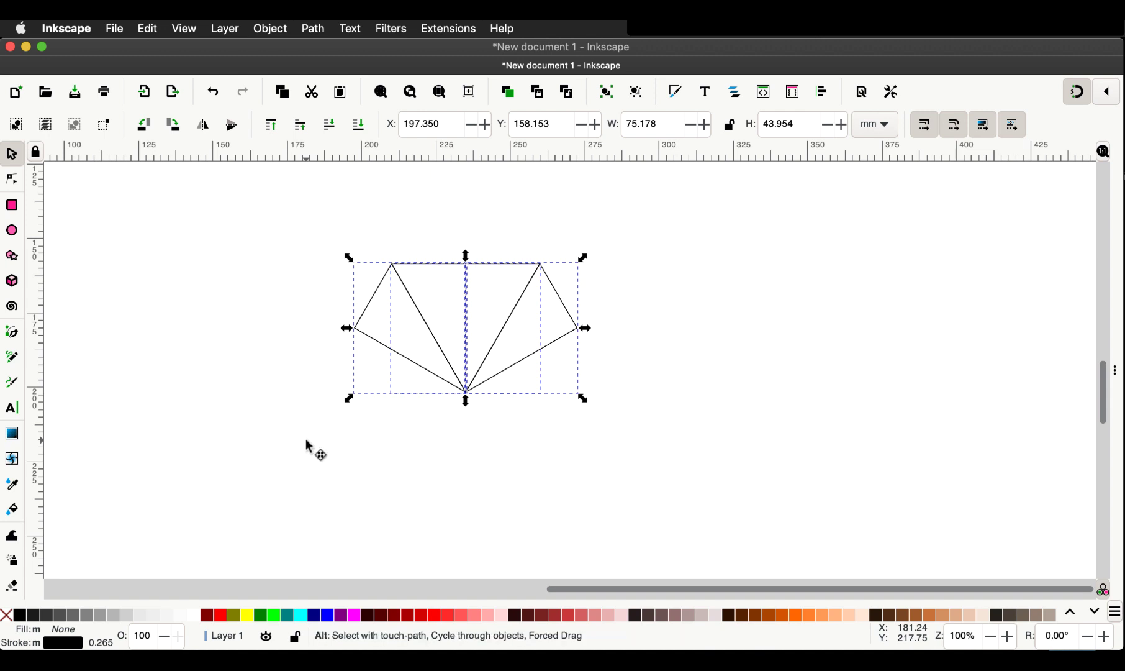
key("ctrl+g")
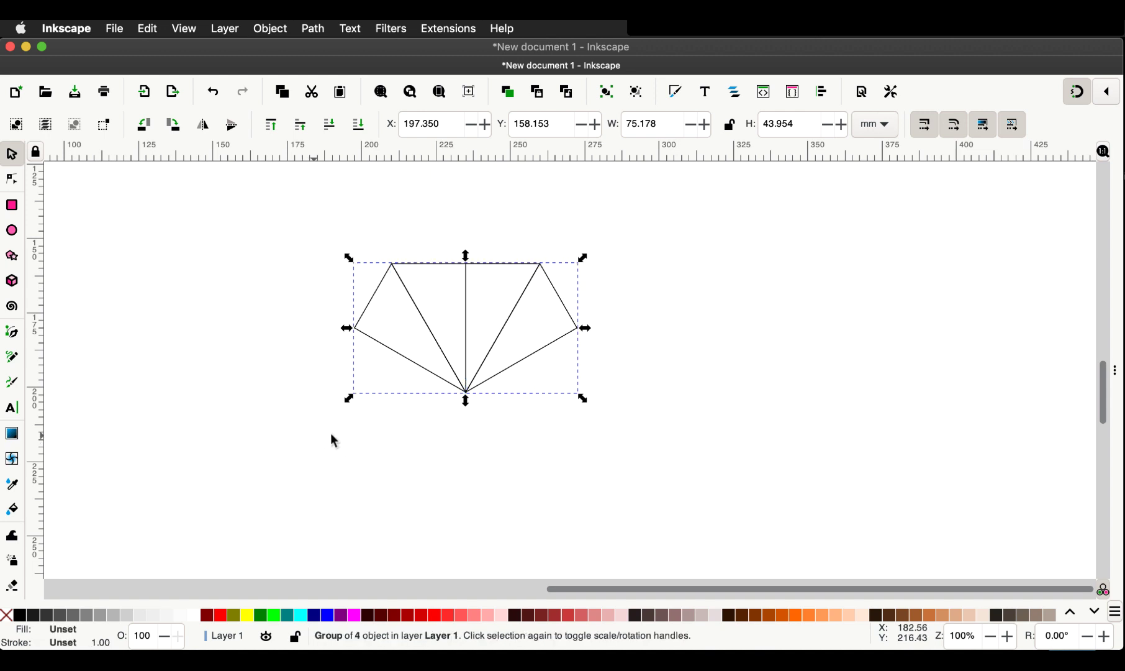
left_click_drag(499, 340, 316, 285)
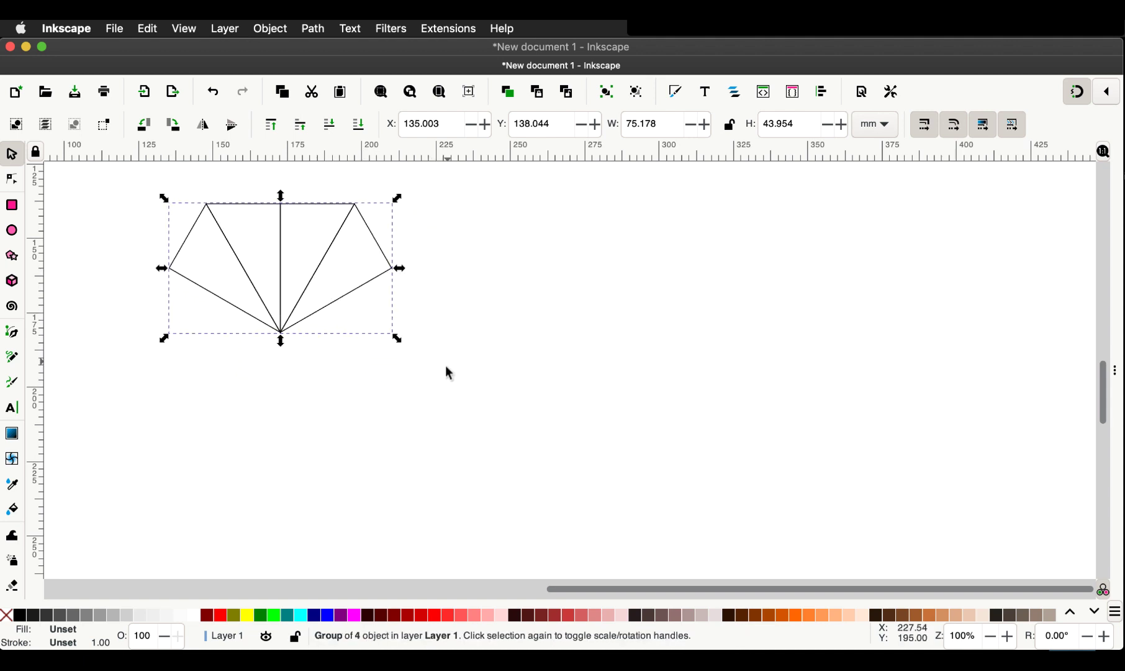
Step: Duplicate the fan group well to its right, then duplicate both fans and place the copies directly below the originals
key("alt")
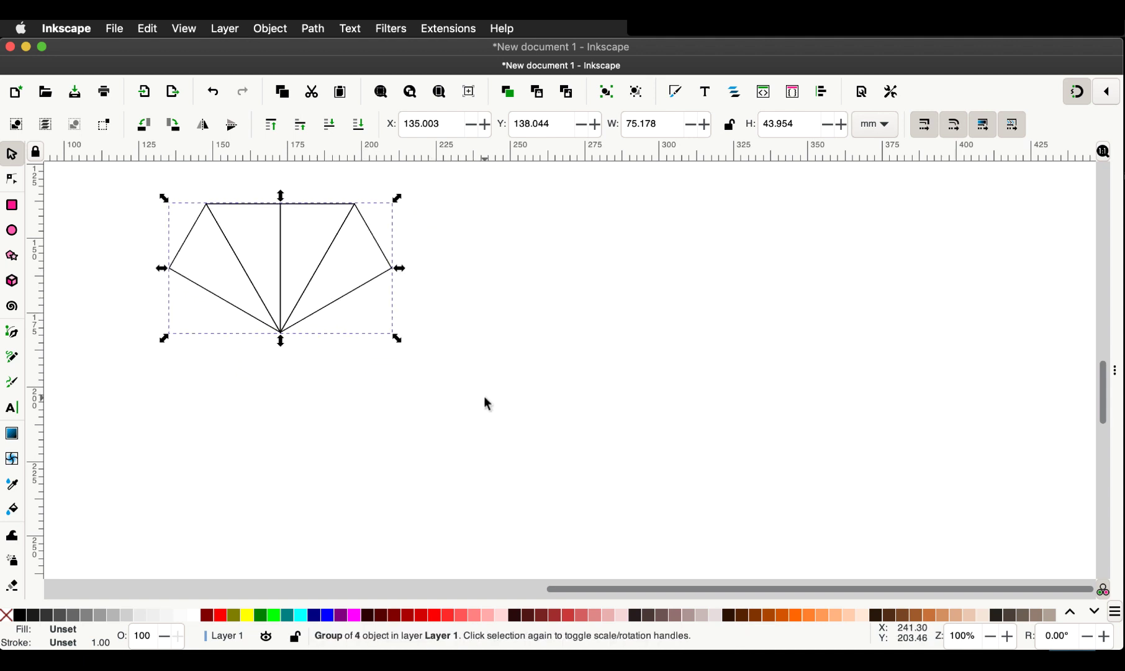
key("ctrl+d")
left_click_drag(375, 288, 744, 277)
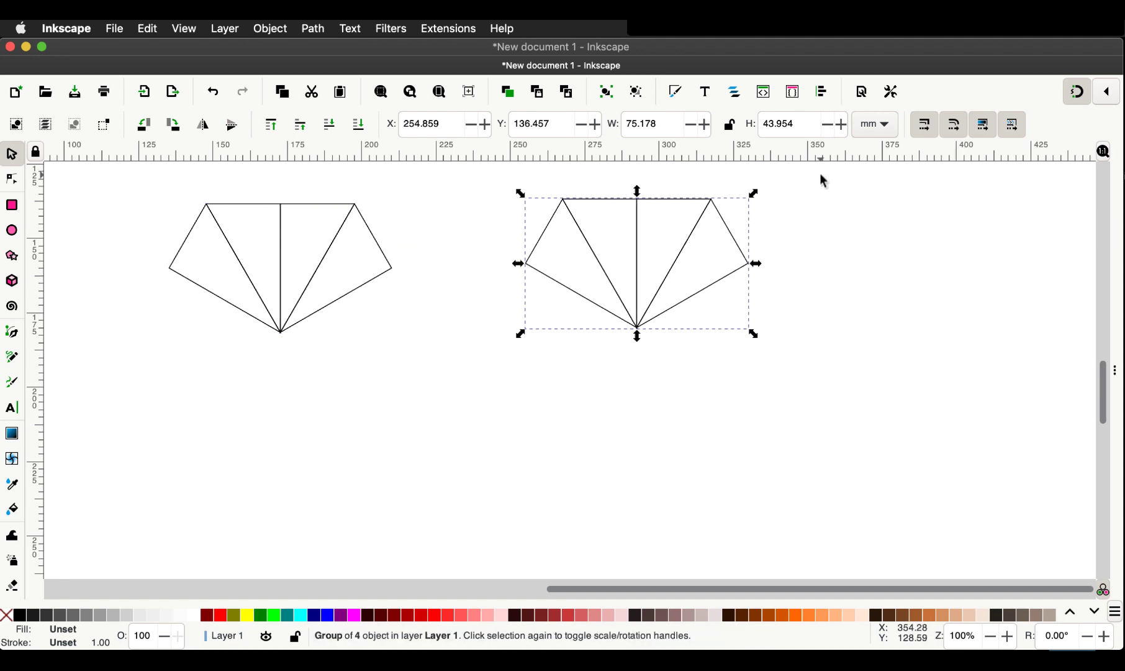
left_click_drag(819, 177, 144, 377)
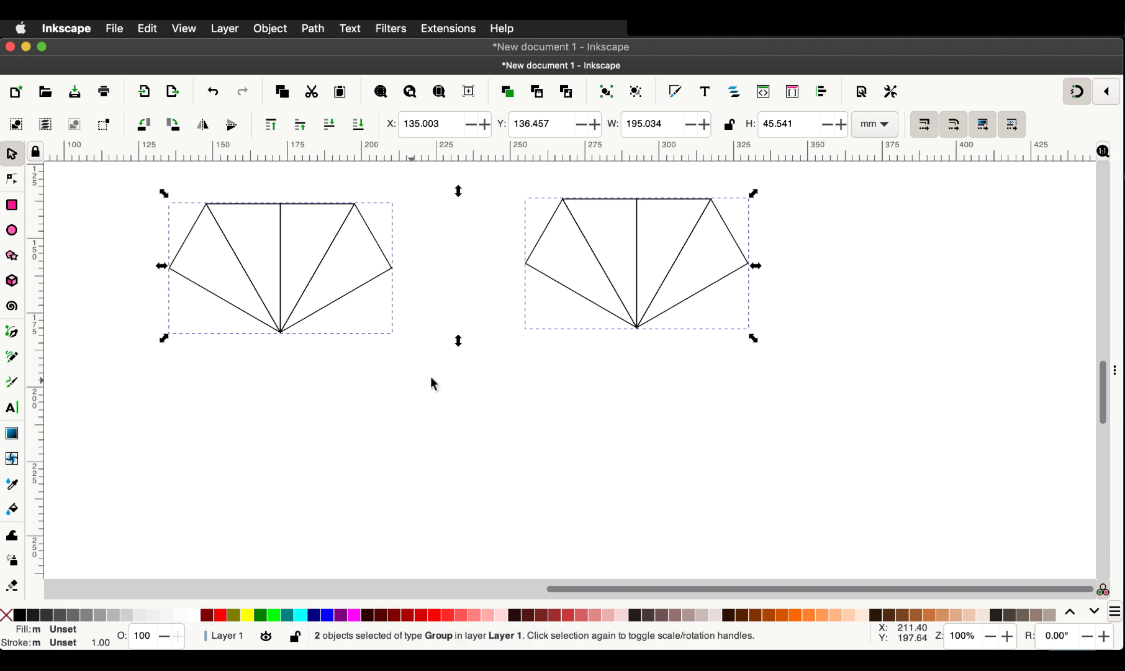
key("ctrl+d")
left_click_drag(602, 317, 600, 488)
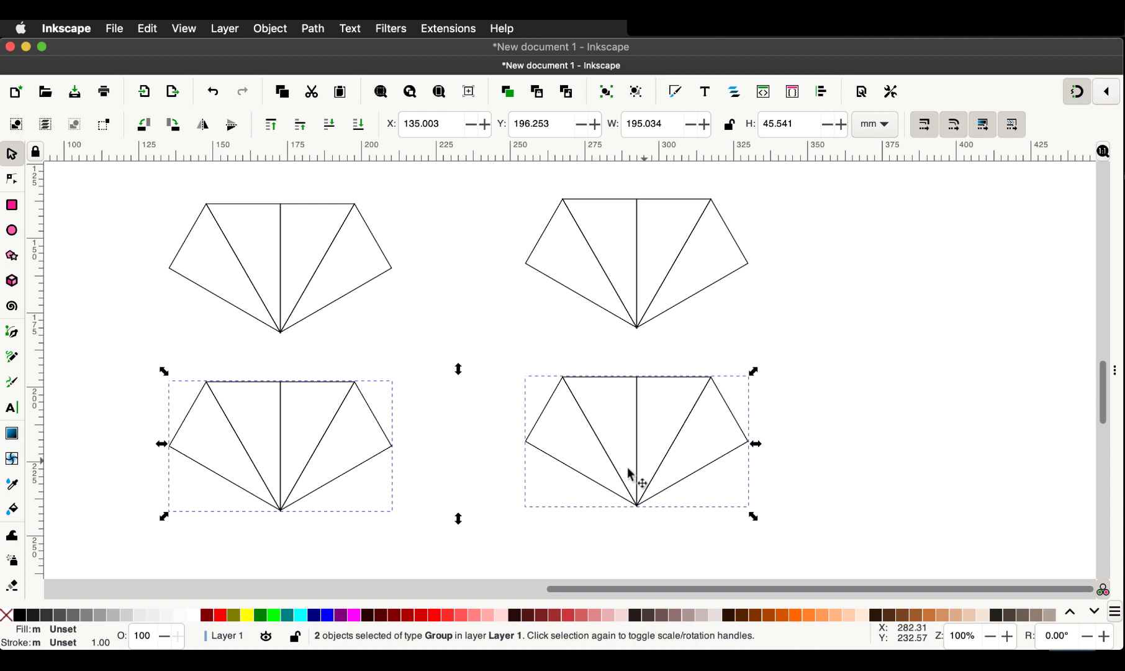
left_click(907, 374)
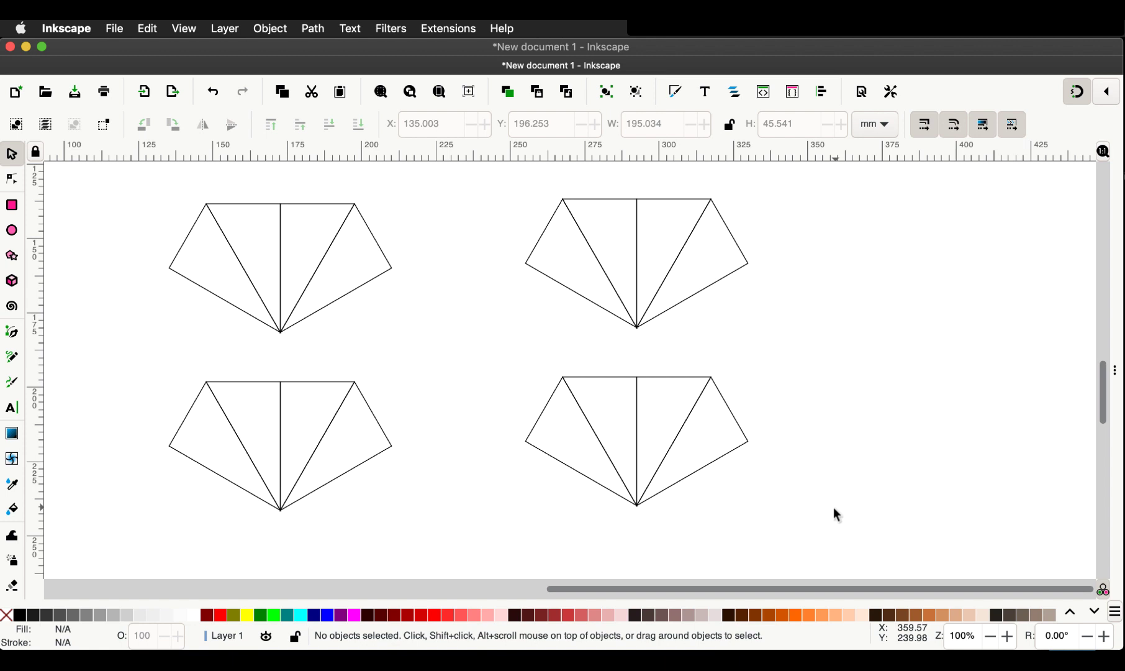
Step: Flip the lower-left fan vertically and snap its right corner to the left corner of the lower-right fan
left_click(373, 462)
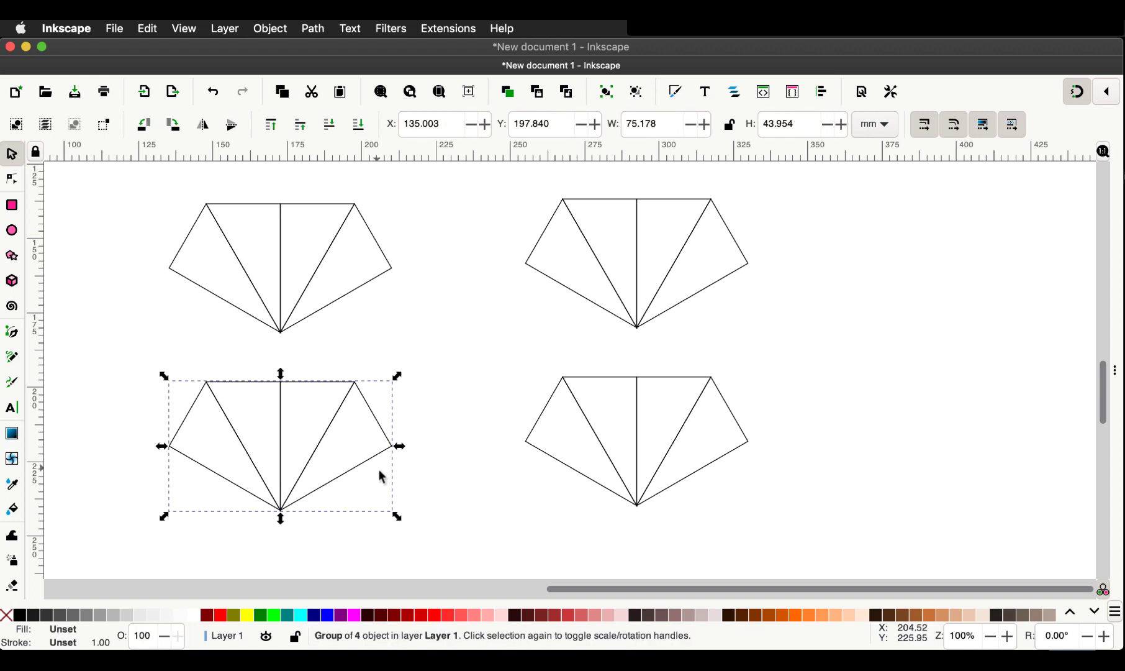
left_click(232, 126)
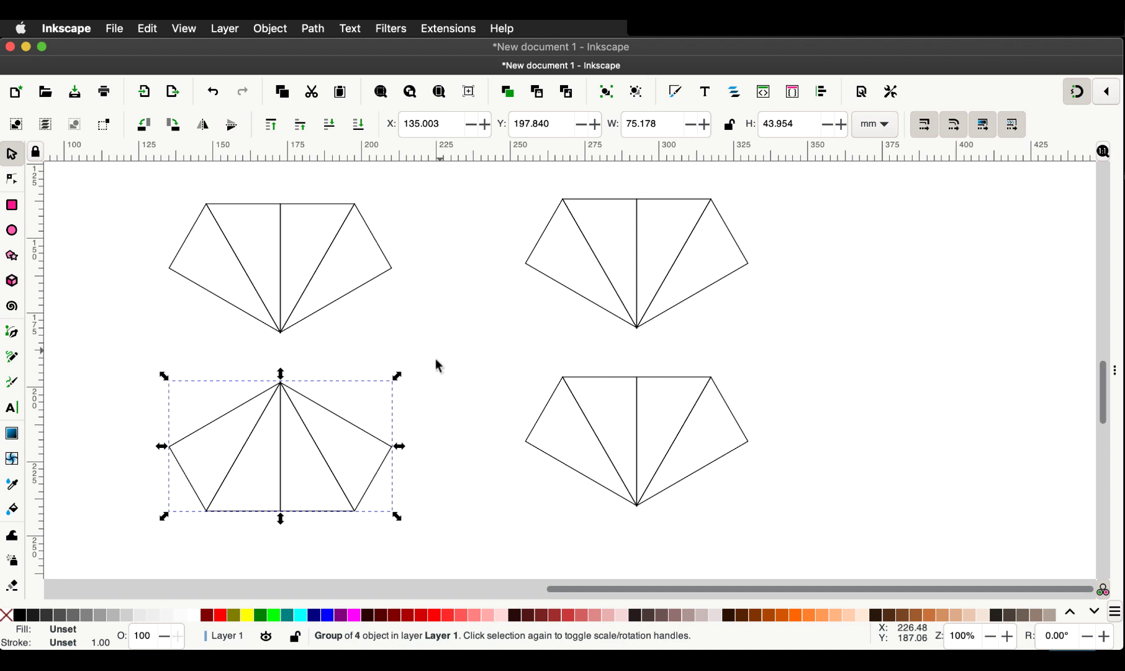
left_click_drag(350, 423, 485, 421)
left_click(868, 400)
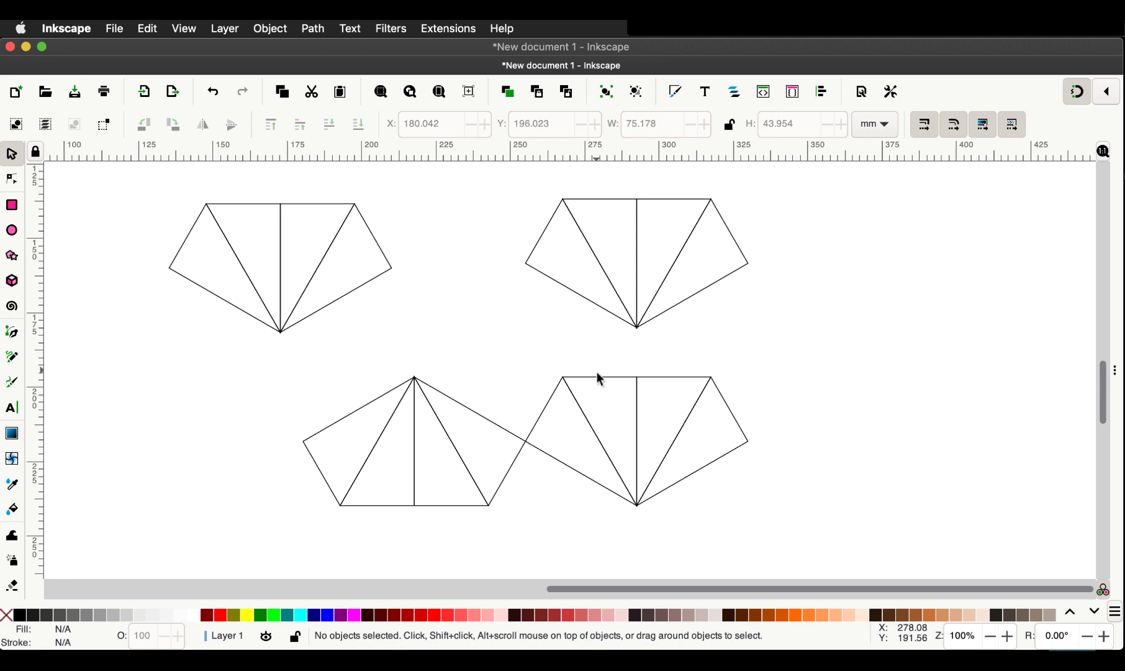
Step: Rotate the upper-right fan 120° counterclockwise and snap its bottom edge onto the left half of the lower-right fan's top edge
left_click(711, 289)
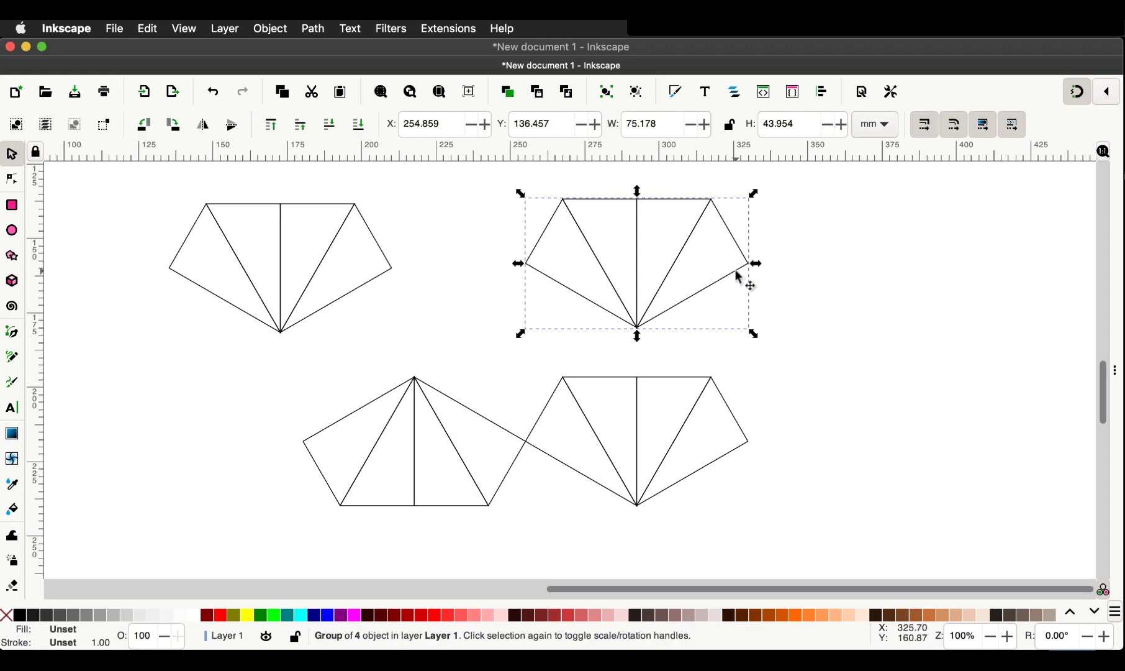
left_click(736, 272)
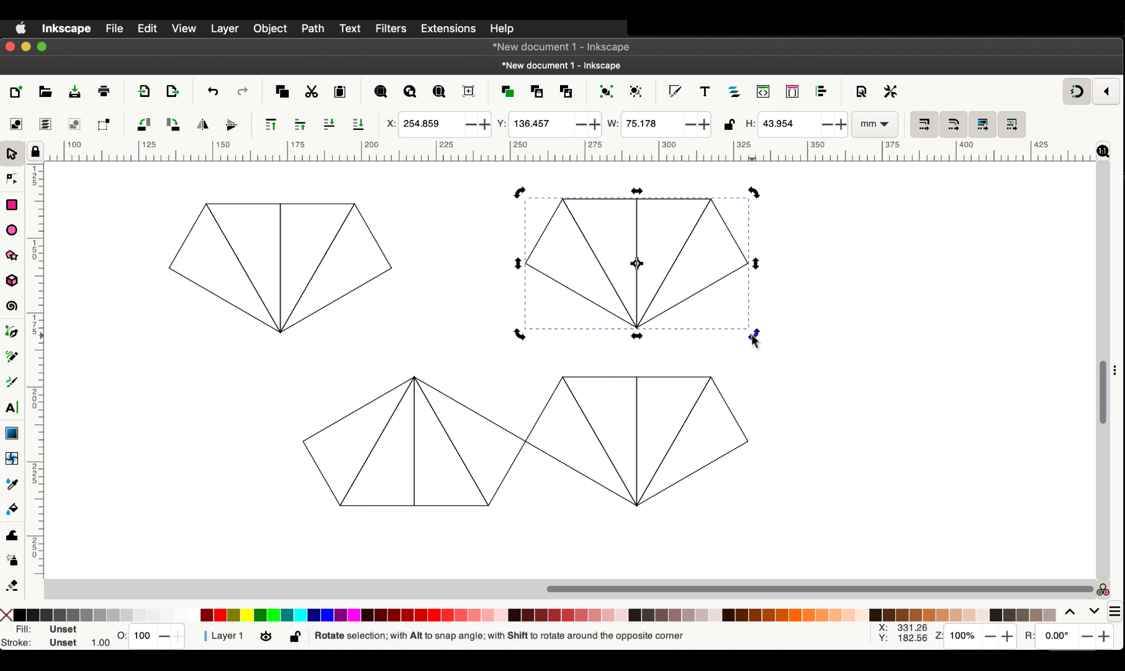
left_click_drag(753, 337, 639, 234)
left_click_drag(648, 316, 594, 321)
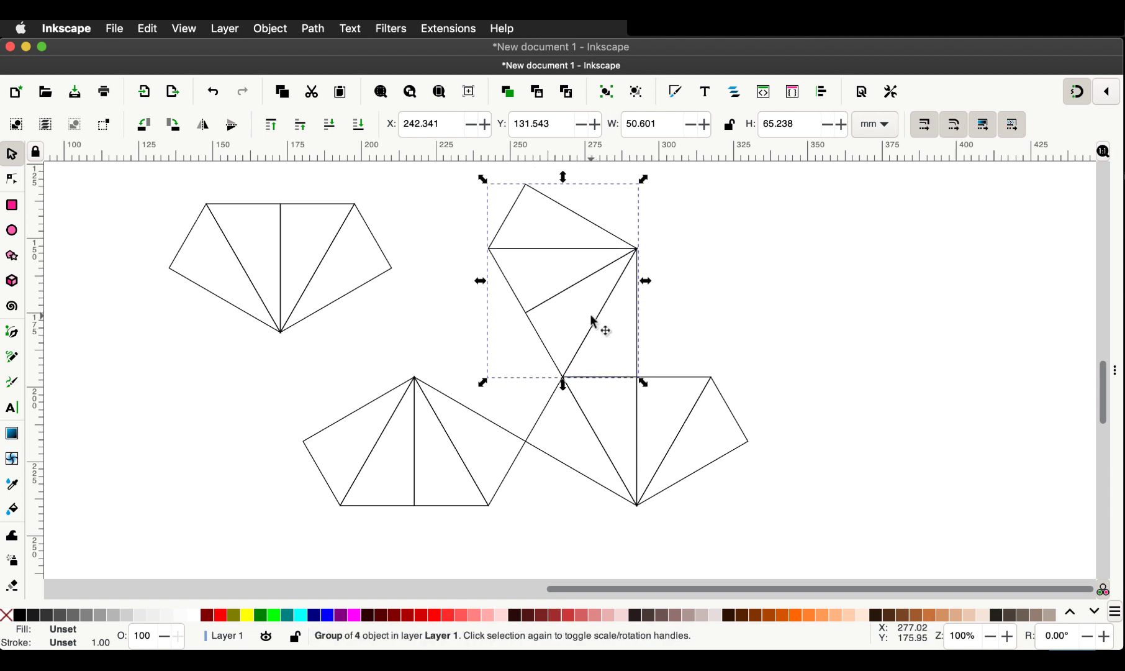
left_click(763, 293)
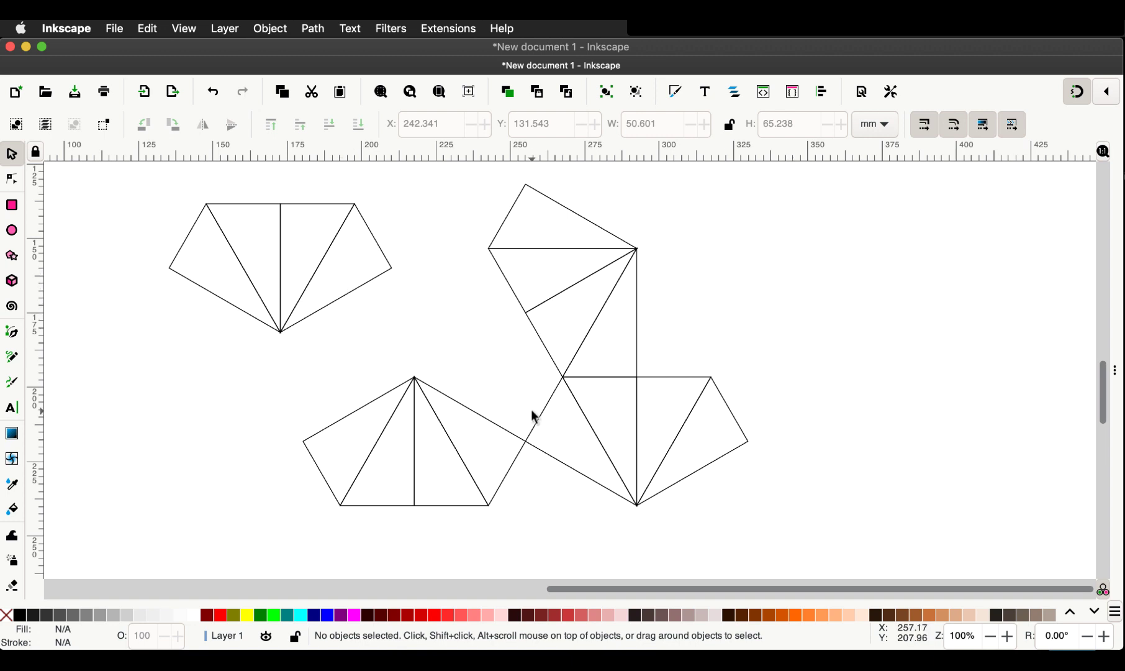
Step: Rotate the upper-left fan 60° clockwise and snap it into the gap between the other fans, its apex on the flipped fan's apex
left_click(364, 284)
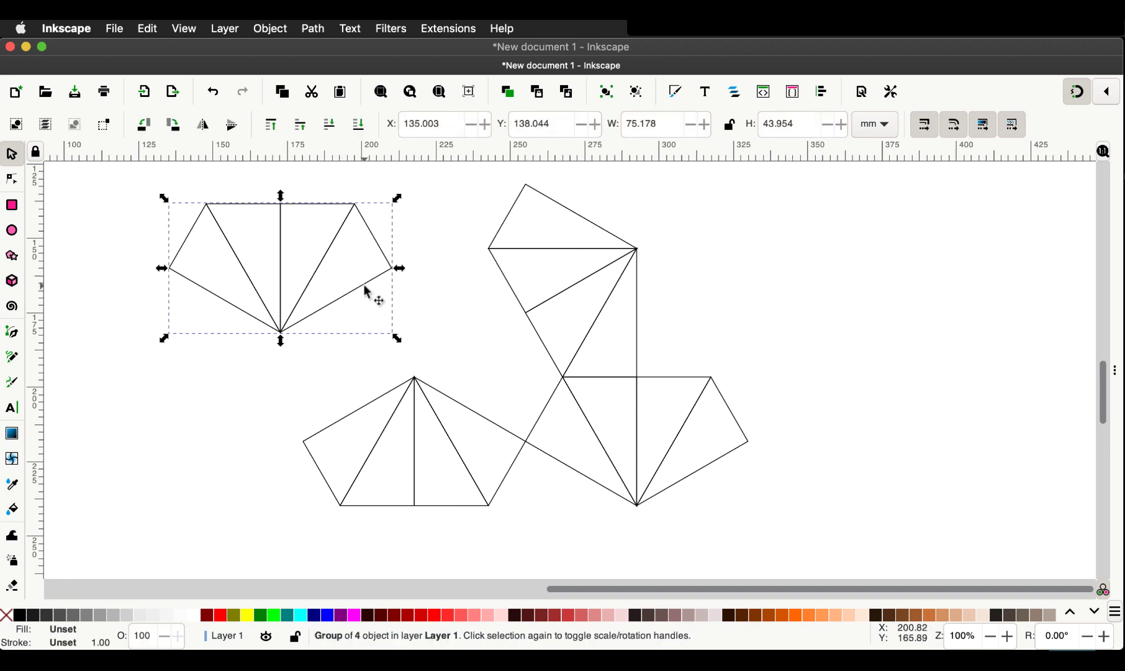
left_click(365, 287)
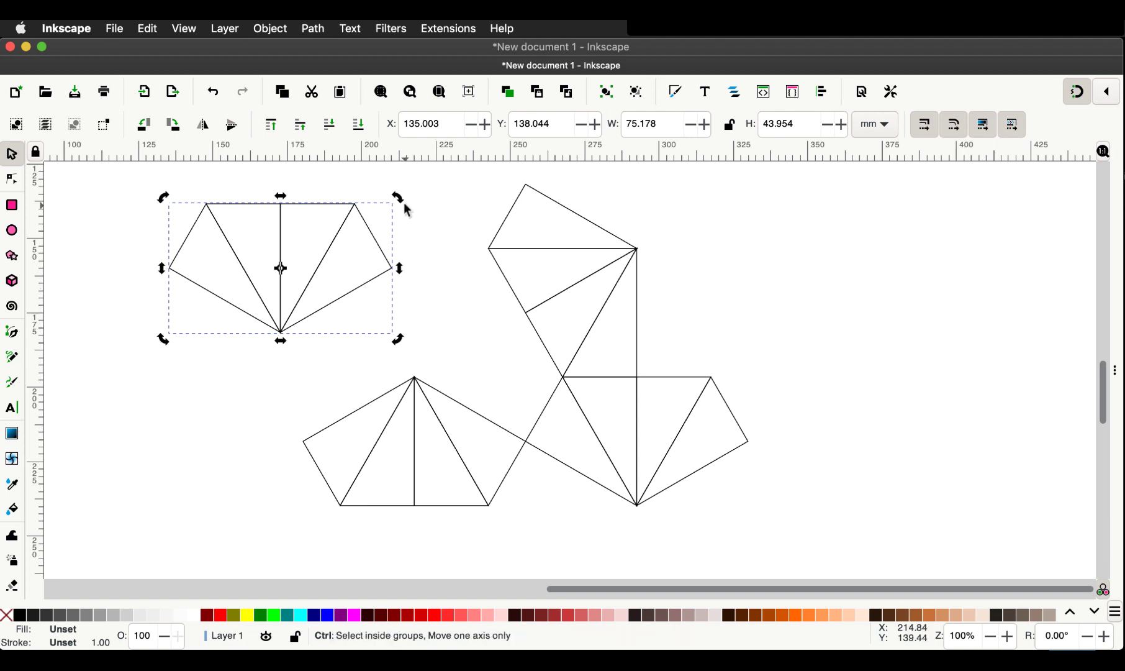
left_click_drag(400, 199, 554, 398)
left_click(835, 313)
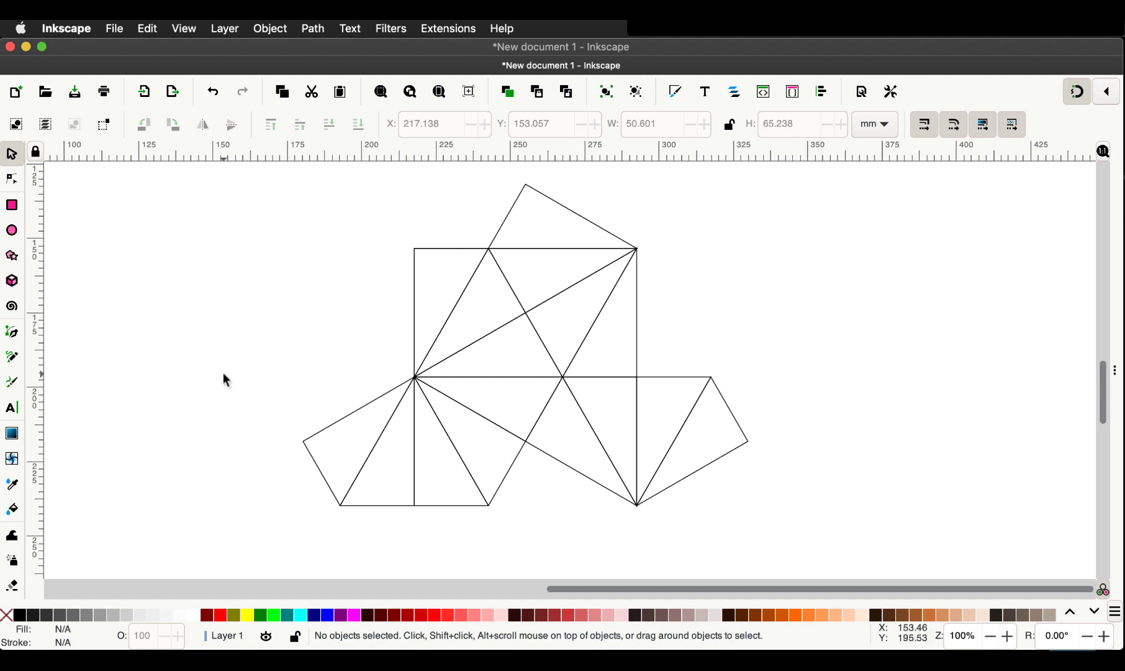
Step: Trace a closed straight-line path with the Pen tool around the outer boundary of the four joined fans, snapping to each corner
left_click(11, 334)
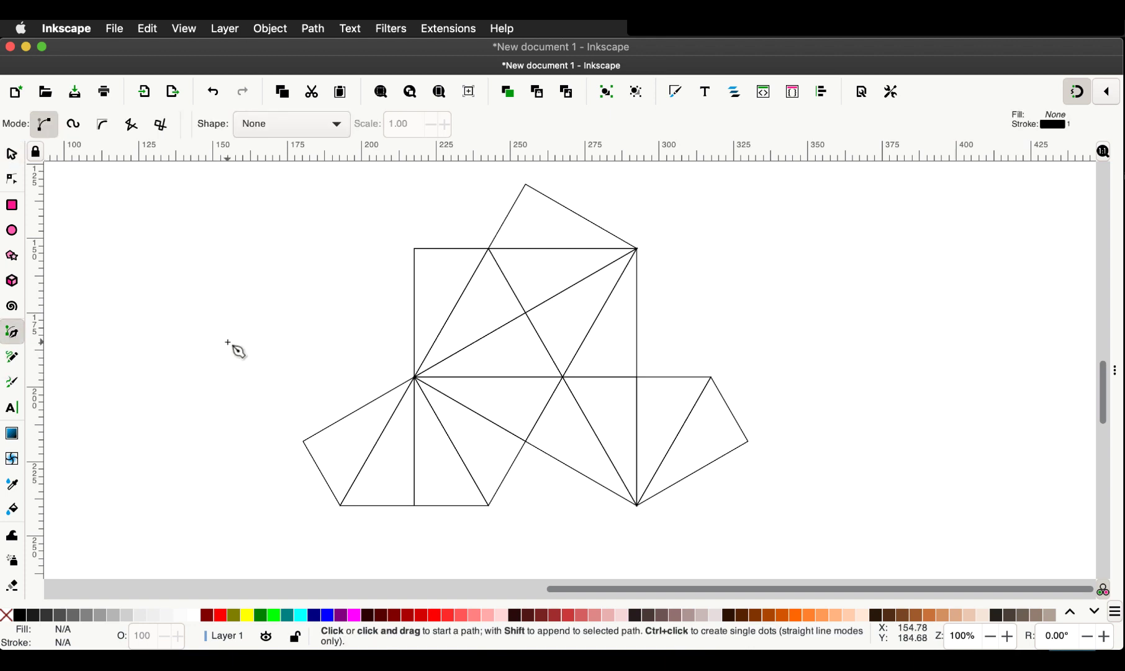
left_click(413, 249)
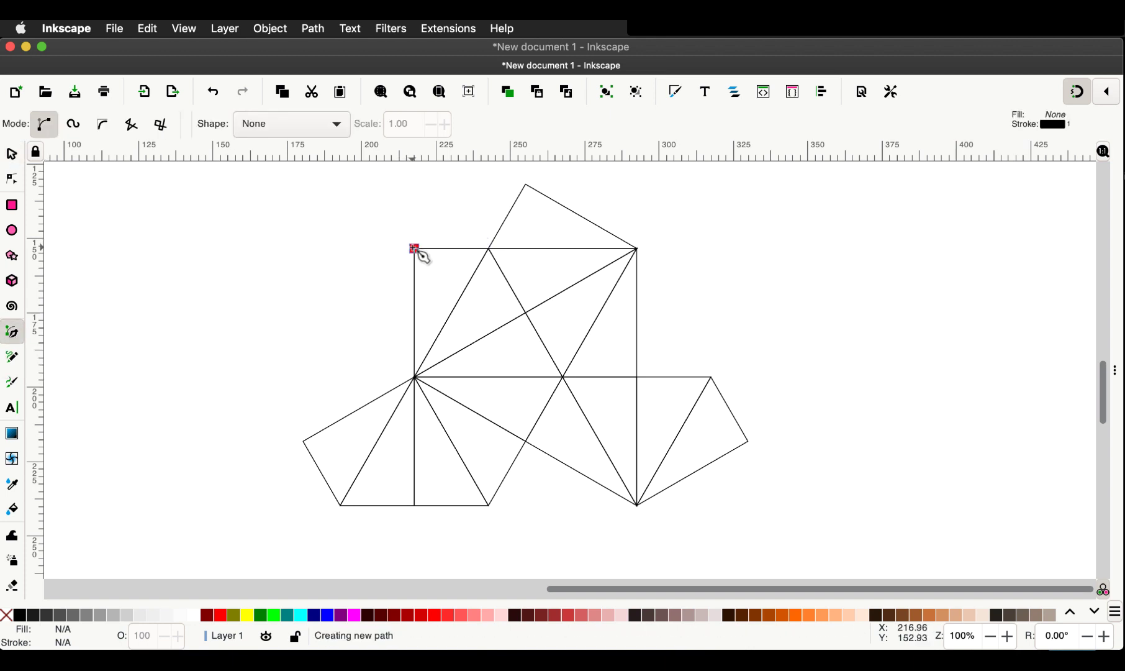
left_click(490, 248)
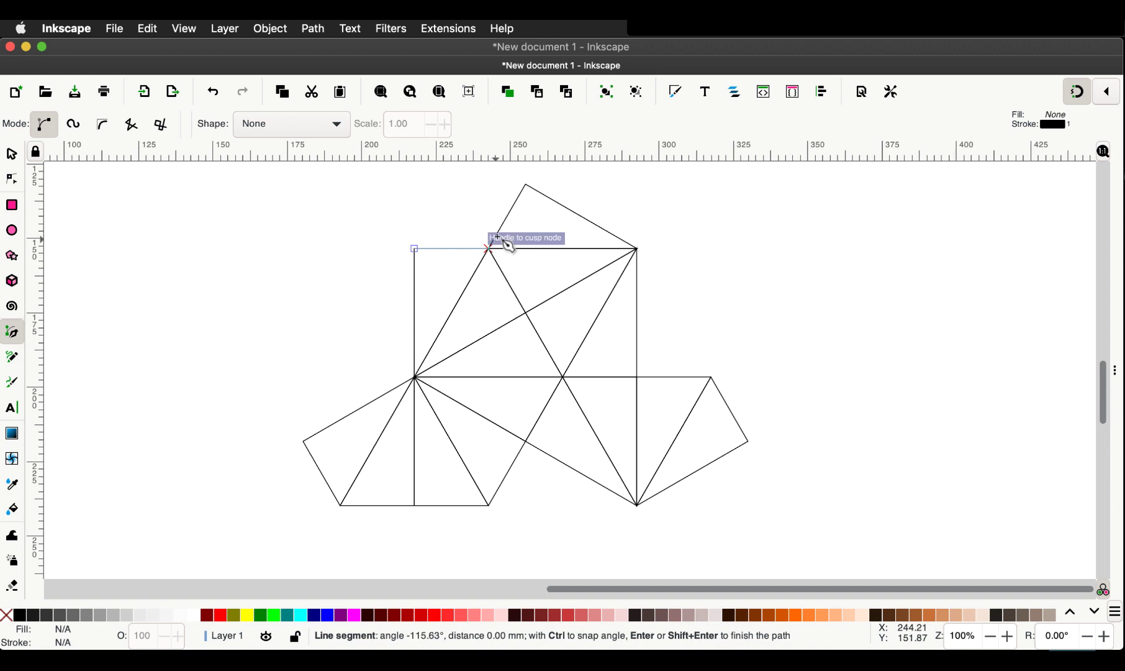
left_click(526, 185)
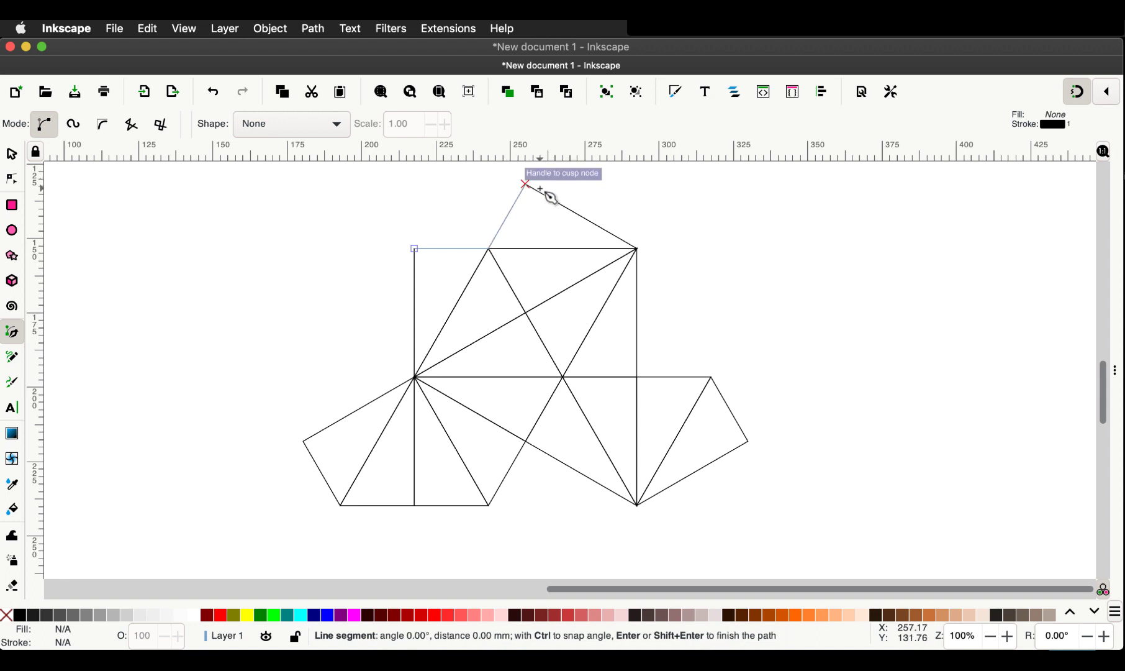
left_click(637, 248)
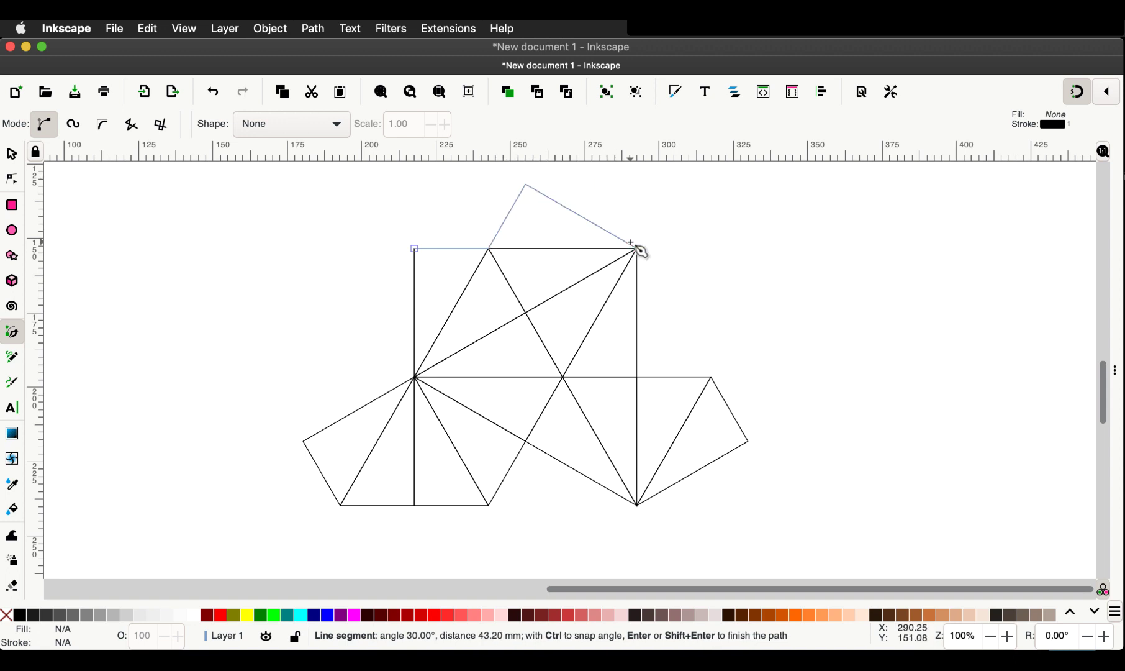
left_click(636, 375)
left_click(711, 376)
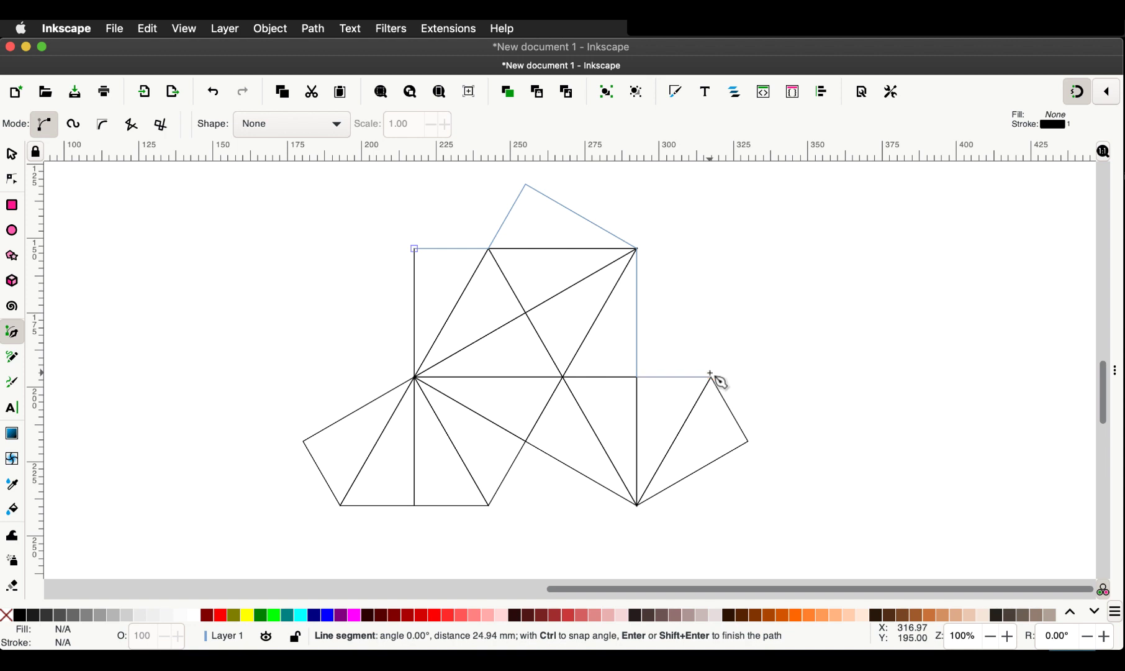
left_click(746, 441)
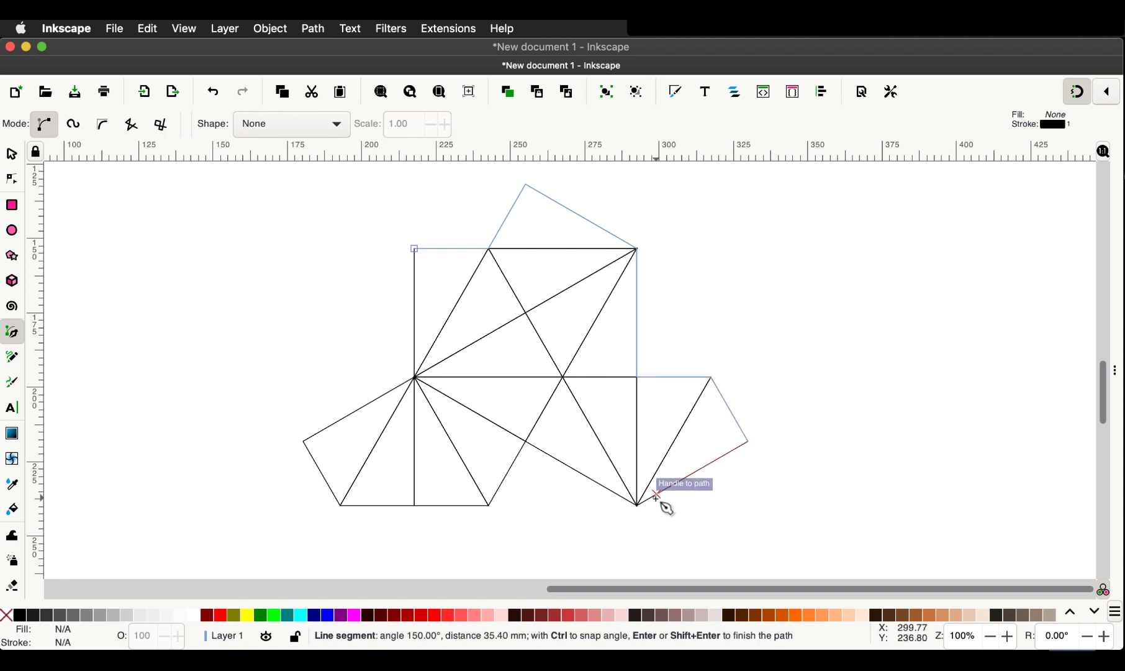
left_click(636, 504)
left_click(526, 441)
left_click(488, 505)
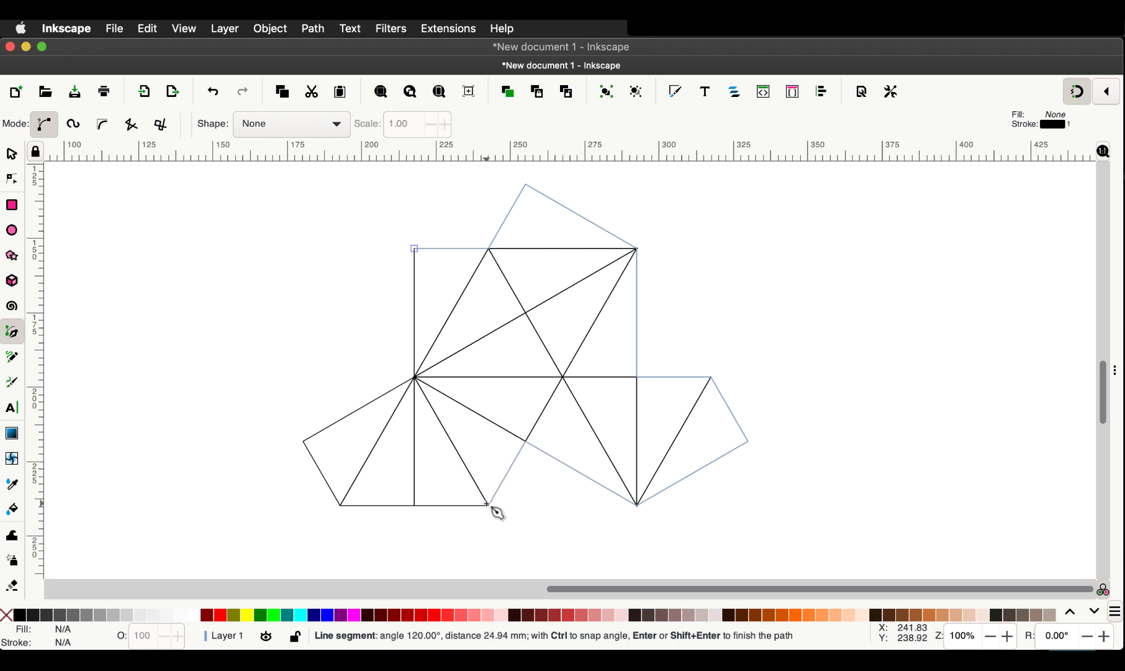
left_click(341, 506)
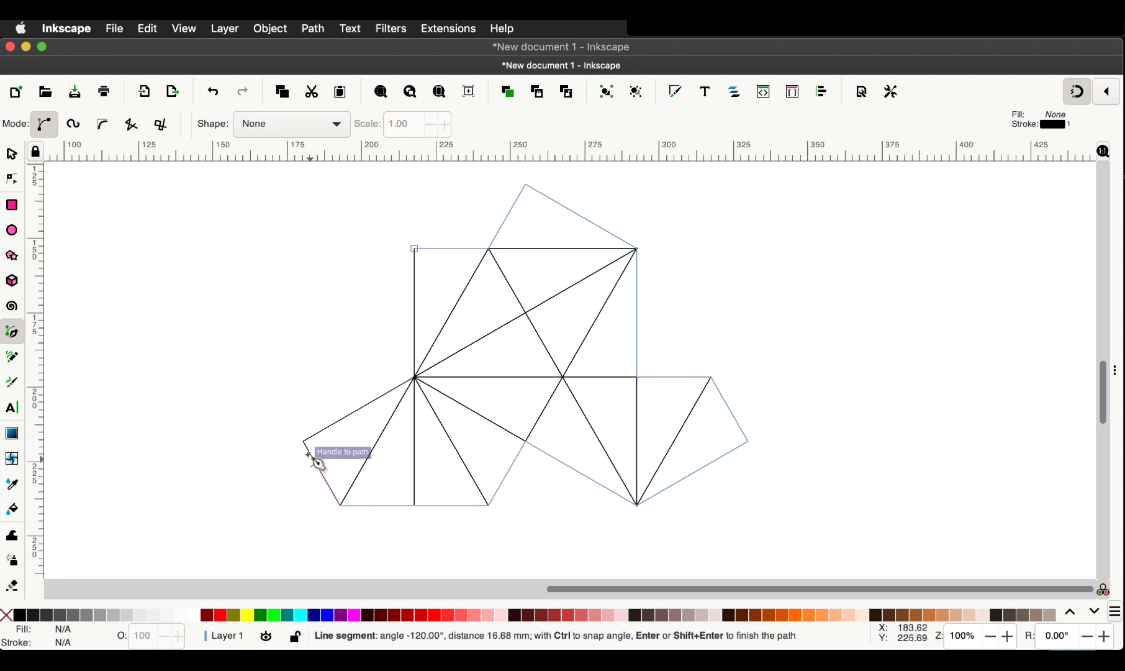
left_click(303, 441)
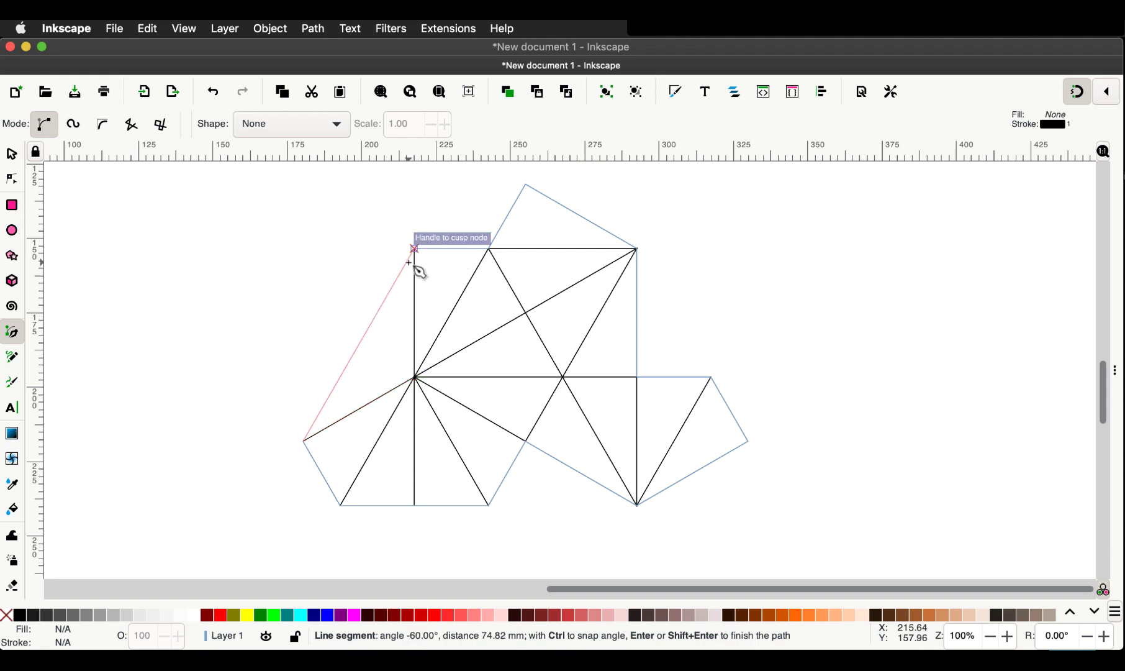
left_click(414, 377)
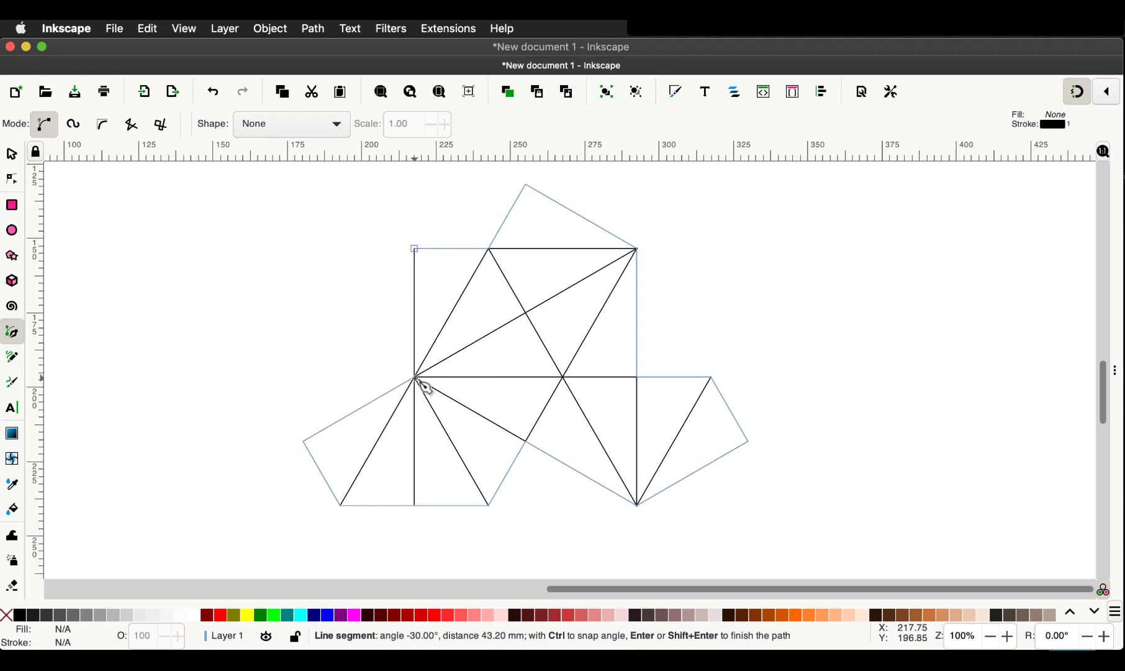
left_click(415, 249)
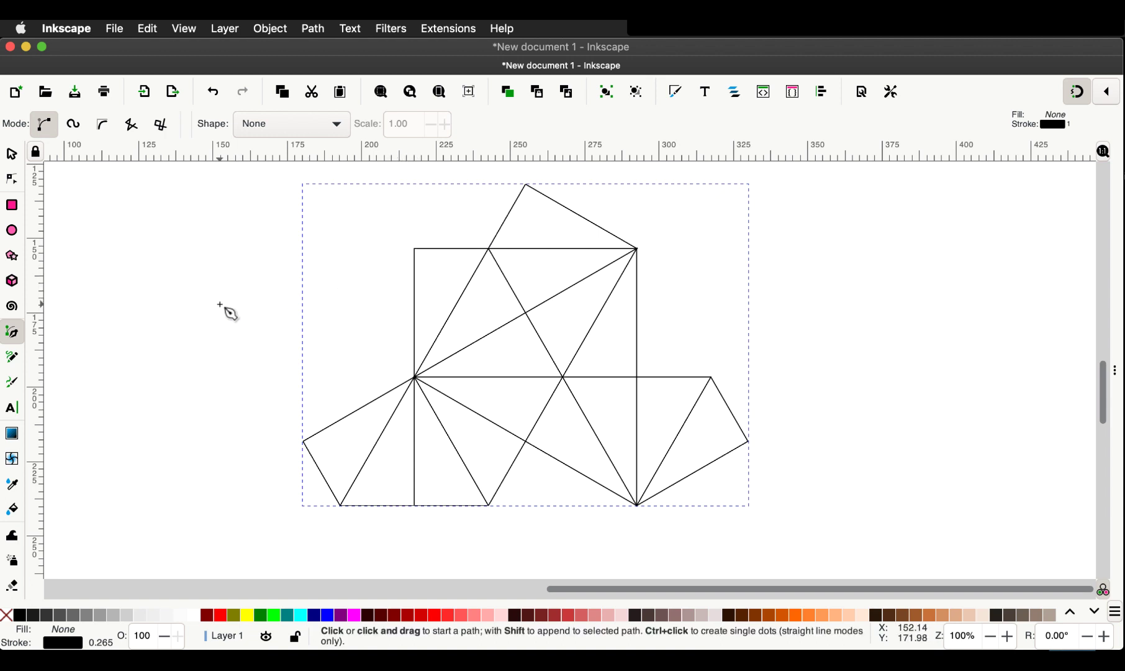
Step: Move the traced outline clear of the four fans into the empty area beside them, and delete the fans
key("minus")
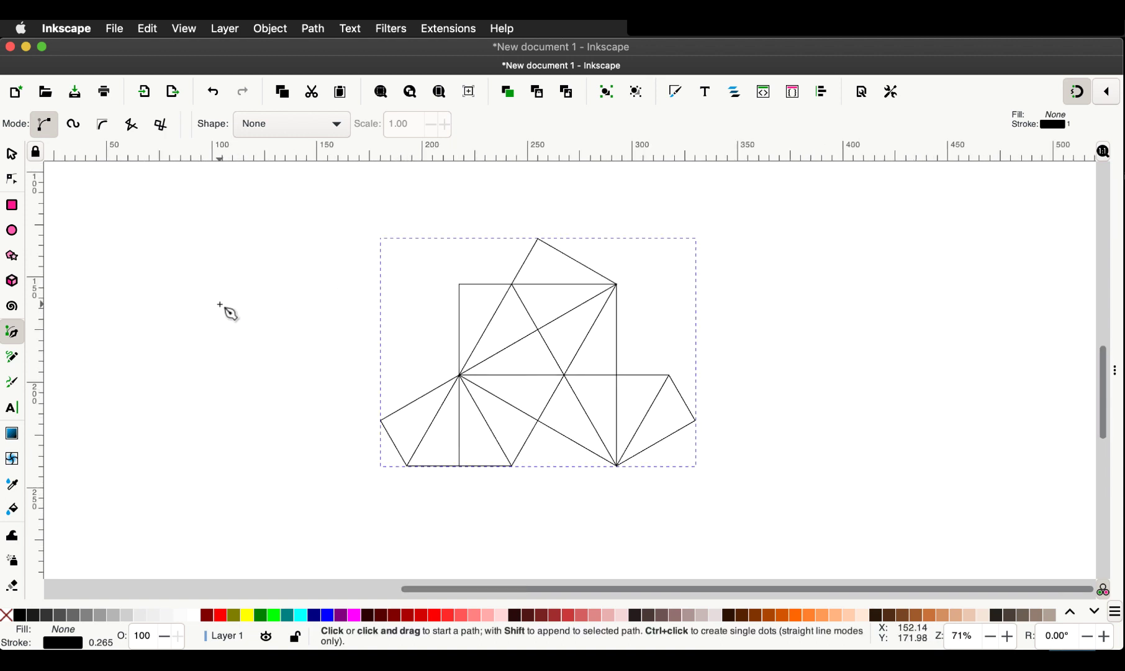
key("minus")
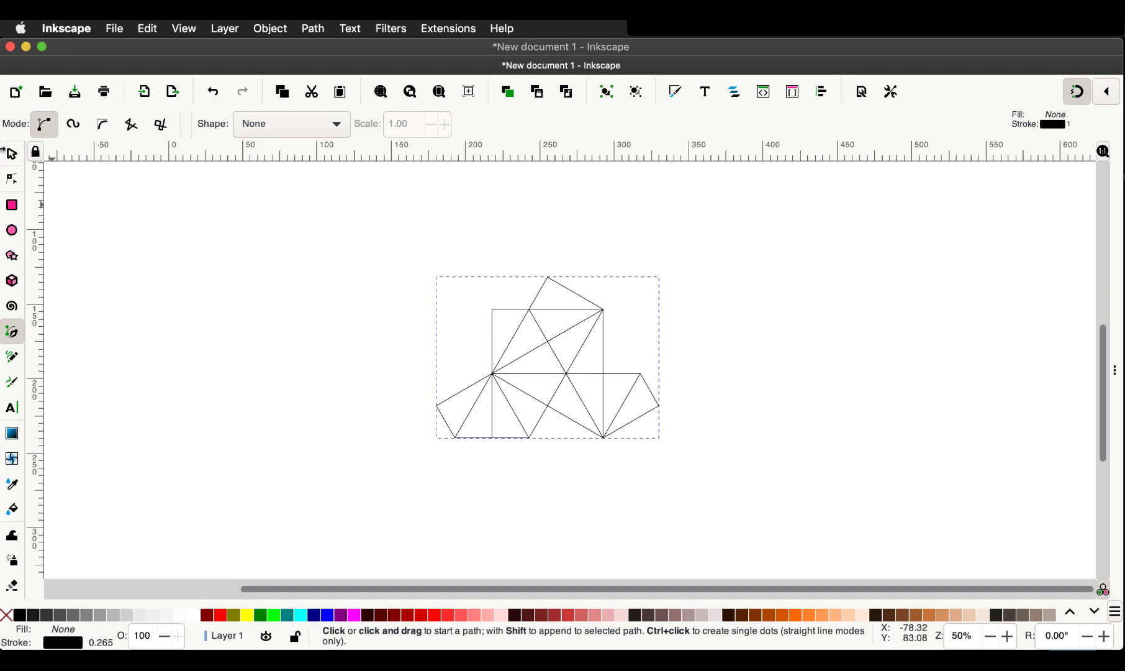
left_click(11, 154)
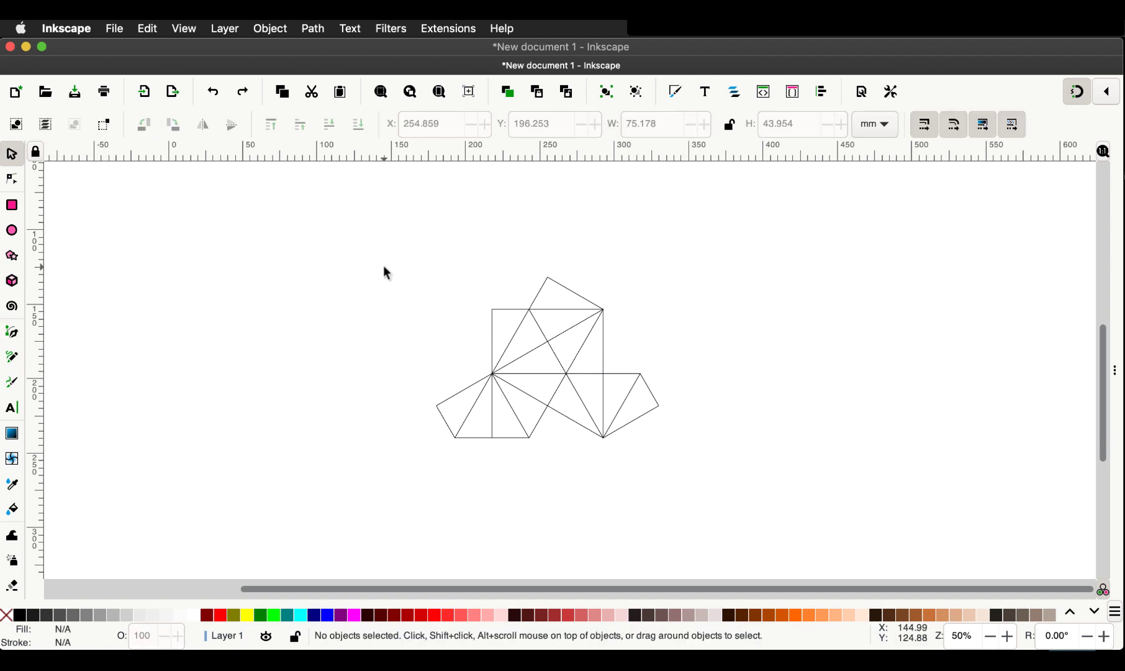
left_click(582, 301)
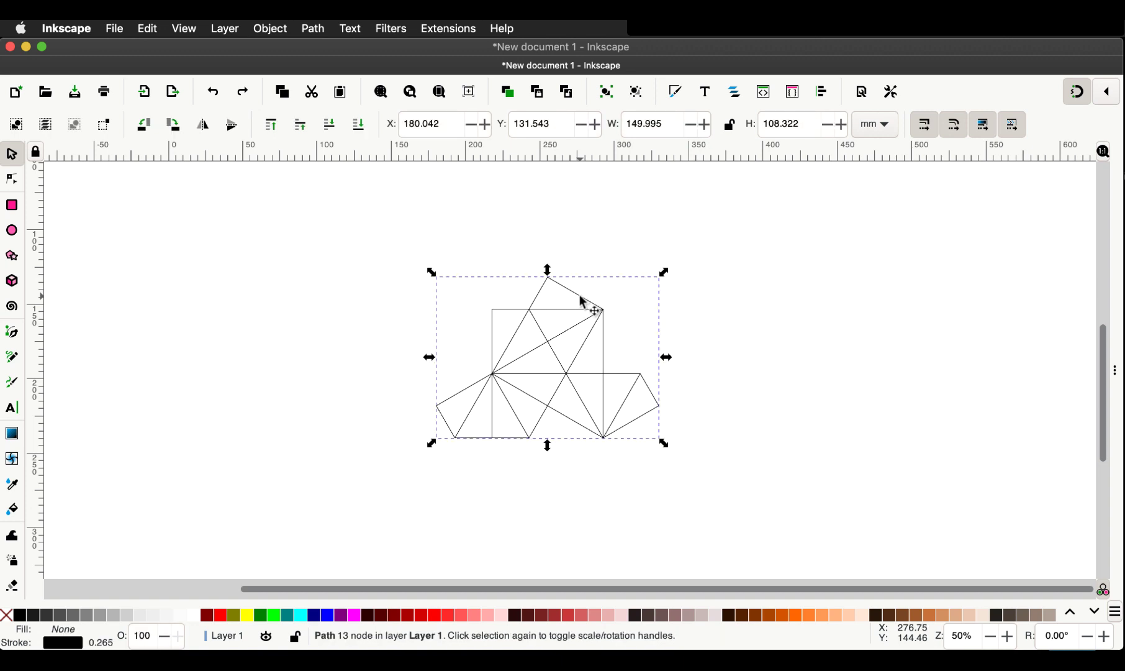
left_click_drag(582, 302, 864, 289)
scroll(653, 487, "right", 5)
scroll(653, 488, "right", 5)
scroll(653, 488, "left", 1)
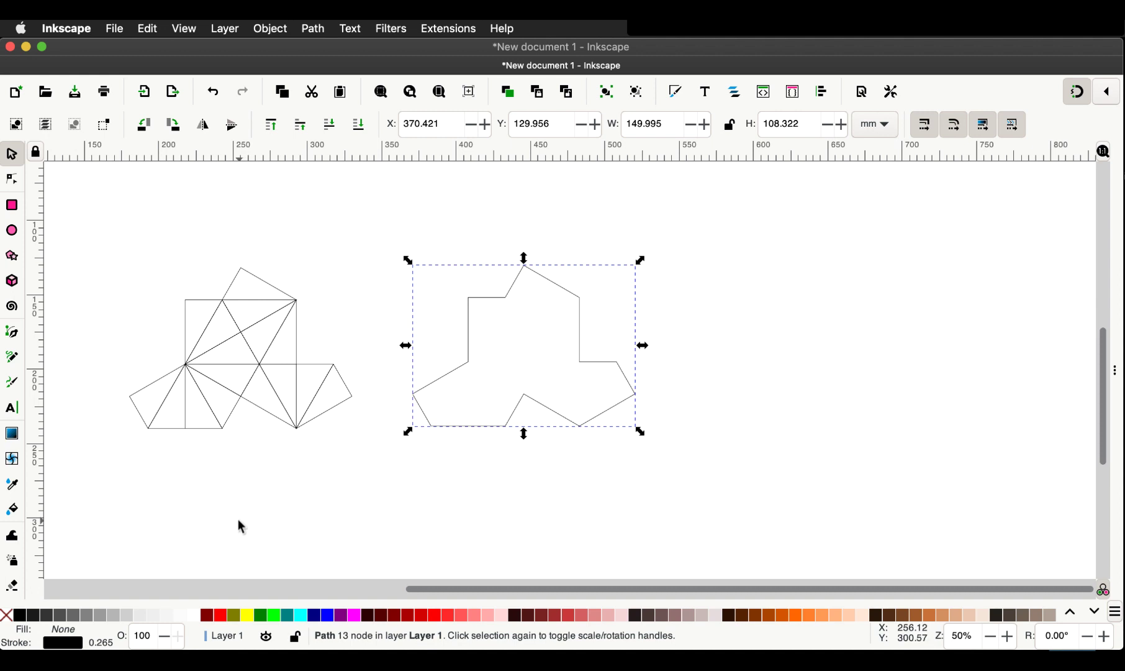
left_click_drag(109, 478, 373, 261)
key("Delete")
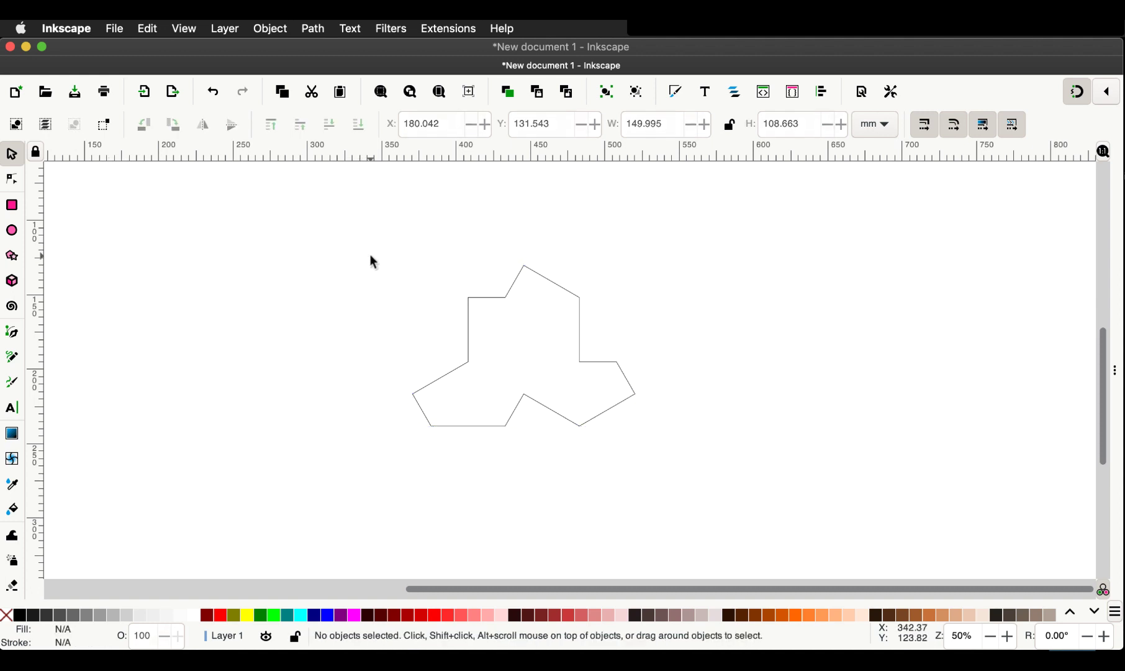
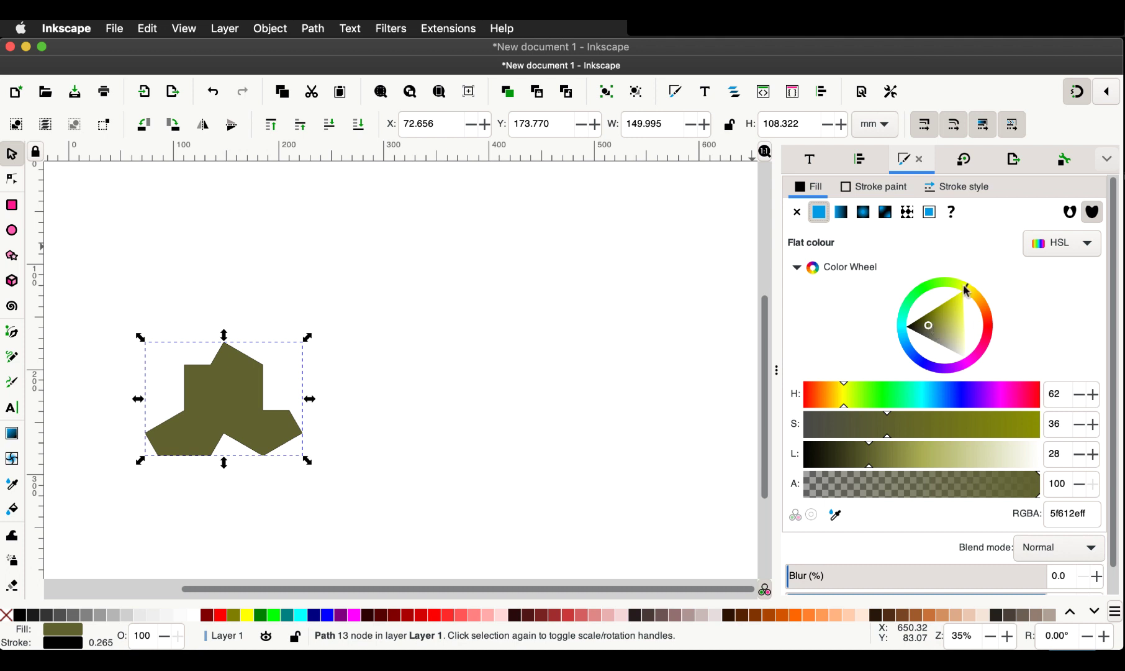
Step: Set the tile's flat fill colour to bright red (e4181bff)
mouse_move(967, 291)
left_mouse_down()
mouse_move(991, 328)
mouse_move(973, 325)
left_mouse_up()
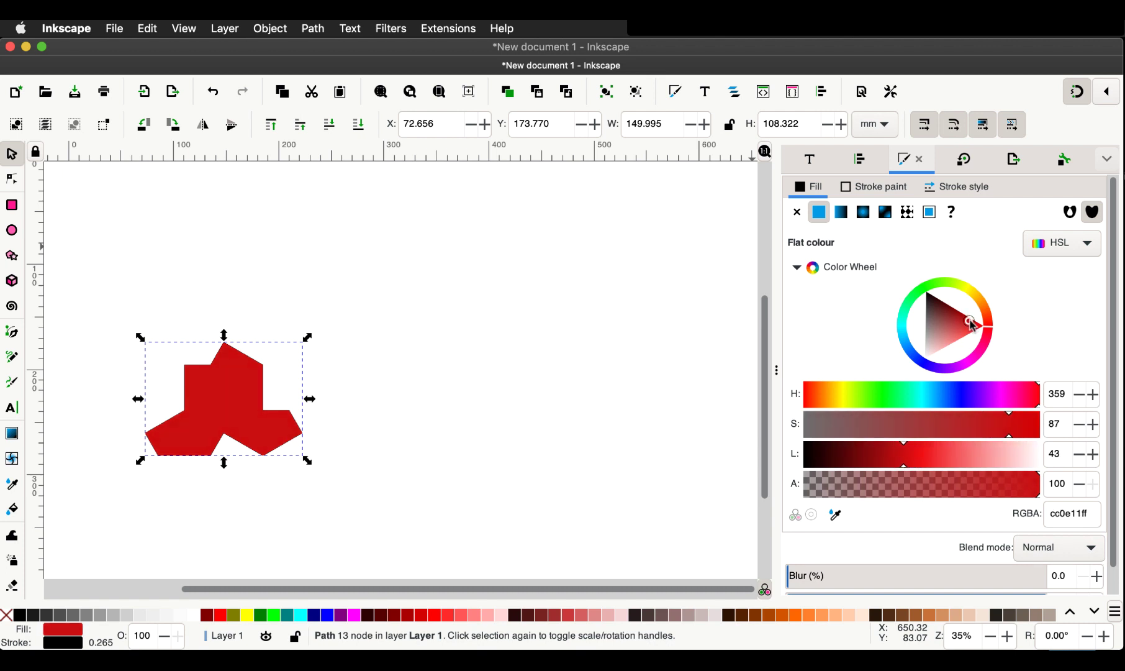
left_click_drag(972, 325, 977, 330)
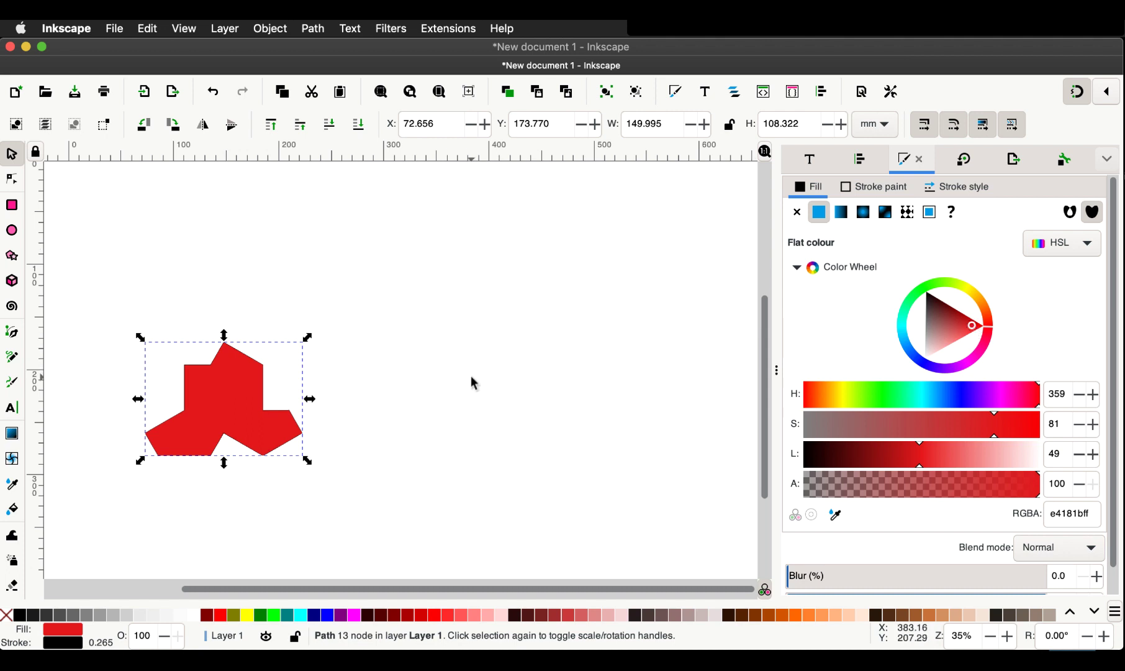
Step: Duplicate the red tile, place the copy directly above it, and fill the copy light pink (f293deff)
key("ctrl+d")
left_click_drag(226, 419, 231, 277)
scroll(432, 369, "up", 4)
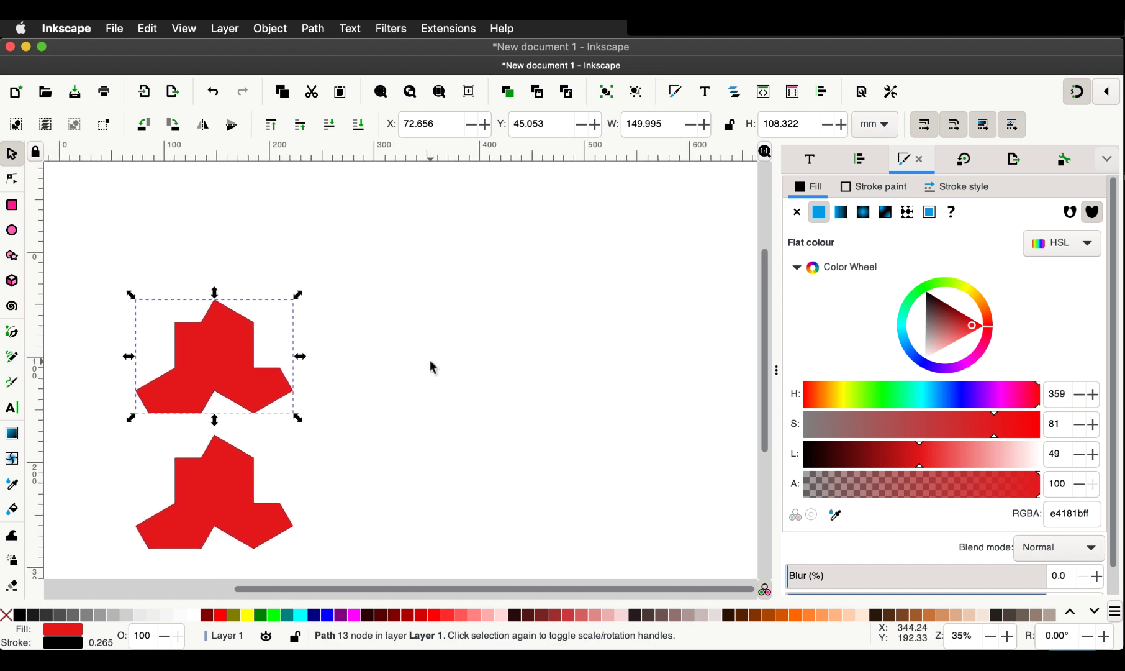
scroll(432, 370, "right", 1)
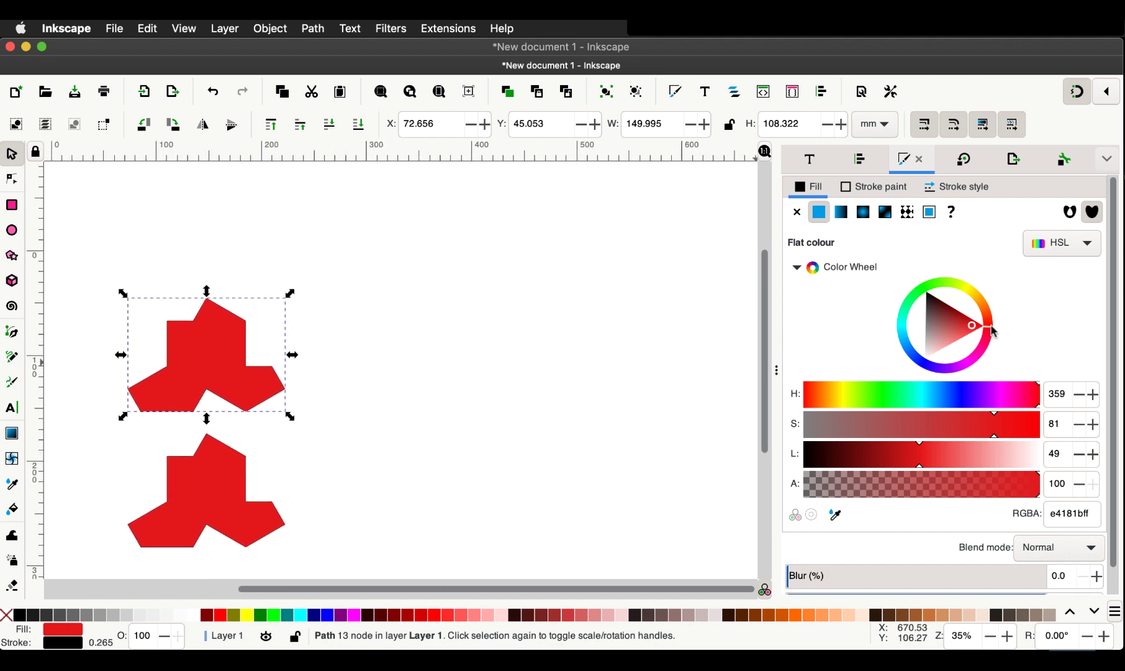
left_click_drag(992, 331, 979, 370)
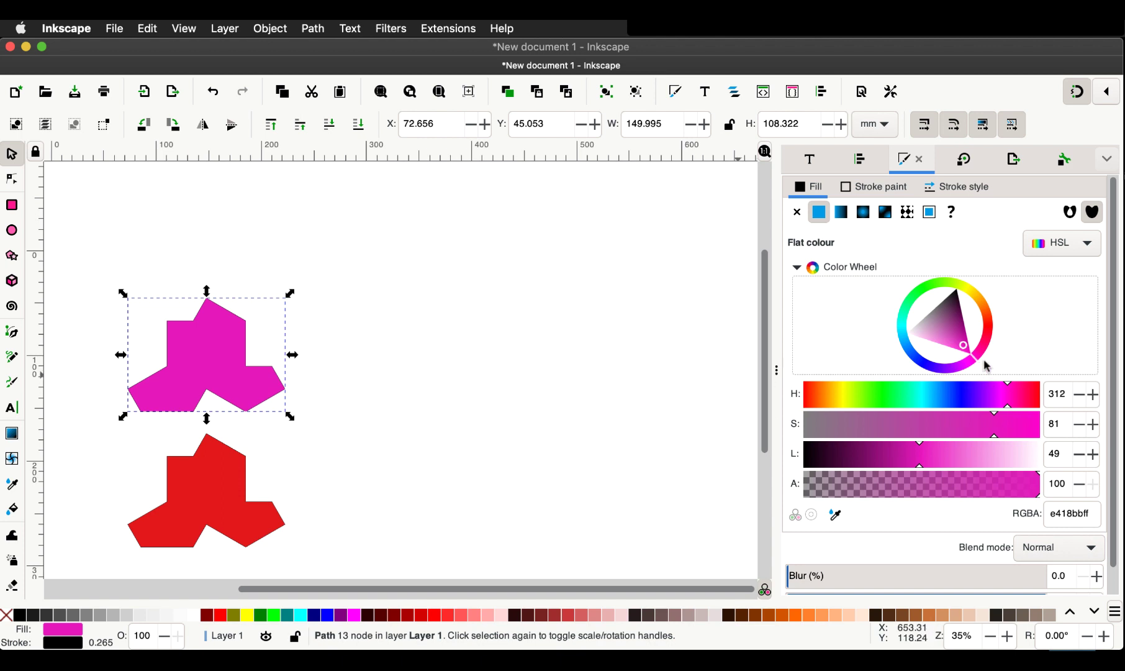
left_click_drag(963, 344, 935, 342)
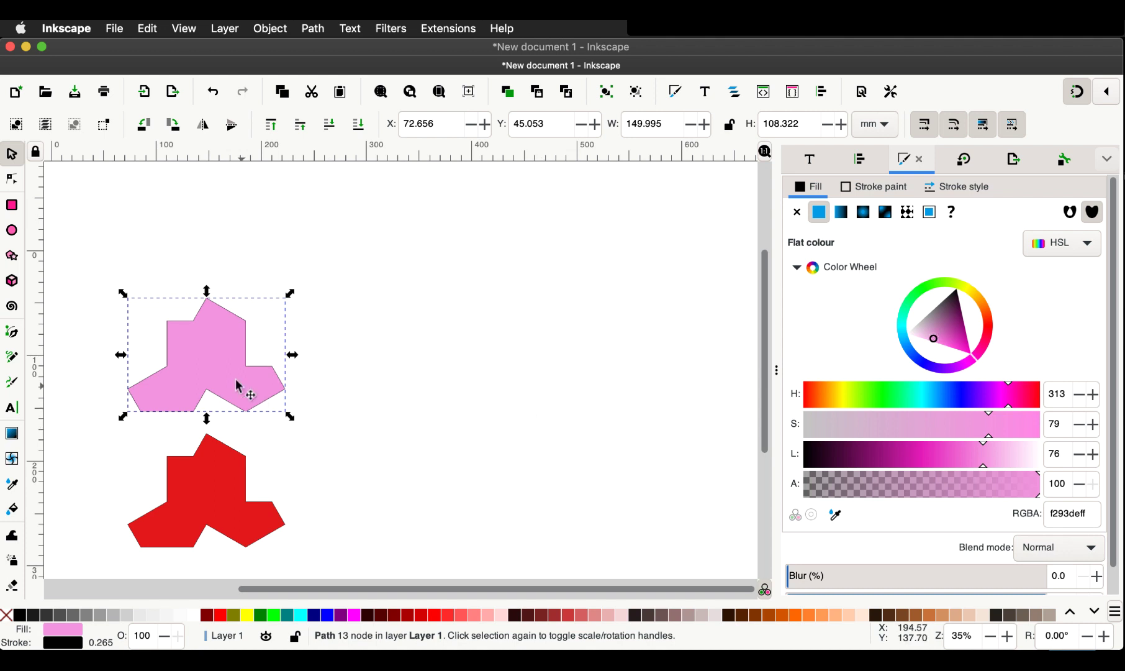
Step: Duplicate the pink tile, place the copy directly above it, and fill the copy light blue (abadffff)
key("ctrl+d")
left_click_drag(226, 376, 224, 239)
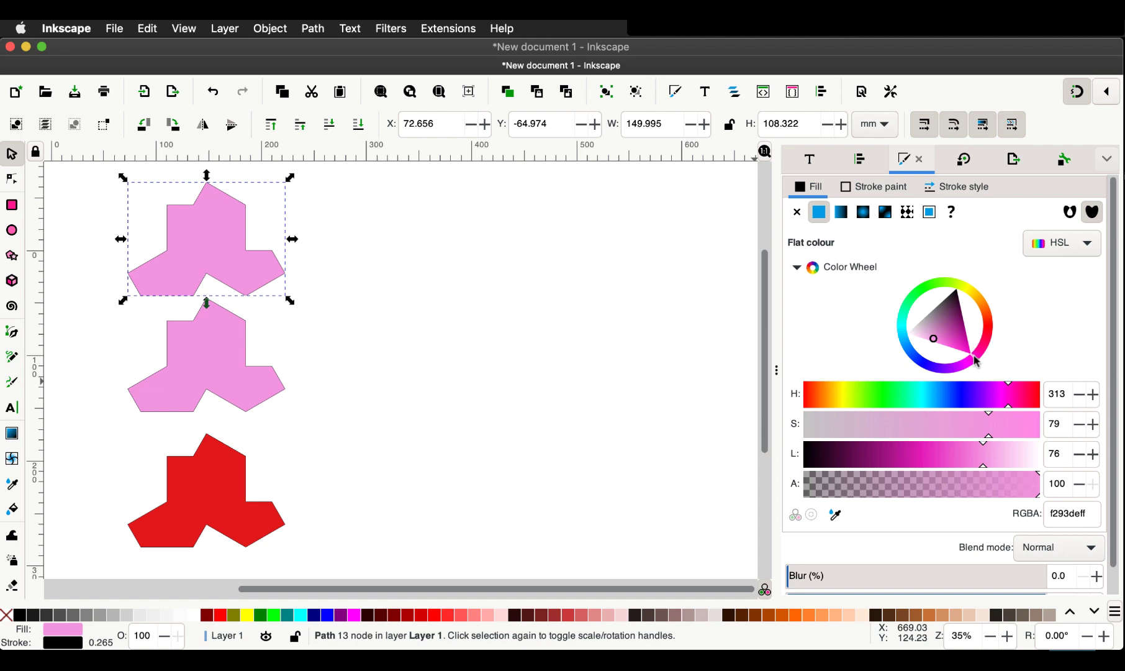
left_click_drag(976, 361, 926, 364)
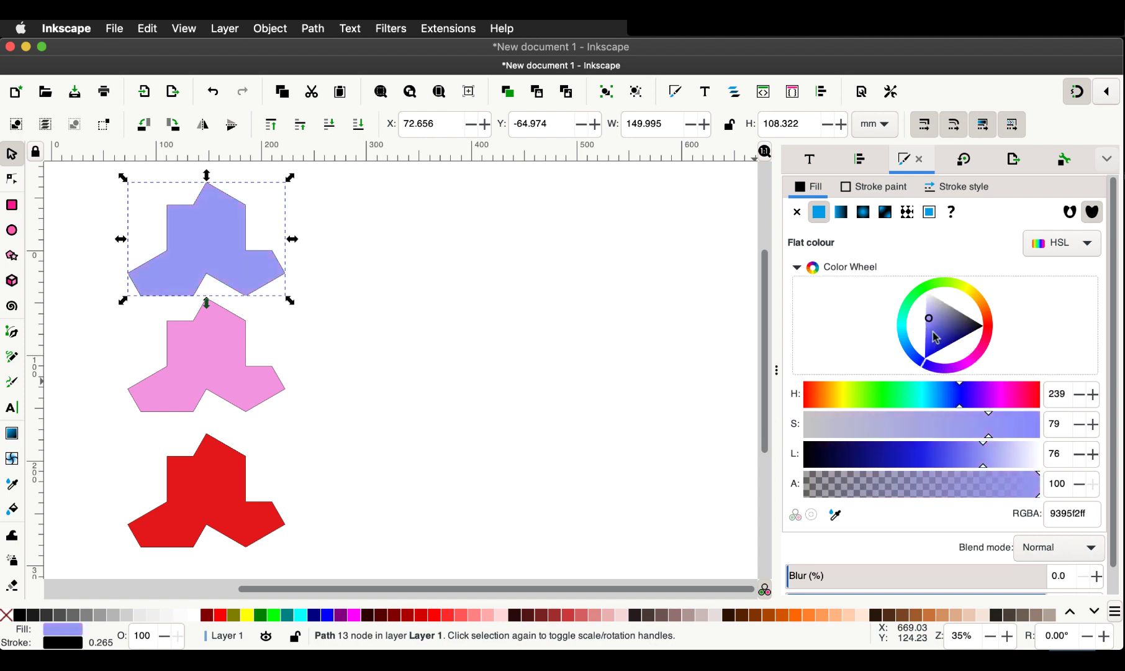
mouse_move(931, 323)
left_mouse_down()
mouse_move(930, 306)
mouse_move(925, 314)
left_mouse_up()
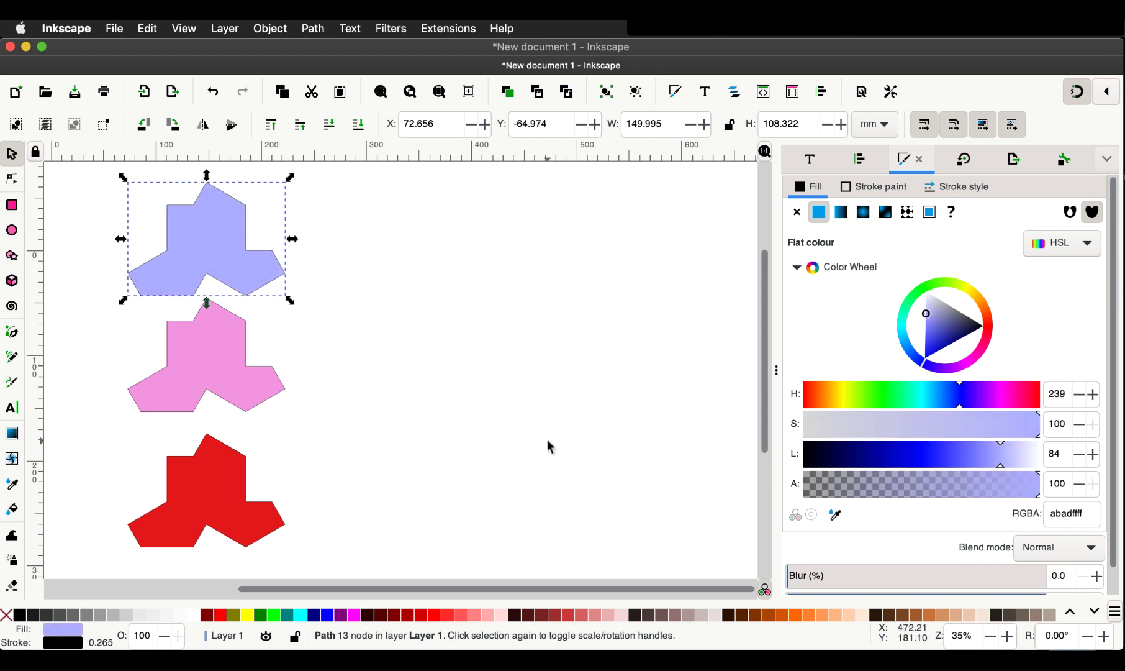
Step: Add two more tile copies in a second column, filling the upper one mint green (abffddff) and the lower one pale yellow (feffabff)
left_click_drag(190, 259, 420, 254)
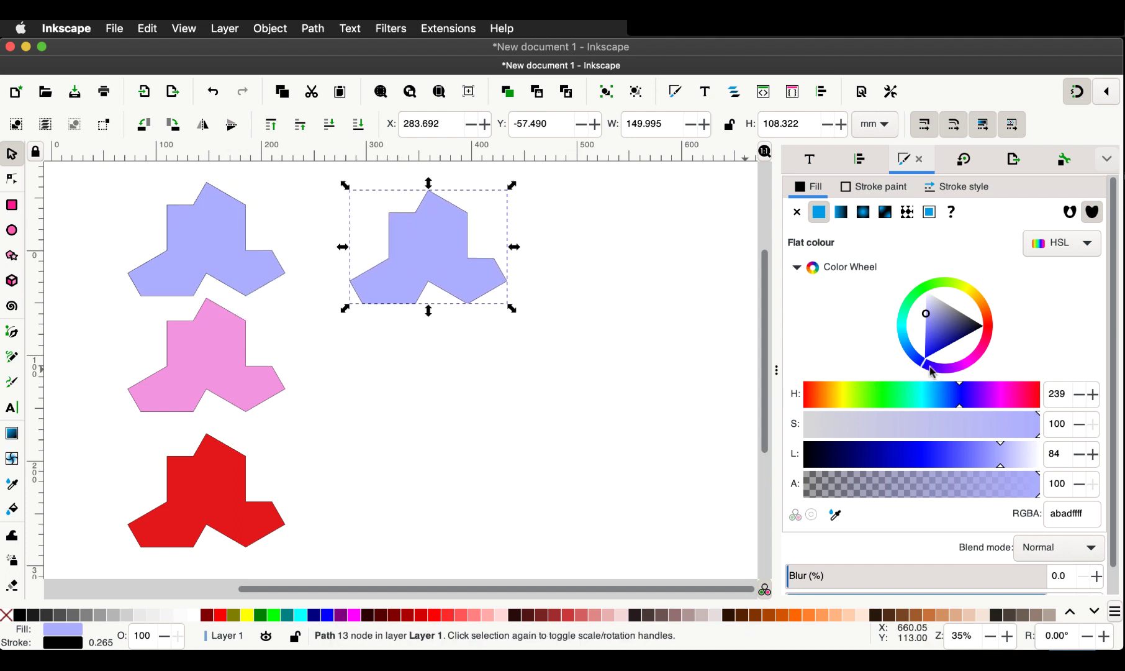
left_click_drag(925, 368, 905, 311)
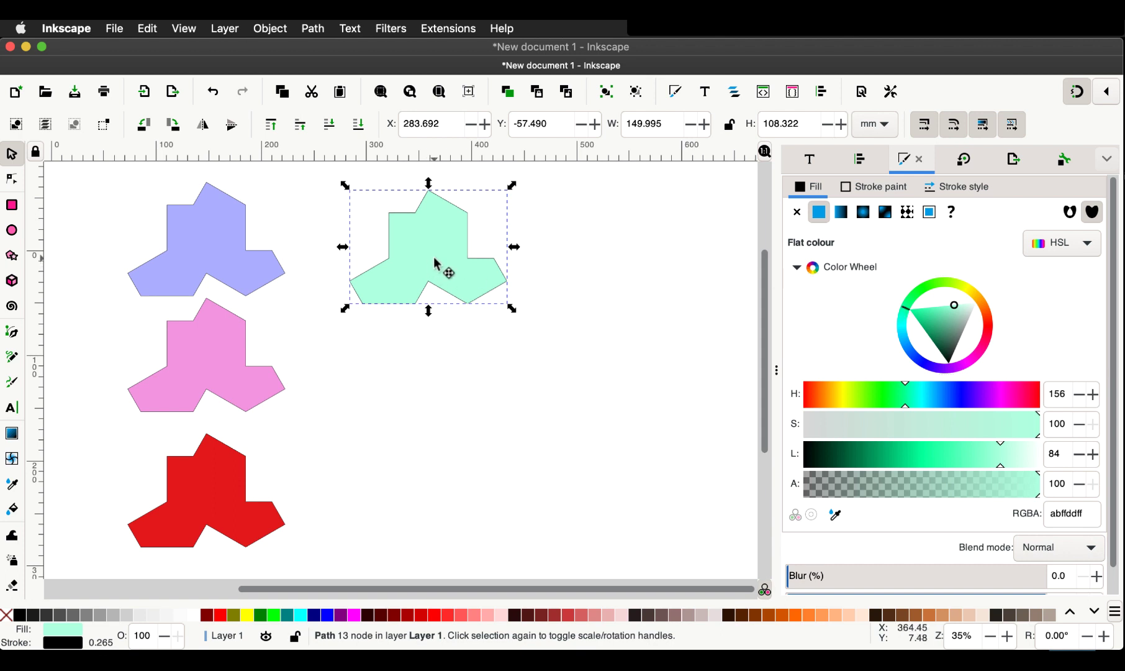
left_click_drag(437, 267, 437, 419)
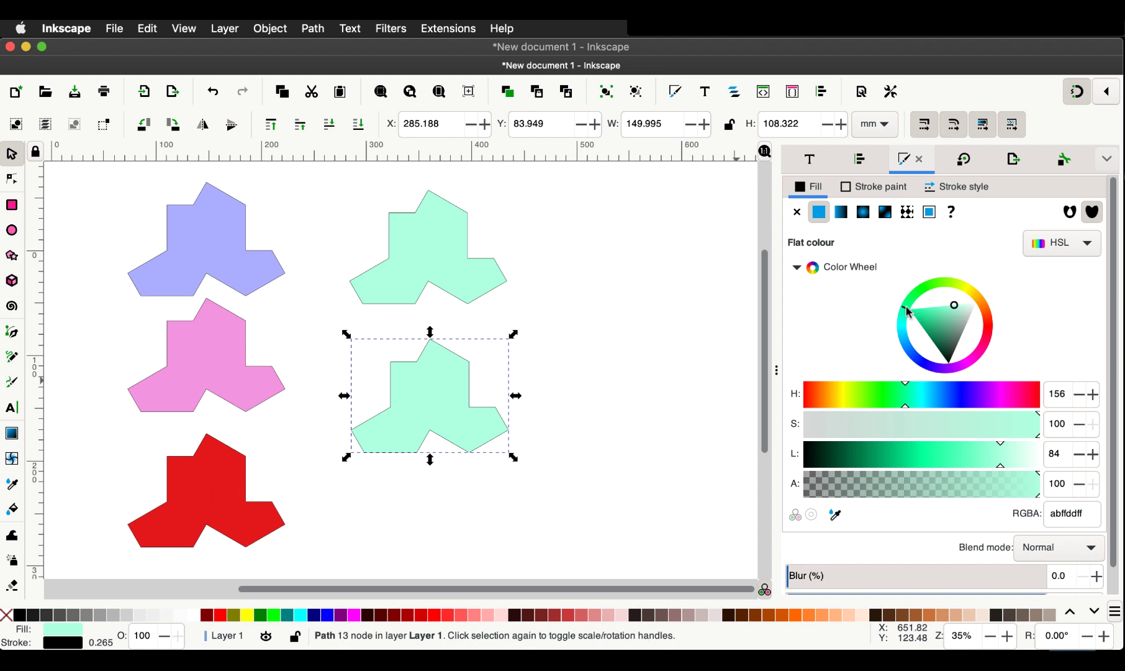
left_click_drag(908, 312, 964, 301)
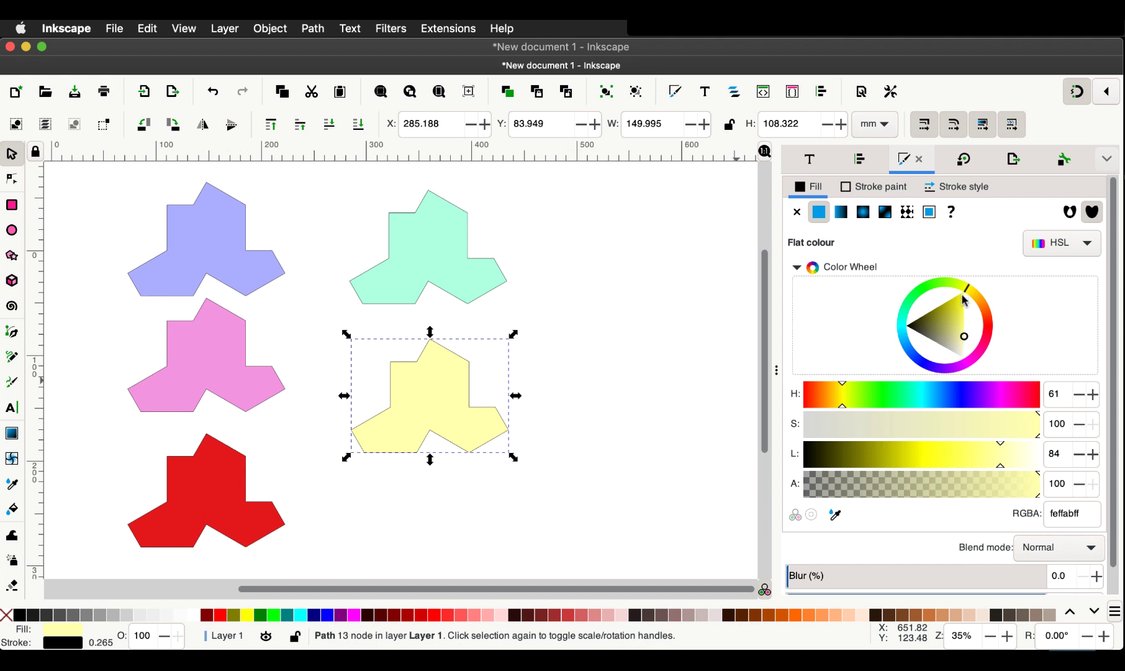
left_click(627, 374)
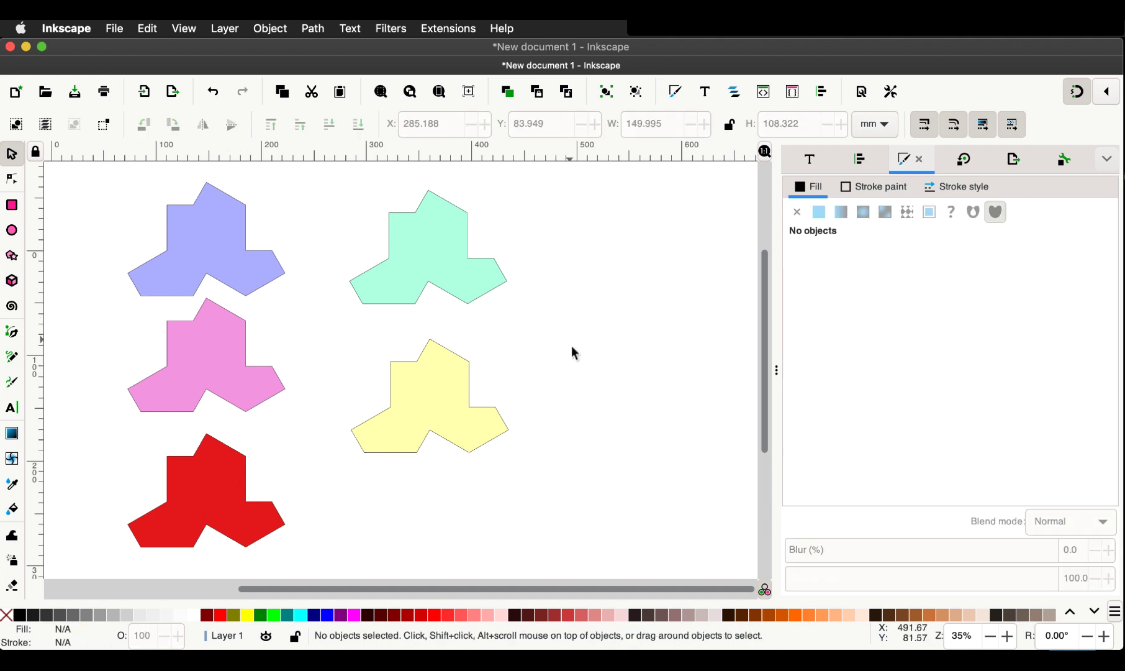
Step: Select all five coloured tiles and set their stroke width to 0 px
scroll(572, 352, "left", 3)
scroll(572, 352, "up", 1)
scroll(576, 360, "down", 1)
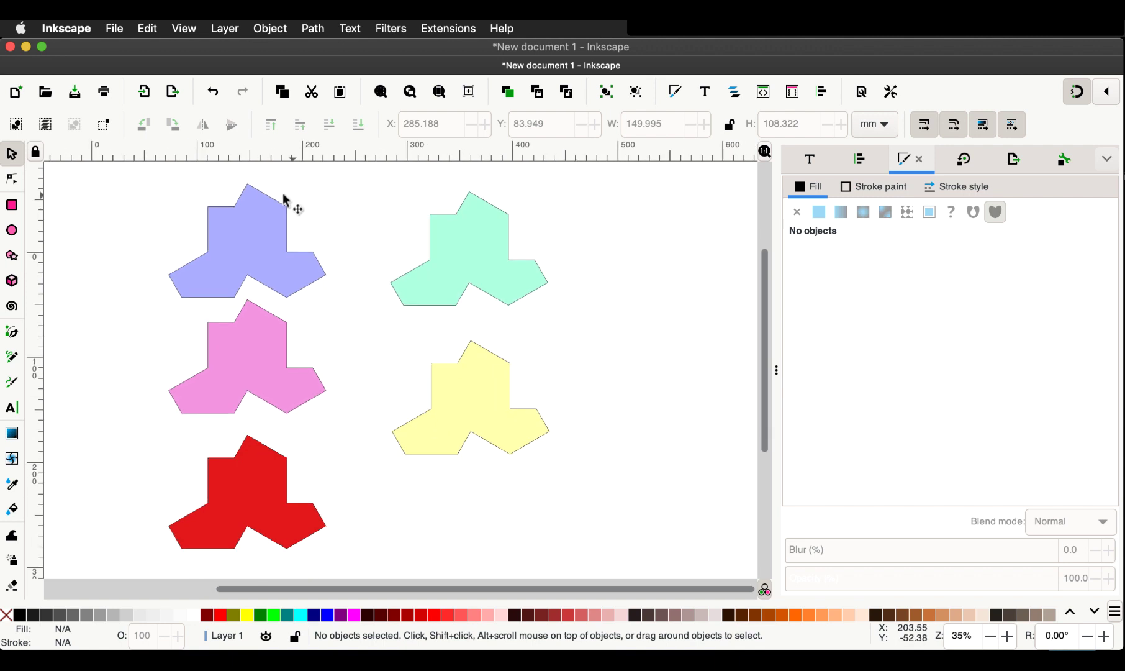
left_click_drag(129, 173, 569, 578)
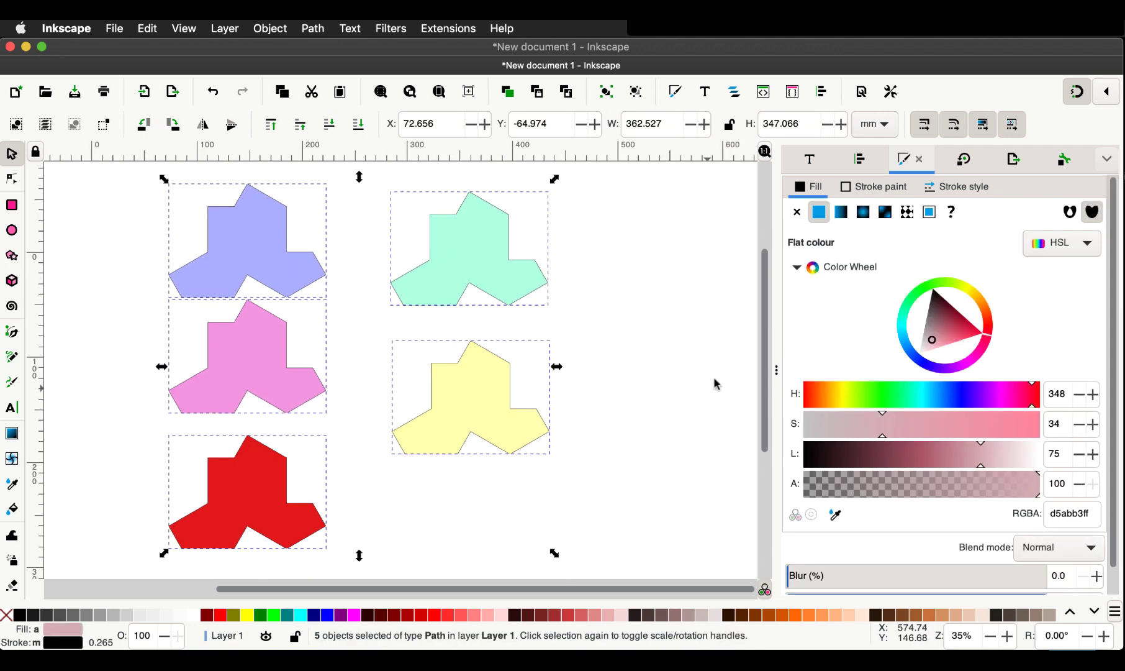
left_click(955, 185)
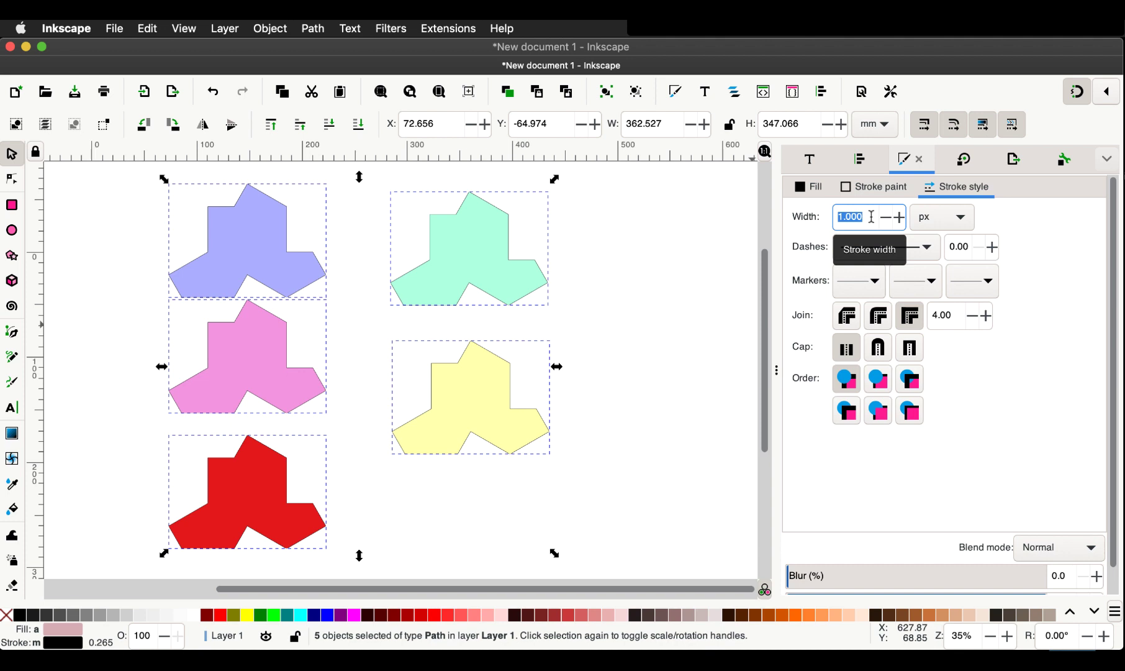
type("0")
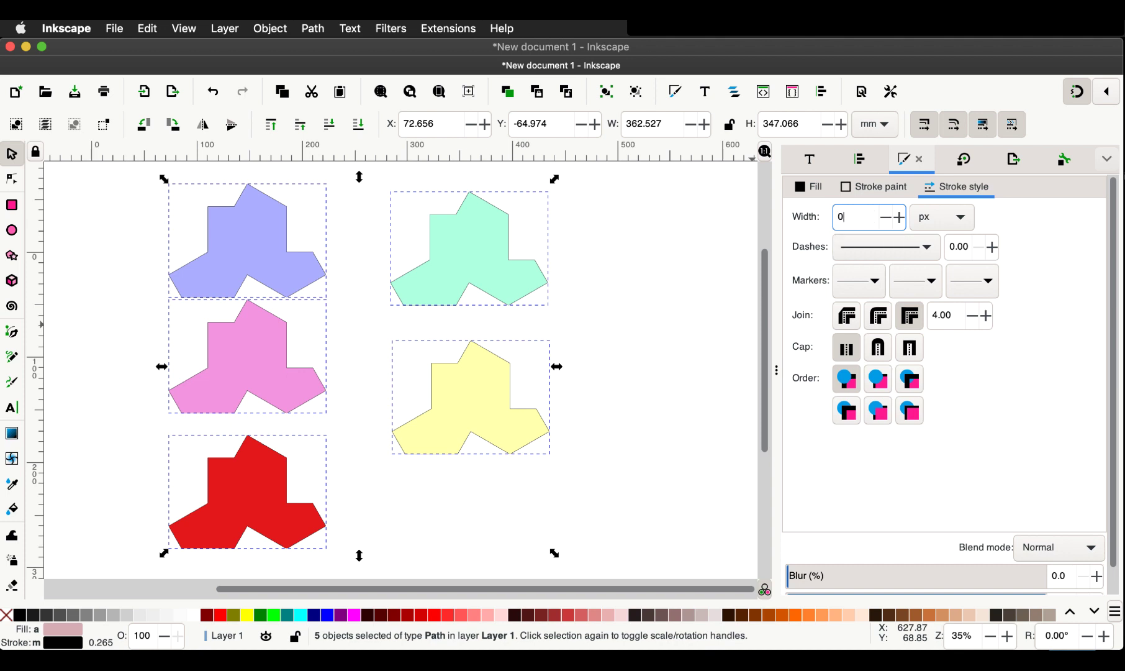
key("Return")
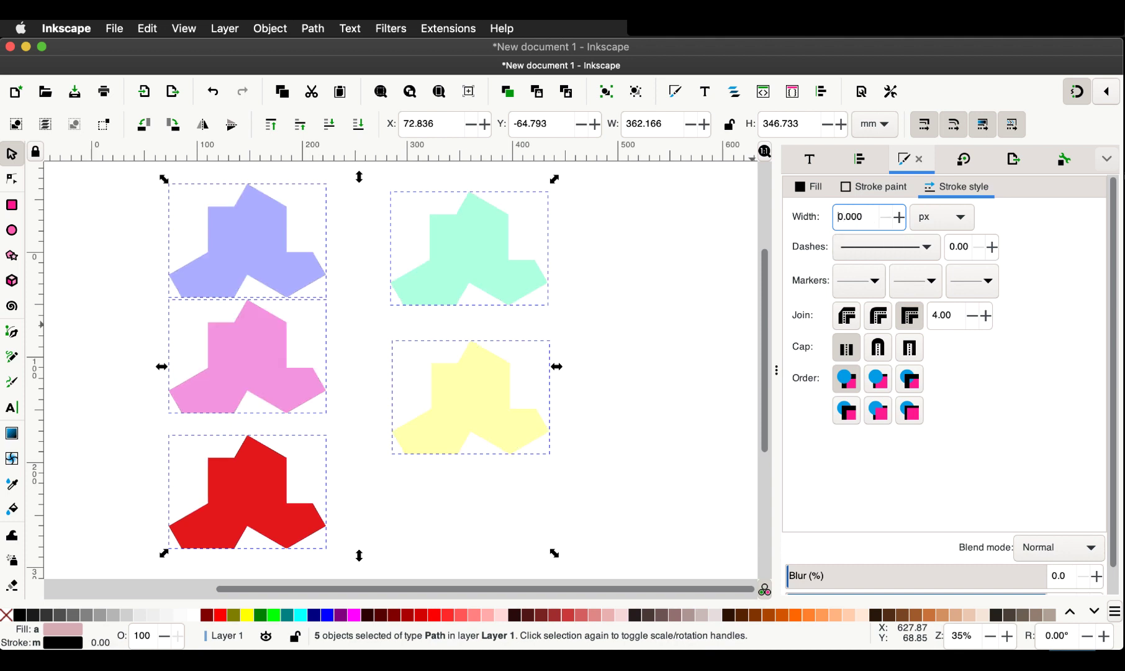
left_click(706, 350)
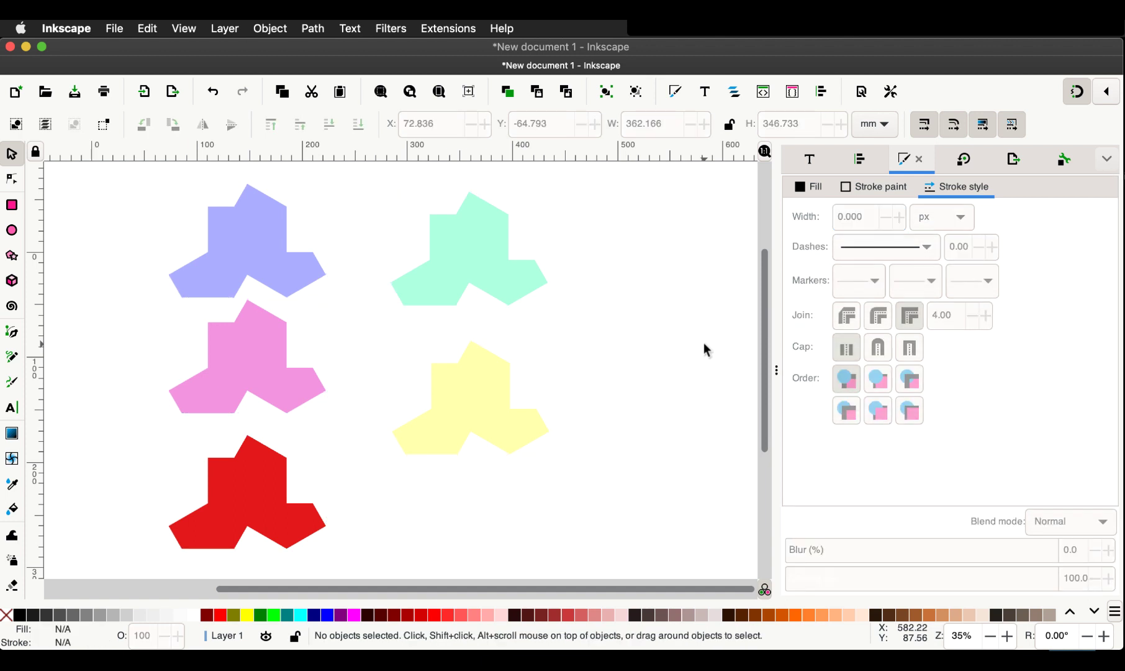
Step: Move the blue tile into the empty canvas area right of the other tiles and flip it horizontally
scroll(703, 346, "right", 3)
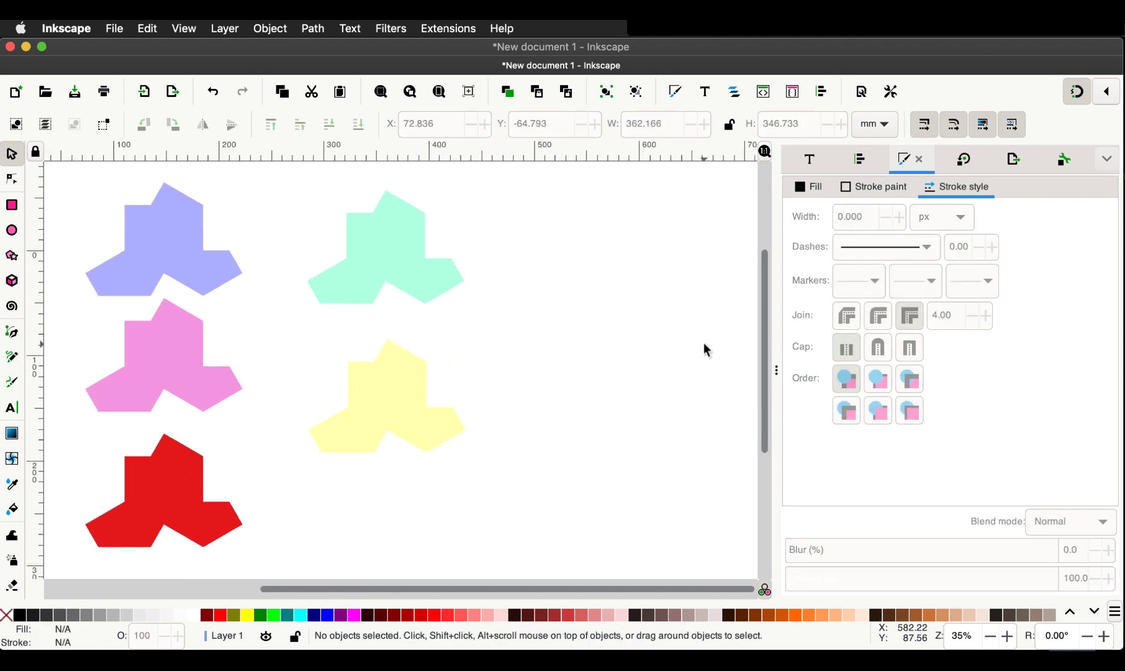
key("minus")
scroll(703, 342, "right", 4)
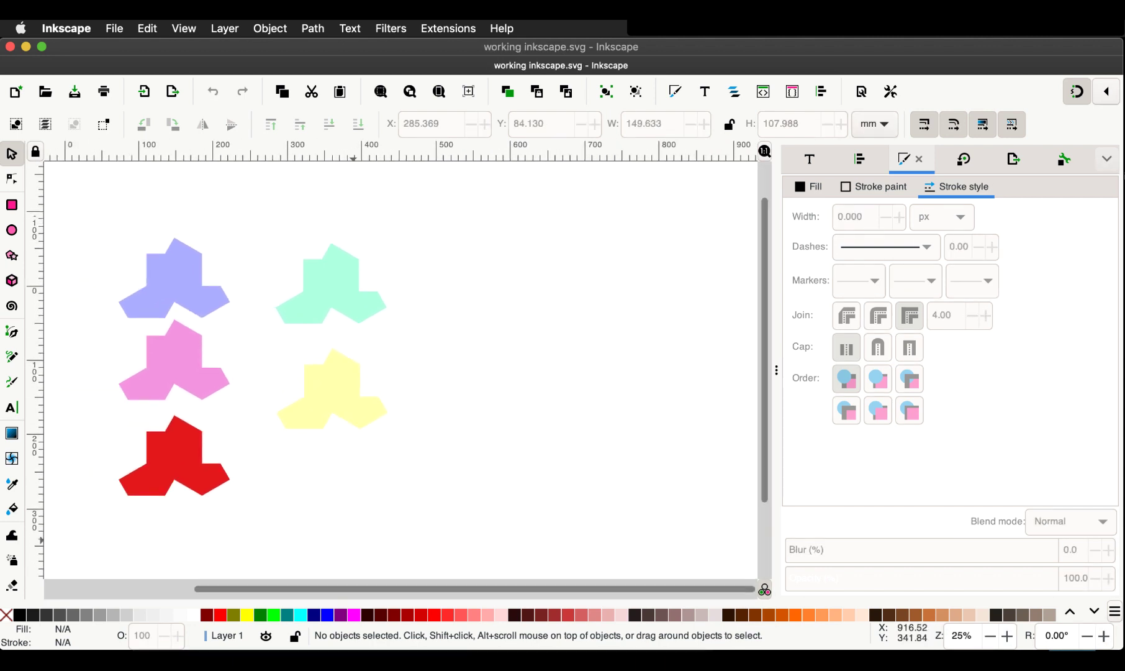
left_click(778, 368)
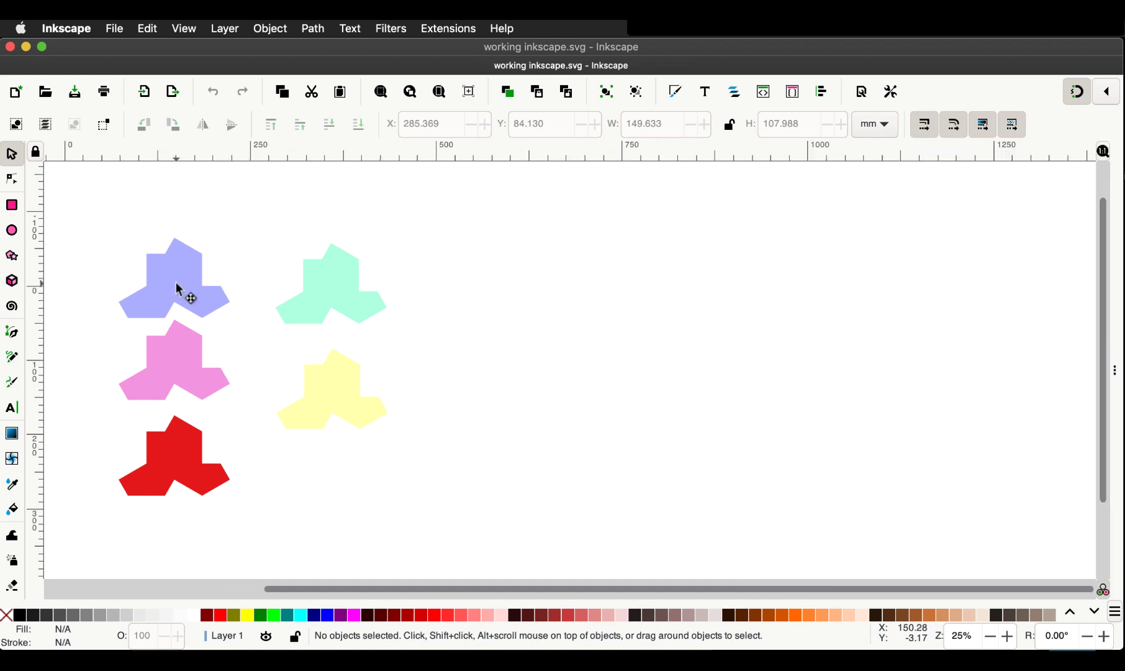
left_click_drag(177, 289, 662, 383)
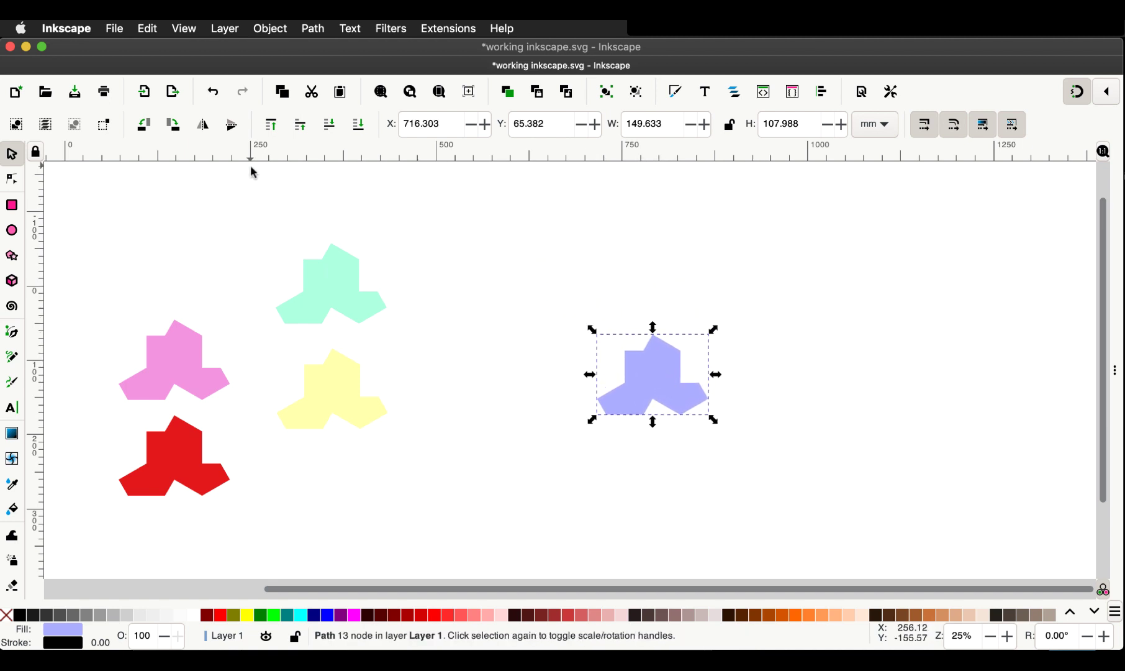
left_click(204, 127)
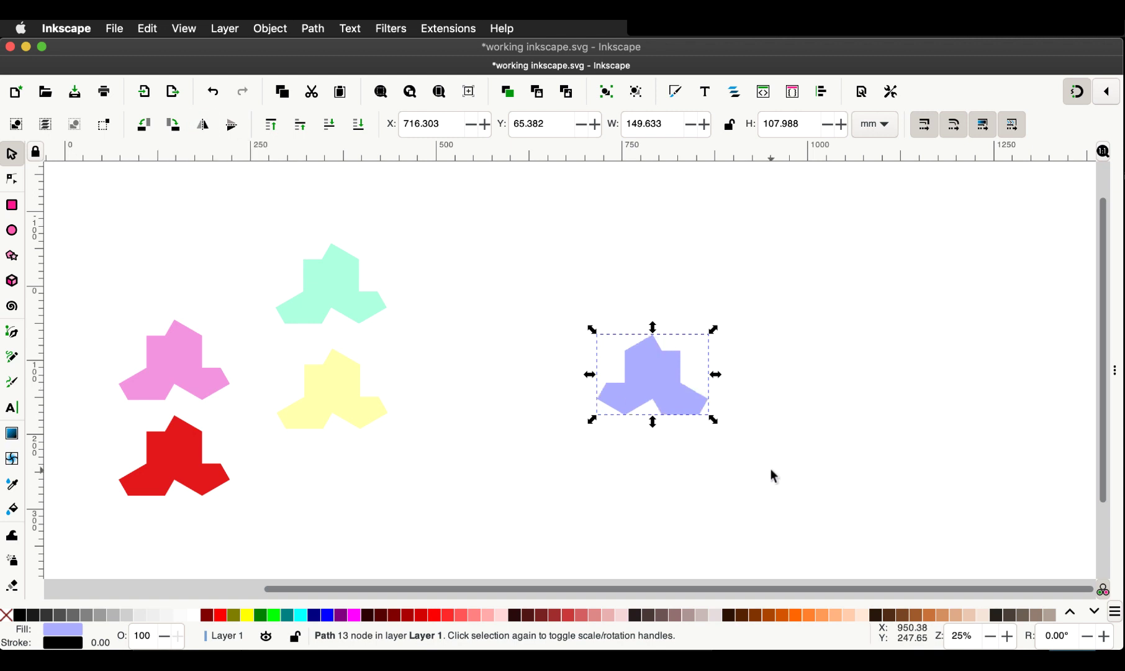
Step: Move the pink tile to the blue one, rotate it 60° clockwise, and fit it against the blue tile's upper-right edges
left_click_drag(184, 367, 749, 291)
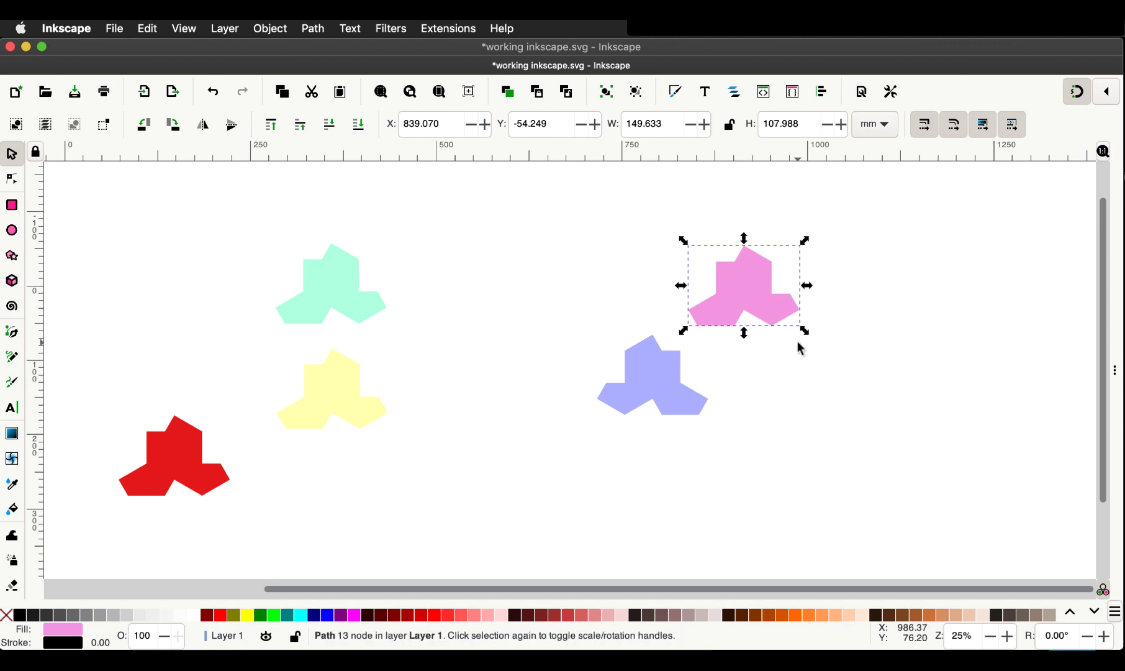
left_click(791, 301)
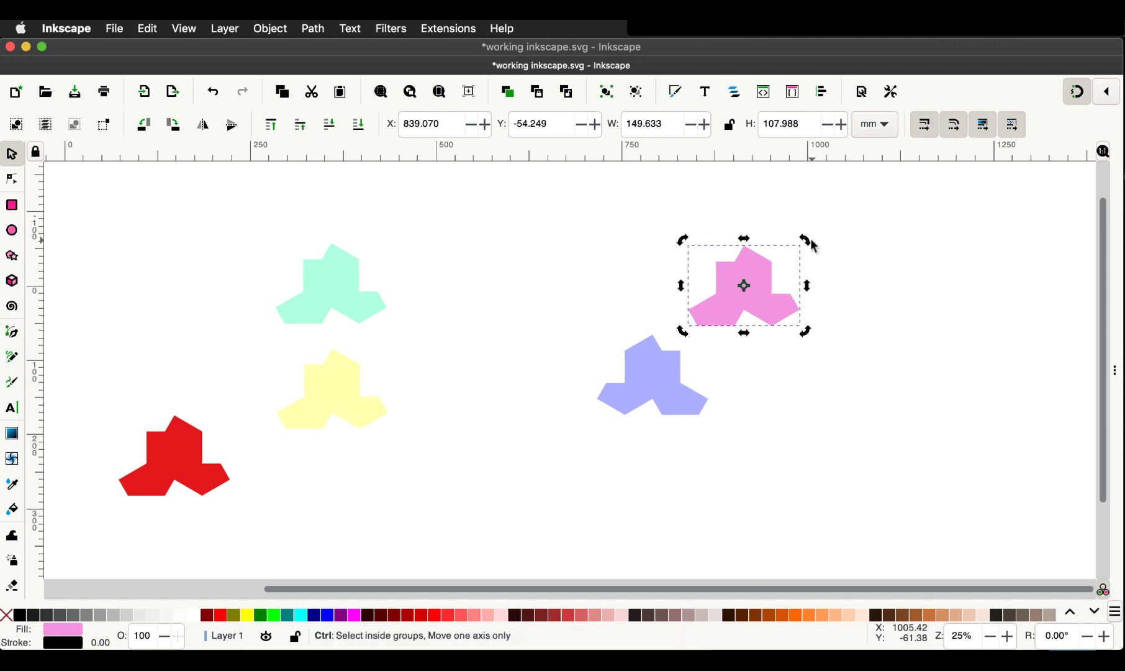
left_click_drag(804, 239, 721, 334)
left_click(802, 313)
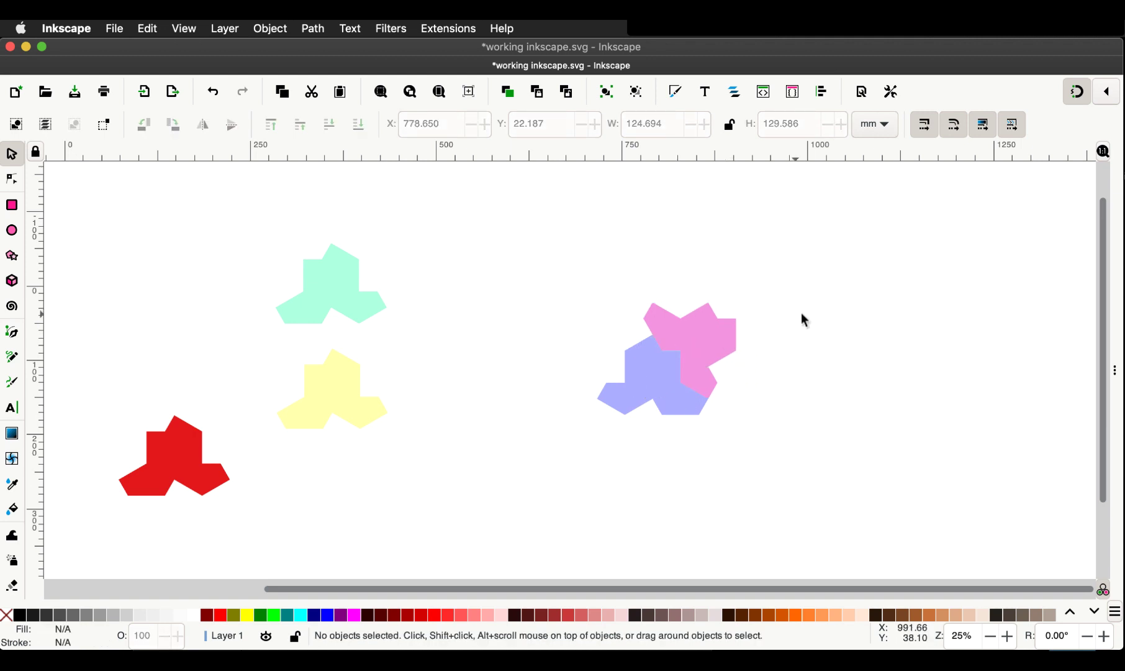
Step: Move the mint green tile over, rotate it 180°, and fit it against the blue tile's upper-left edges
left_click_drag(339, 291, 556, 308)
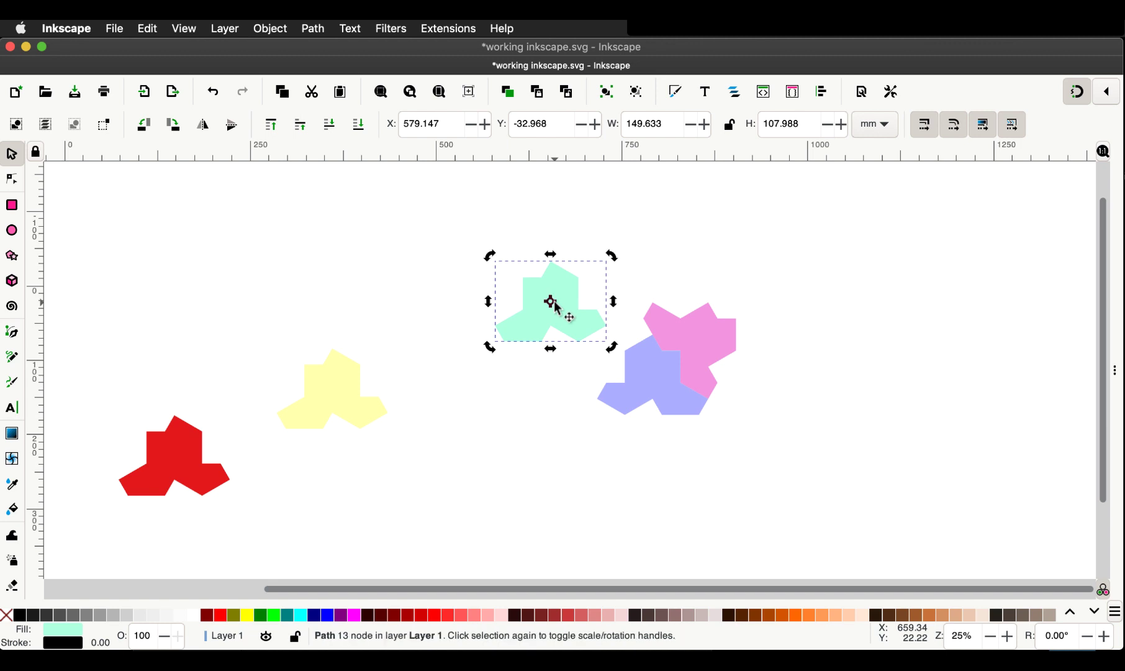
left_click_drag(611, 256, 503, 329)
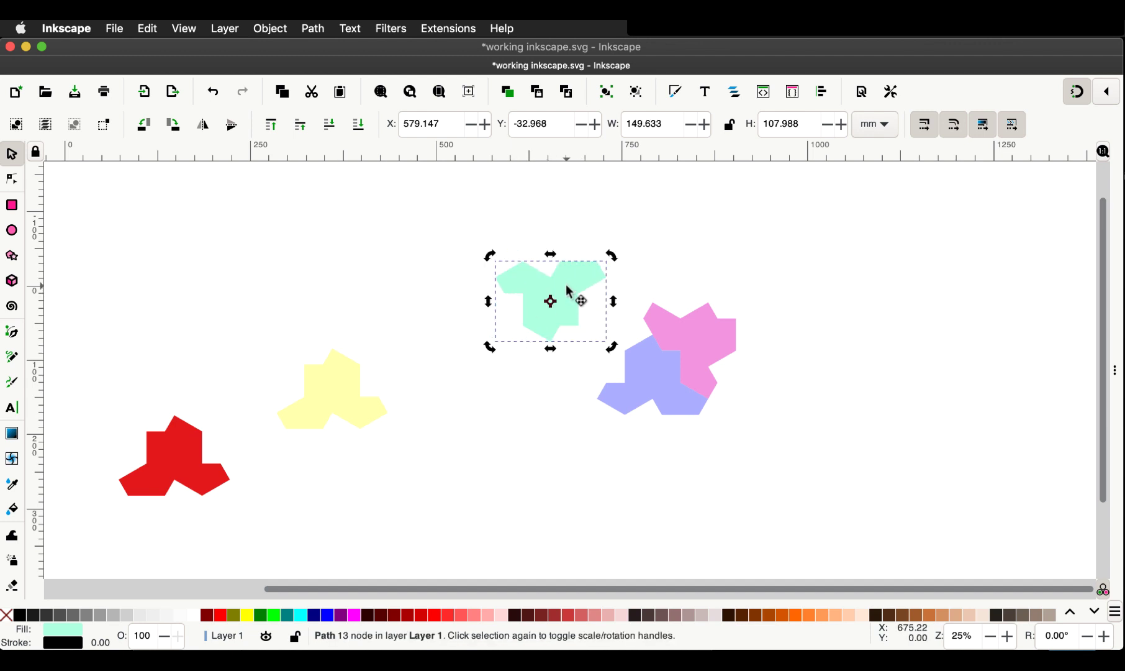
left_click_drag(566, 286, 606, 343)
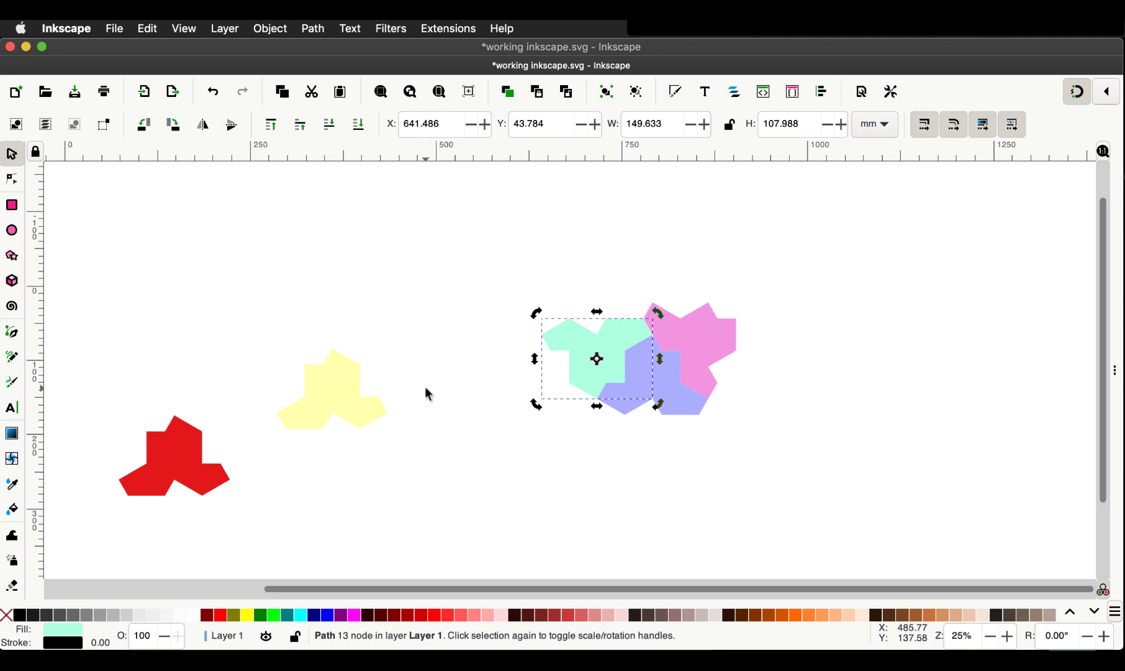
Step: Move the red tile below the blue one, rotate it 60° clockwise, and fit it against the blue tile's lower edges
left_click_drag(183, 459, 665, 485)
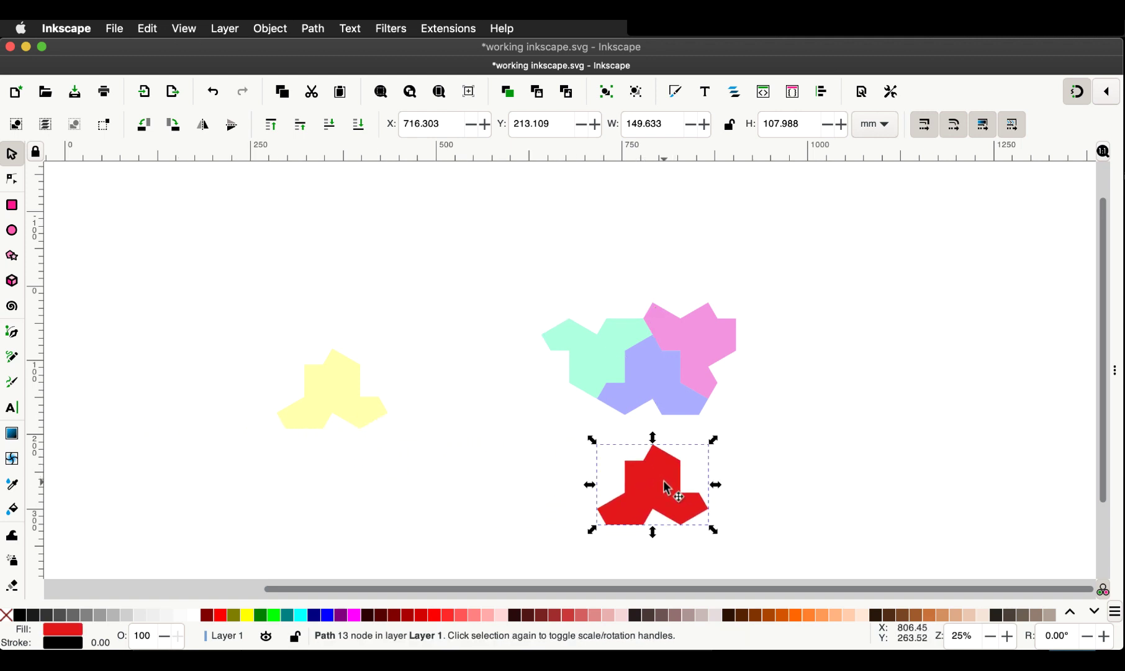
left_click(651, 485)
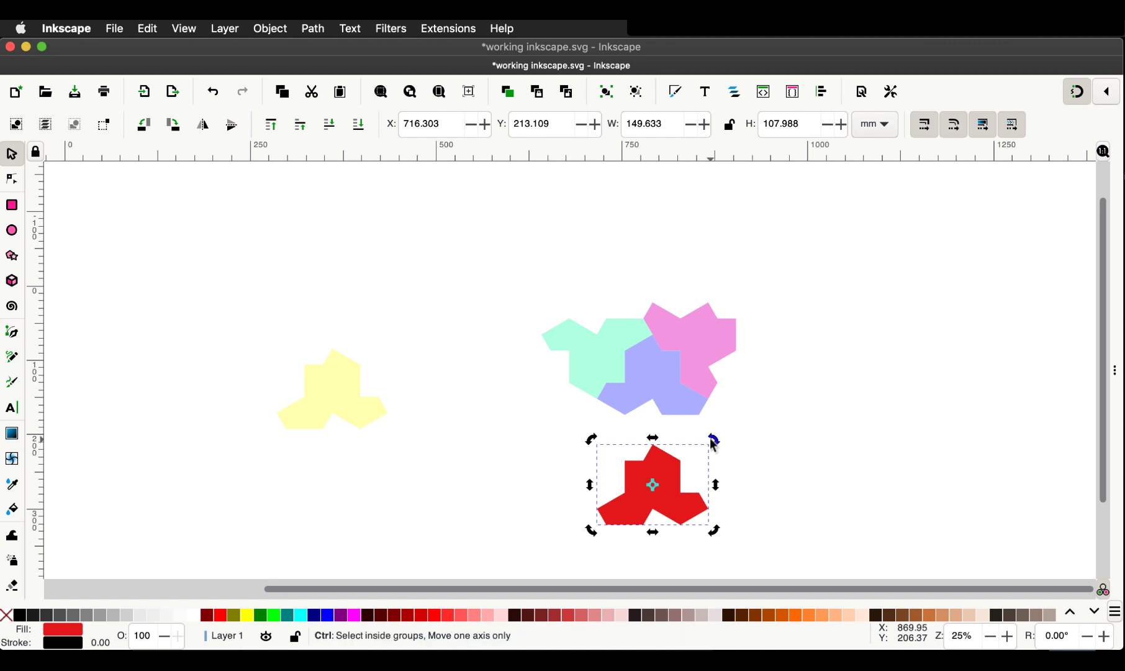
left_click_drag(714, 442, 641, 436)
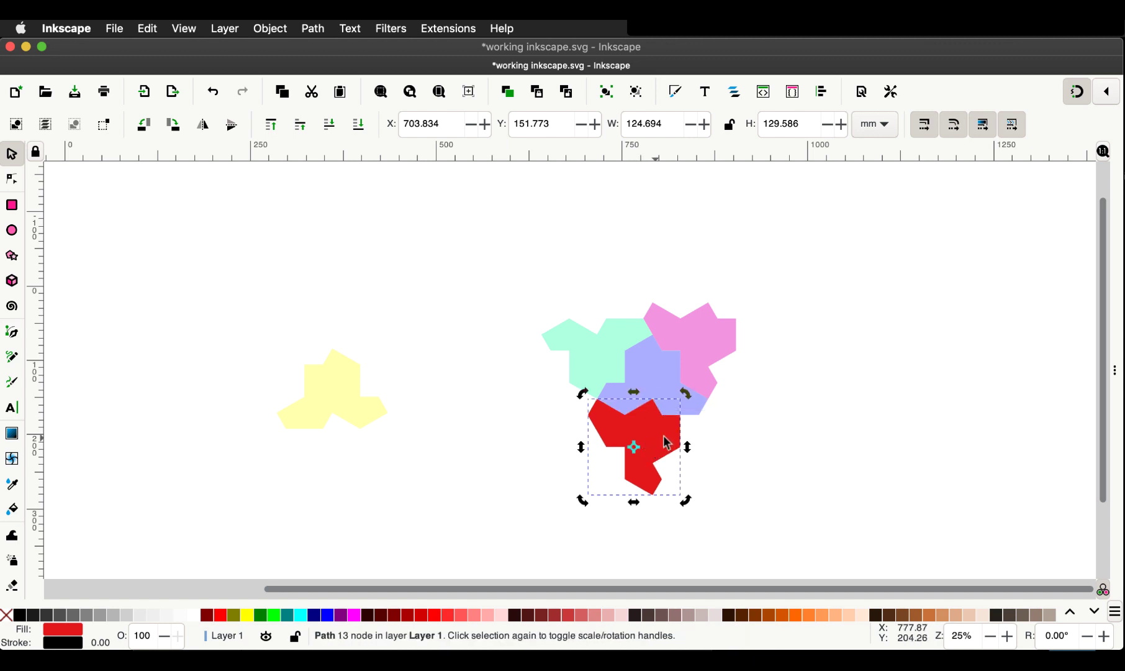
left_click(790, 410)
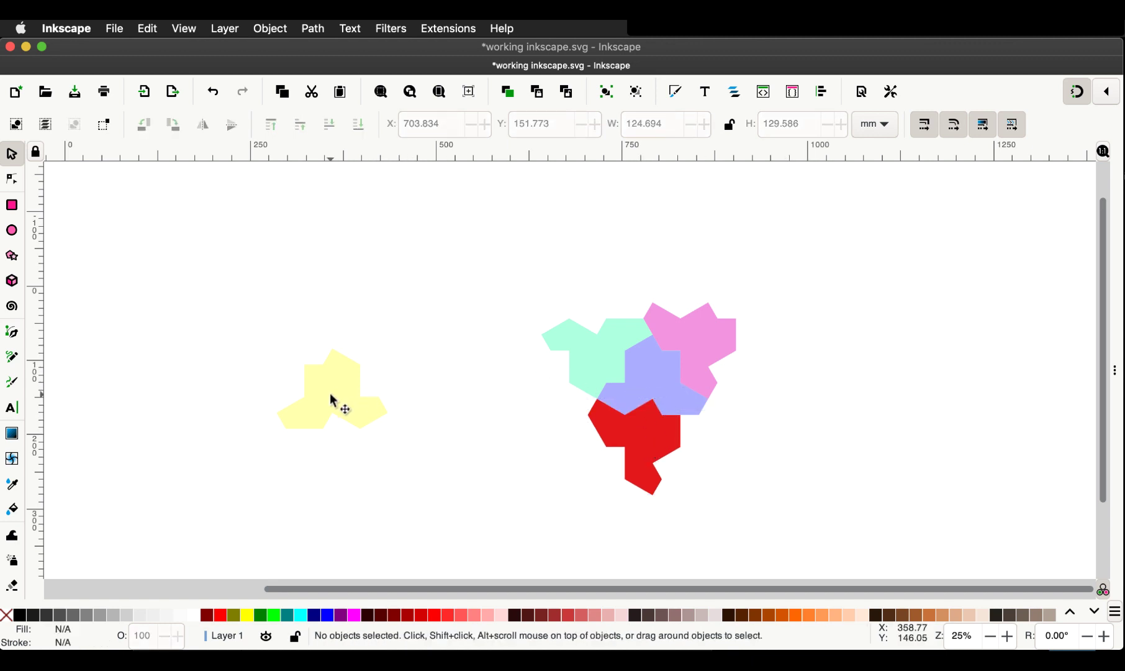
Step: Move the yellow tile beside the cluster, rotate it 60° counterclockwise, and fit it against the pink tile's lower-right edges
left_click_drag(335, 399, 806, 418)
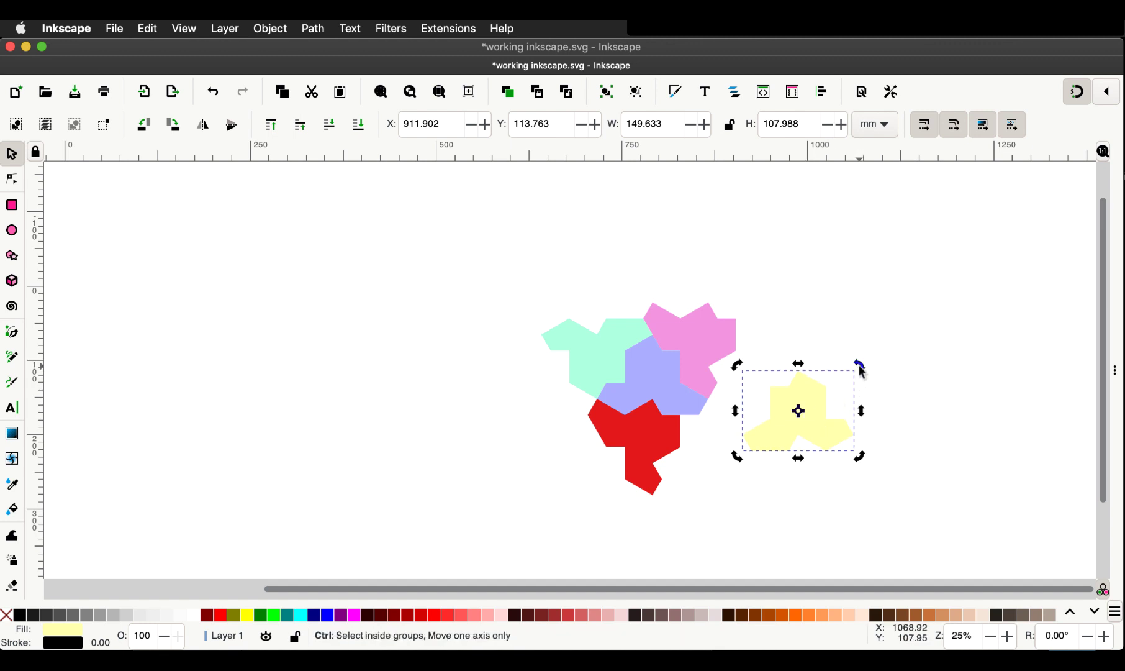
left_click_drag(861, 368, 804, 344)
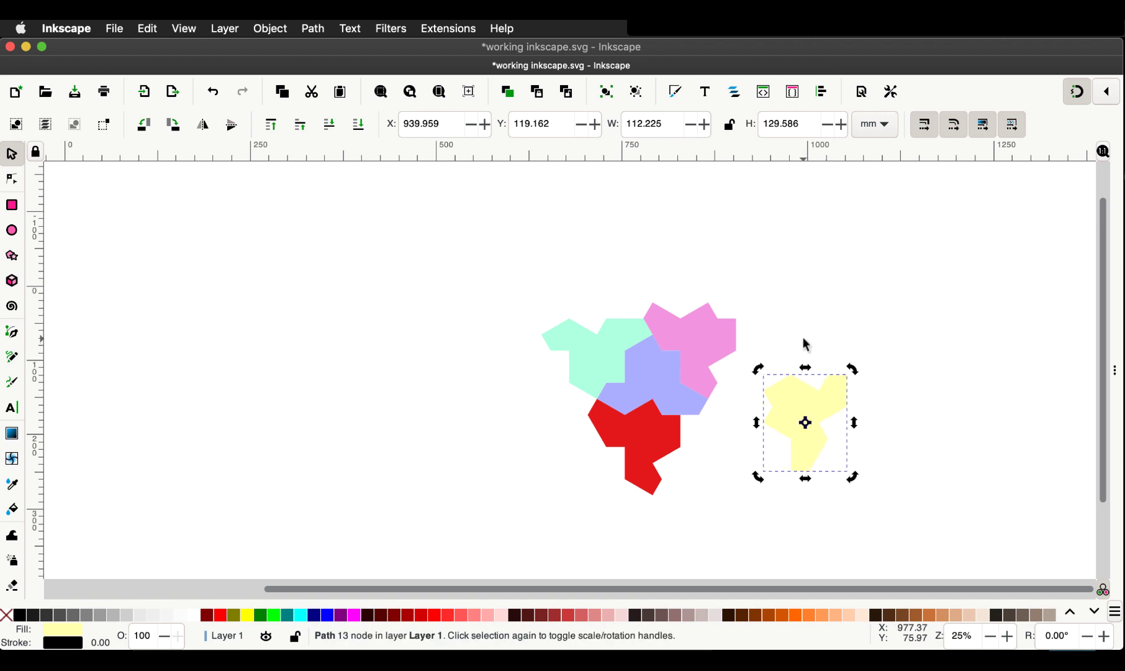
left_click_drag(809, 403, 746, 387)
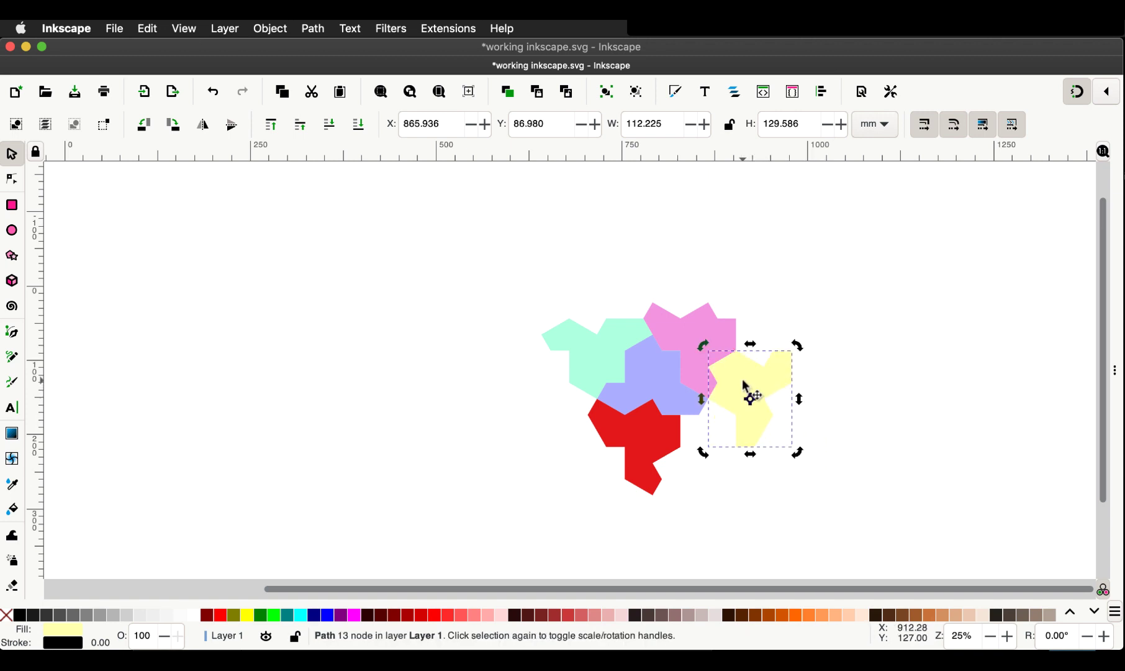
left_click(470, 438)
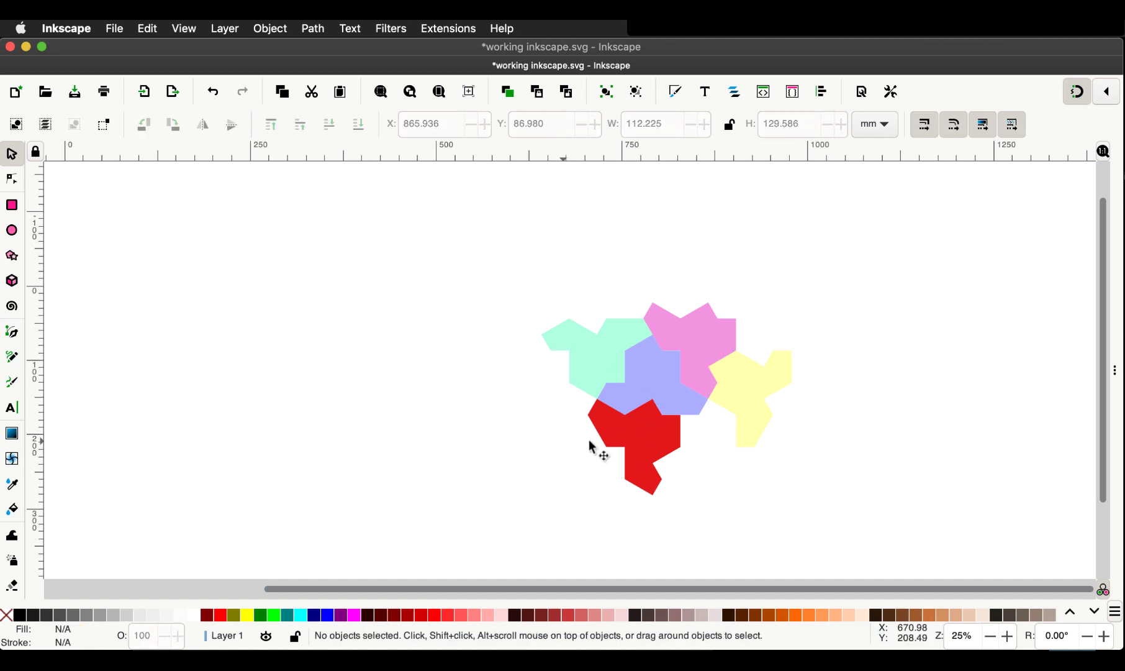
Step: Duplicate the pink tile and try fitting the unflipped copy against the mint green tile's lower-left side
left_click(697, 344)
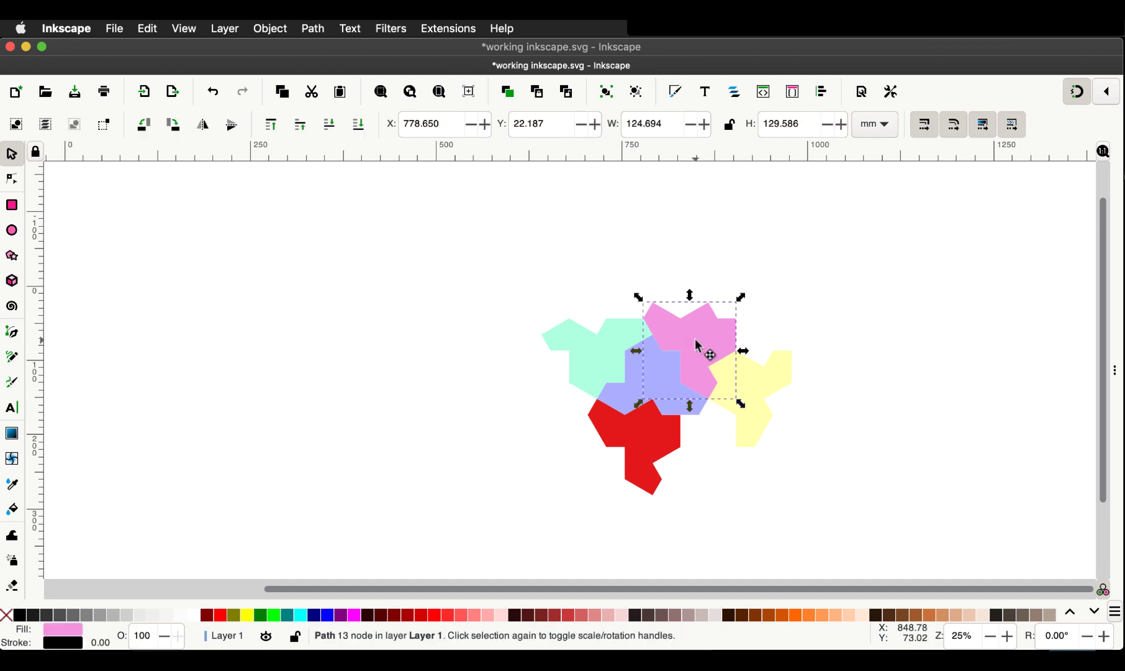
left_click_drag(695, 340, 482, 417)
left_click(481, 418)
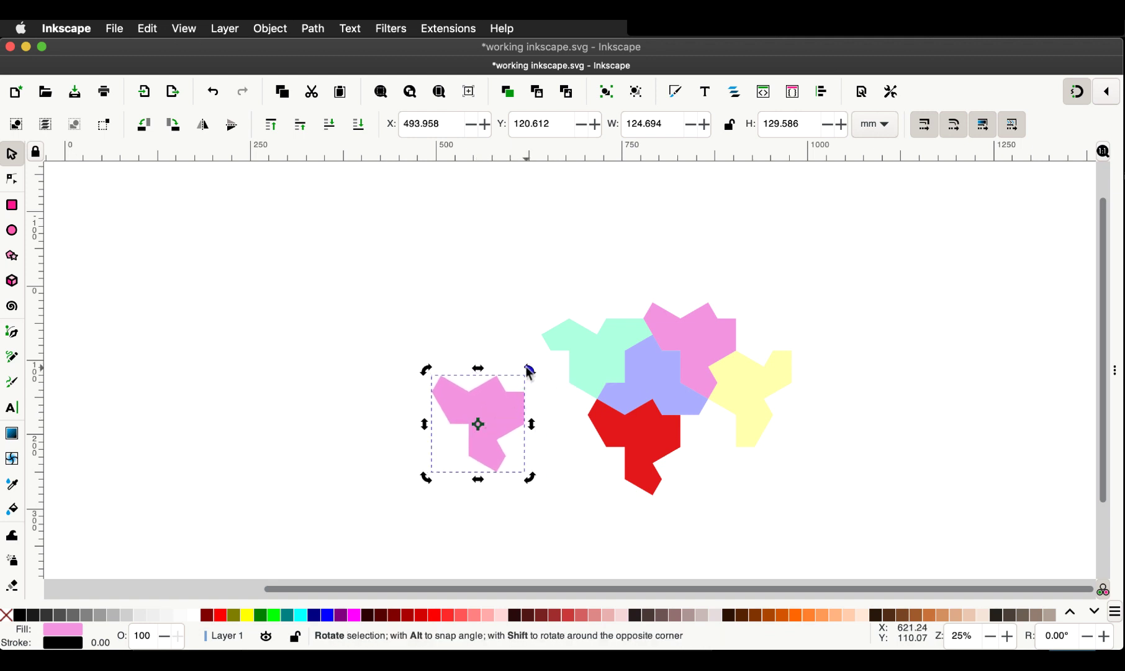
left_click_drag(527, 371, 448, 481)
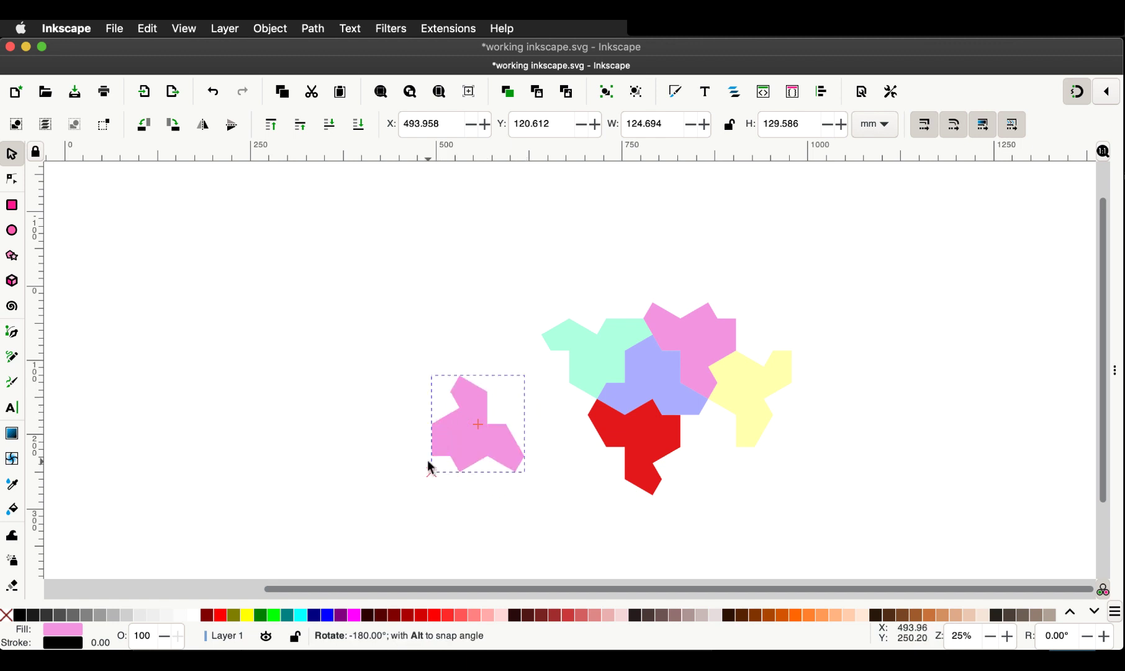
left_click_drag(431, 466, 540, 369)
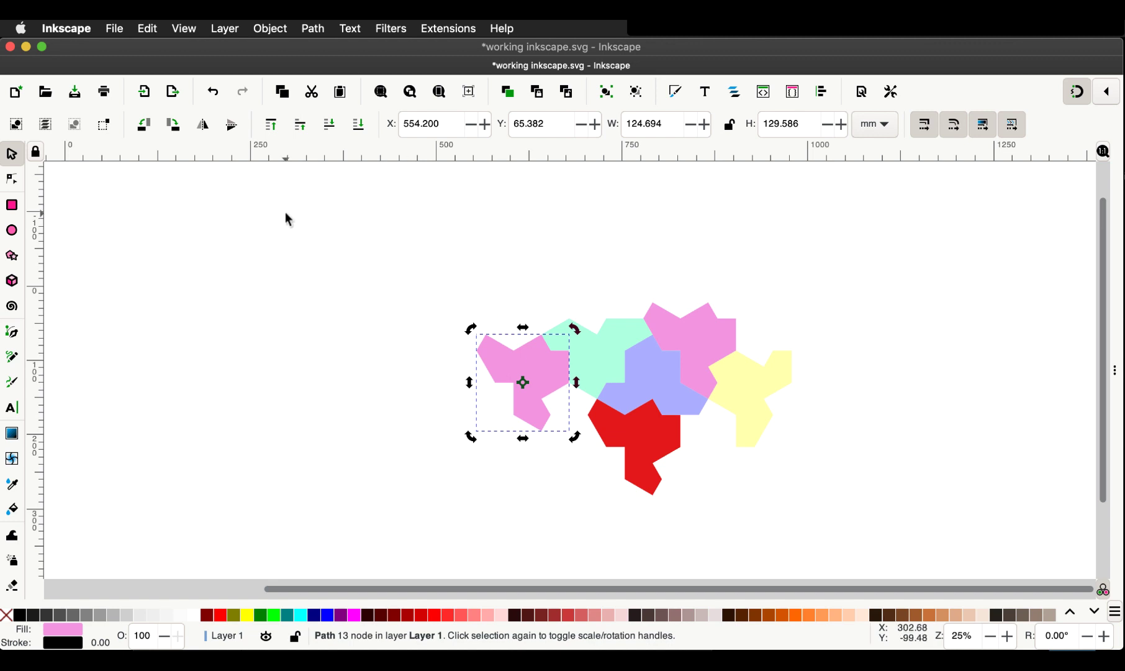
Step: Flip the pink copy horizontally, rotate it 60° clockwise, and fit it against the mint green tile's lower-left edges
left_click(203, 126)
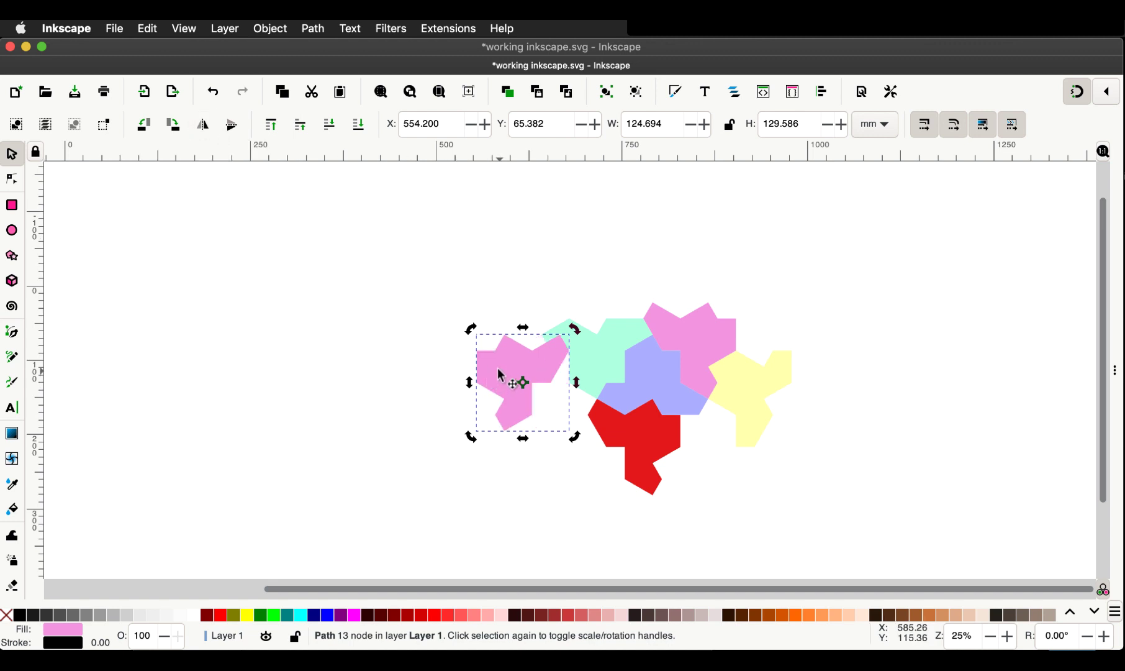
left_click_drag(470, 329, 544, 384)
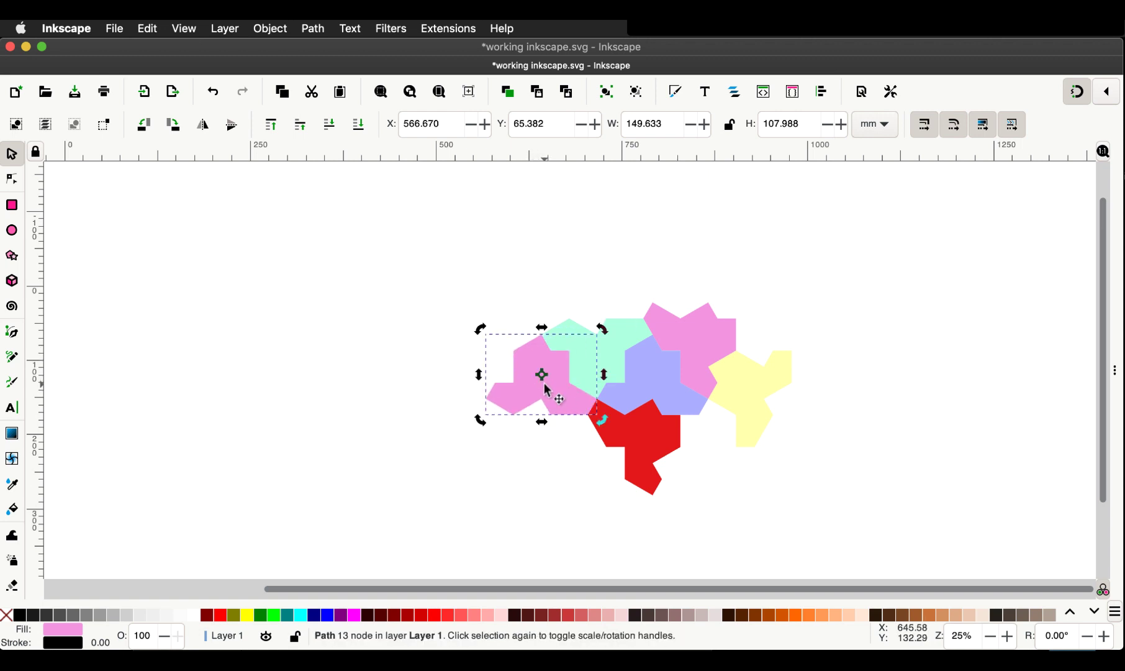
left_click(450, 289)
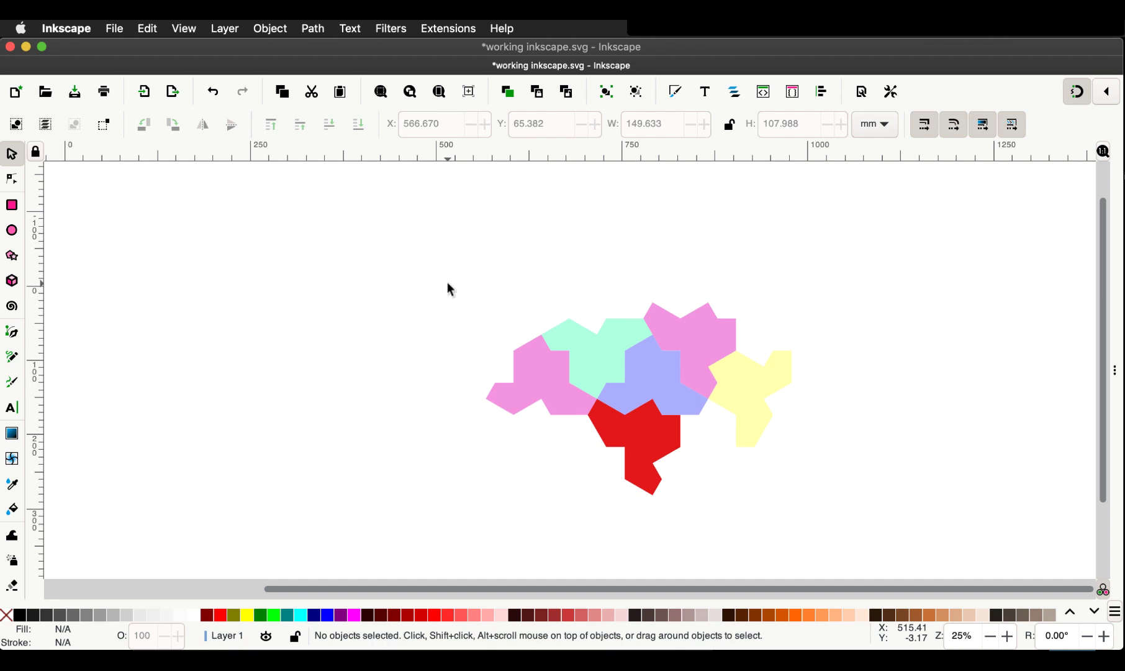